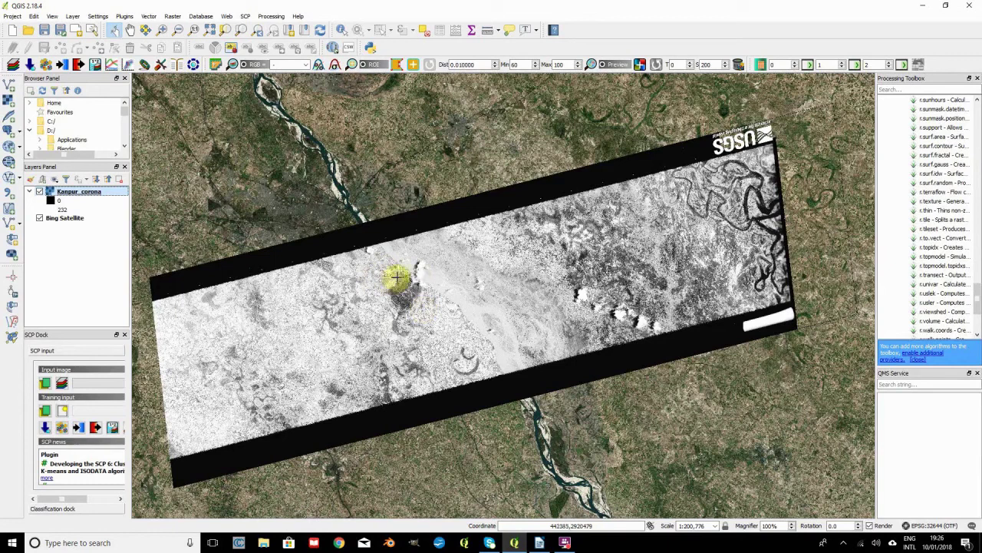
Examine the airfield and the rows of buildings beside it in the Kanpur_corona image at close range.
{"action": "left_click", "coordinate": [166, 30]}
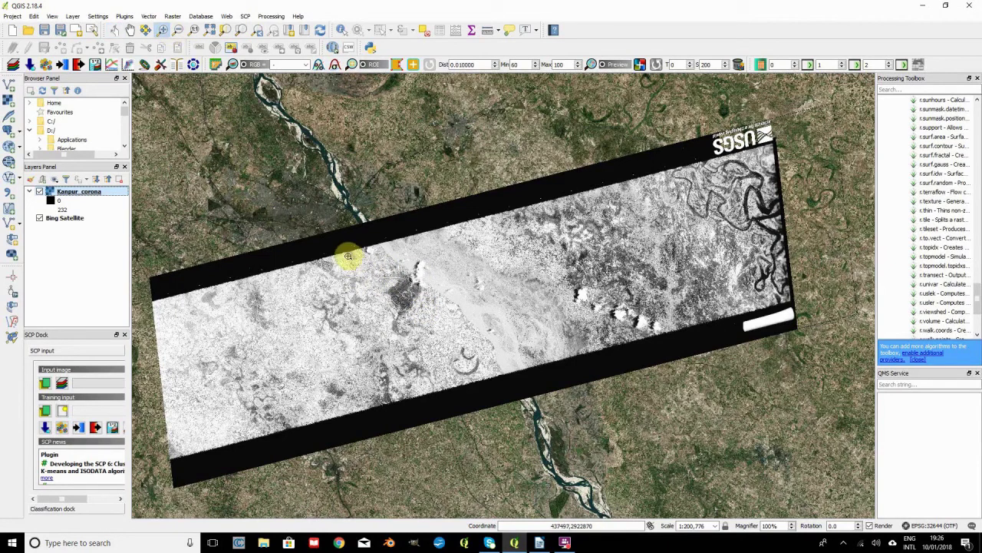
{"action": "left_click_drag", "start_coordinate": [348, 256], "coordinate": [457, 339]}
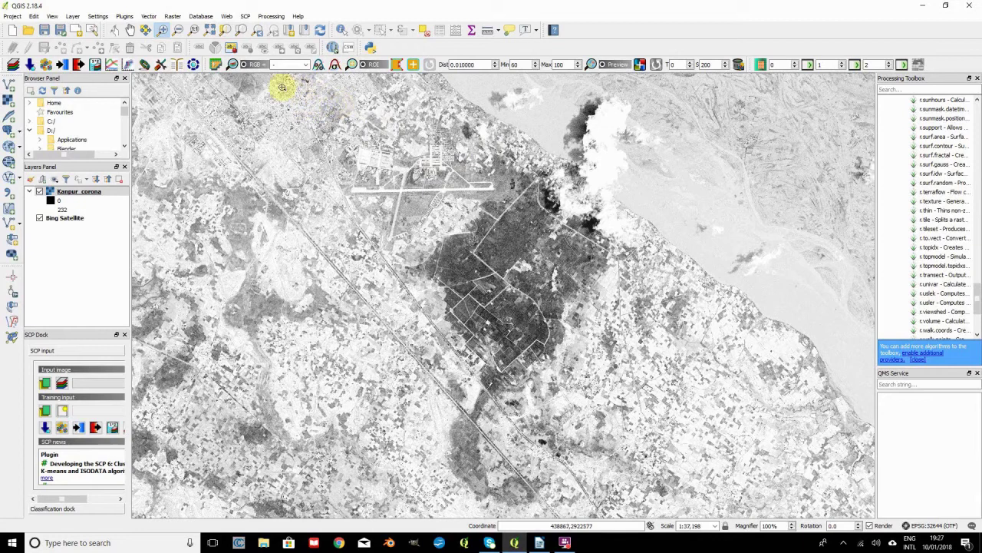
{"action": "left_click_drag", "start_coordinate": [282, 86], "coordinate": [538, 254]}
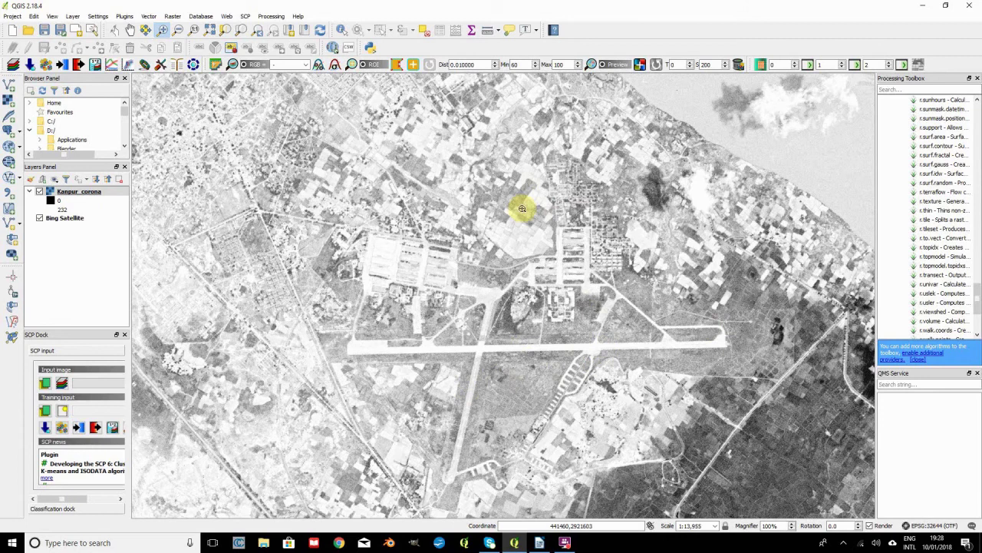
{"action": "left_click_drag", "start_coordinate": [521, 208], "coordinate": [685, 305]}
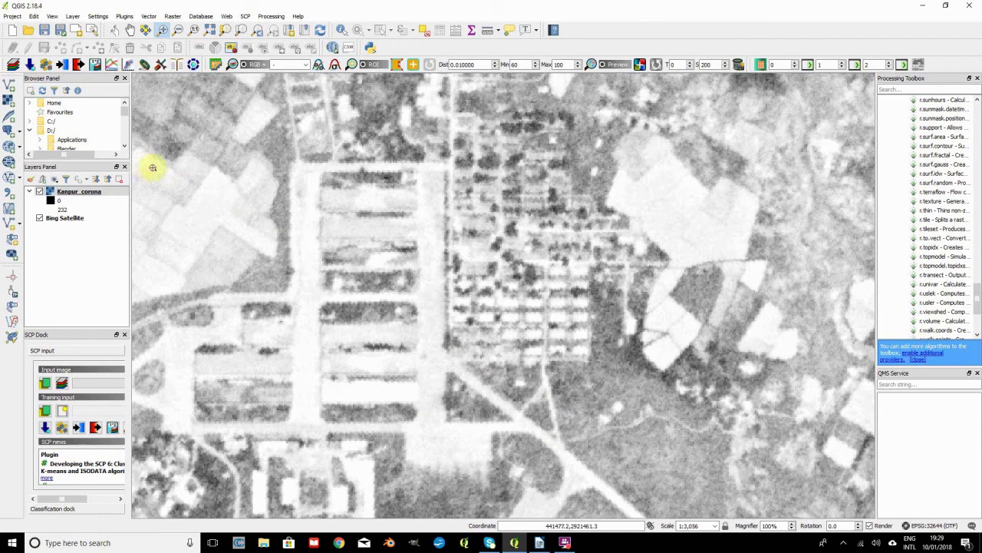
{"action": "left_click_drag", "start_coordinate": [164, 170], "coordinate": [418, 416]}
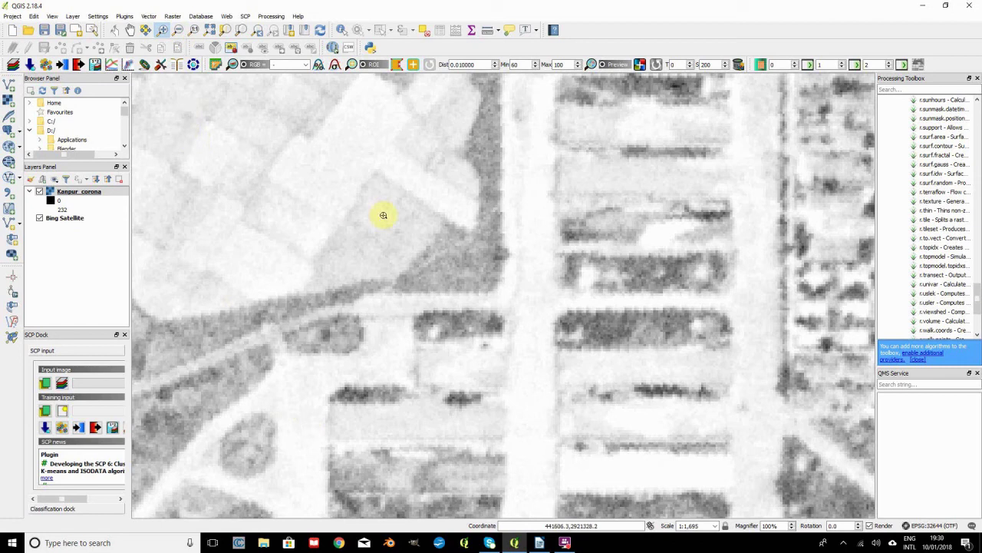
Add the Kanpur_corona_crop TIF from the USB drive (E:) to the project as a raster layer.
{"action": "left_click", "coordinate": [9, 103]}
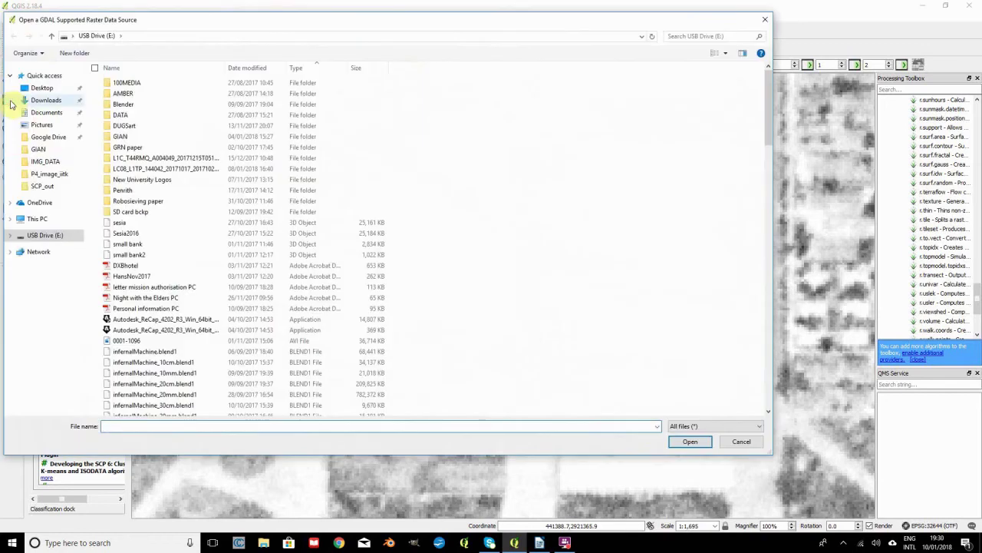
{"action": "scroll", "coordinate": [217, 286], "scroll_direction": "down", "scroll_amount": 20}
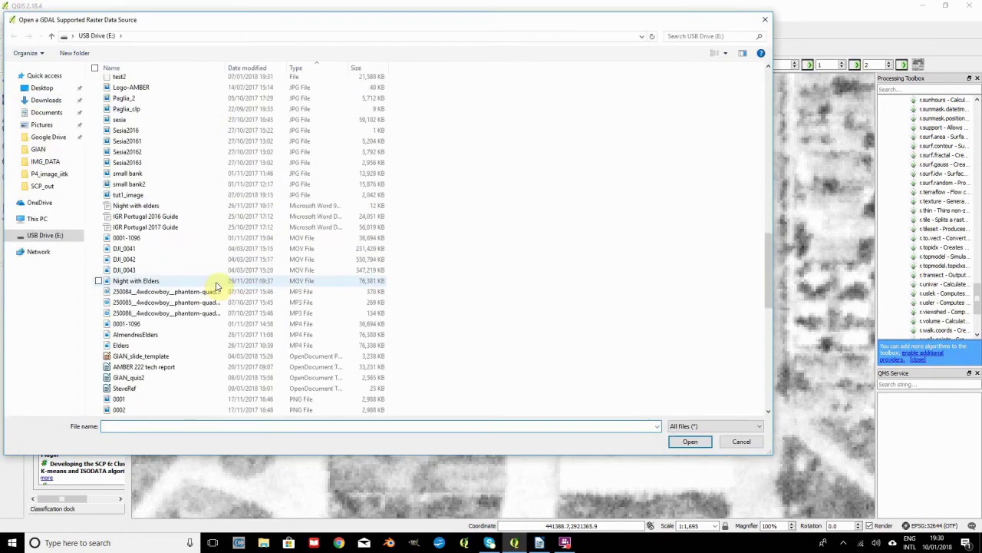
{"action": "scroll", "coordinate": [217, 285], "scroll_direction": "down", "scroll_amount": 10}
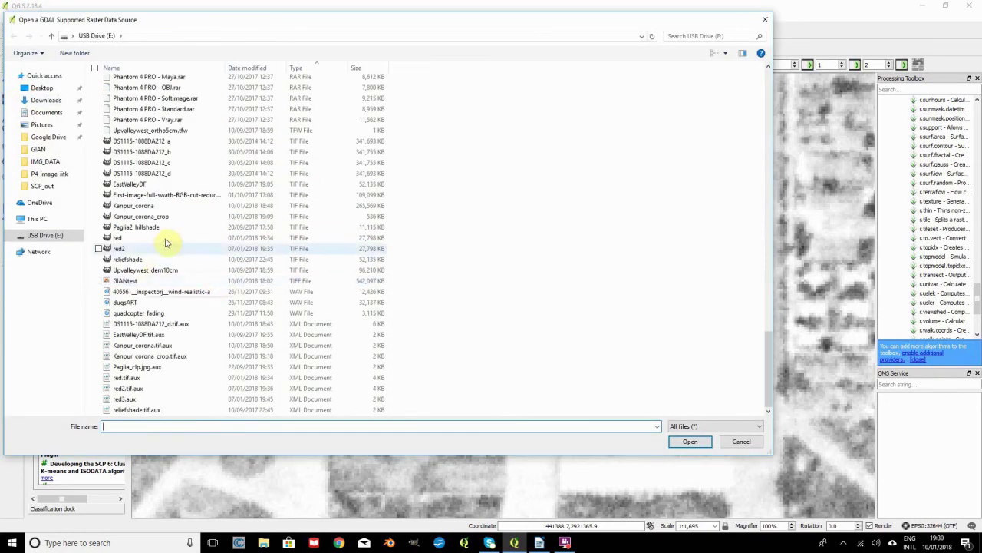
{"action": "left_click", "coordinate": [191, 221]}
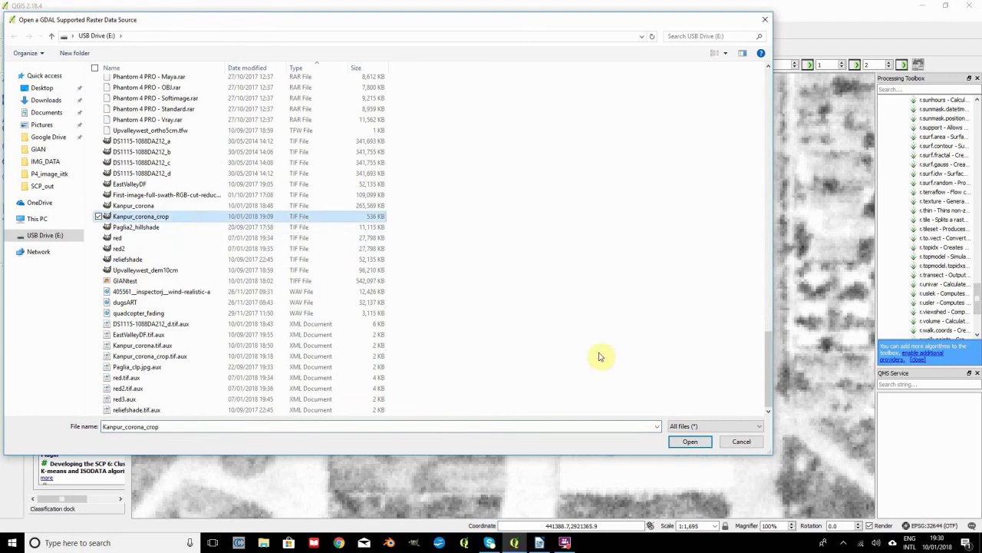
{"action": "left_click", "coordinate": [681, 441]}
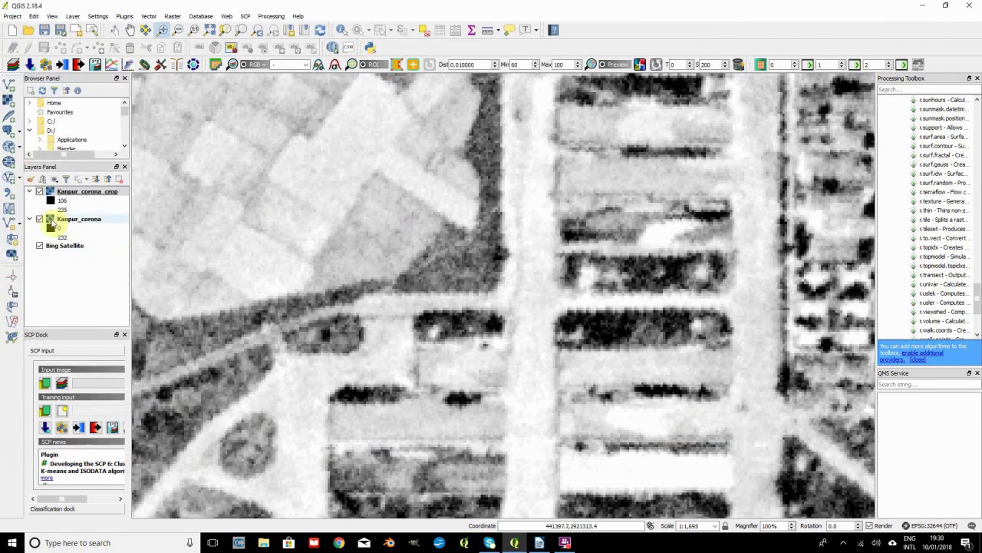
Remove the Kanpur_corona layer from the project and fit the map to the extent of the Kanpur_corona_crop layer.
{"action": "left_click", "coordinate": [66, 222]}
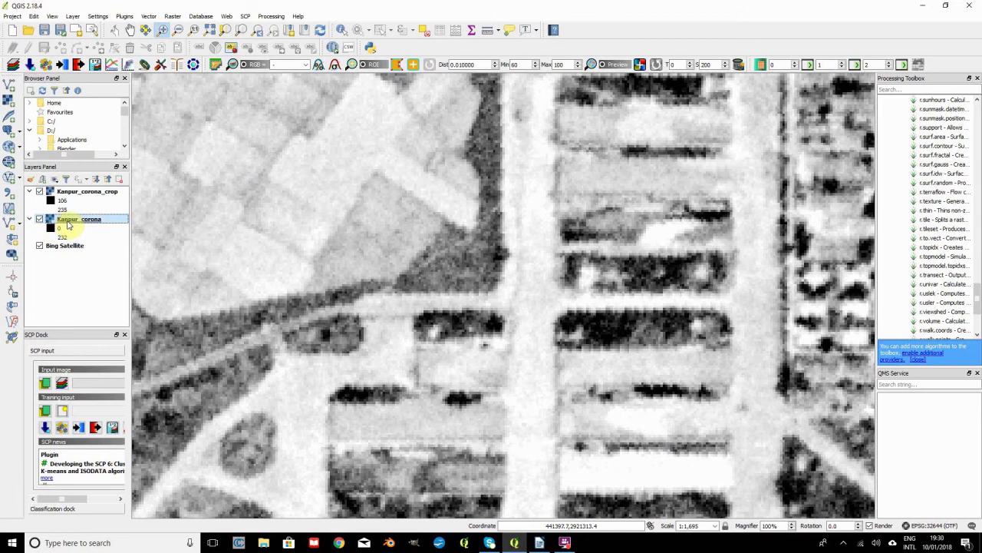
{"action": "right_click", "coordinate": [68, 223]}
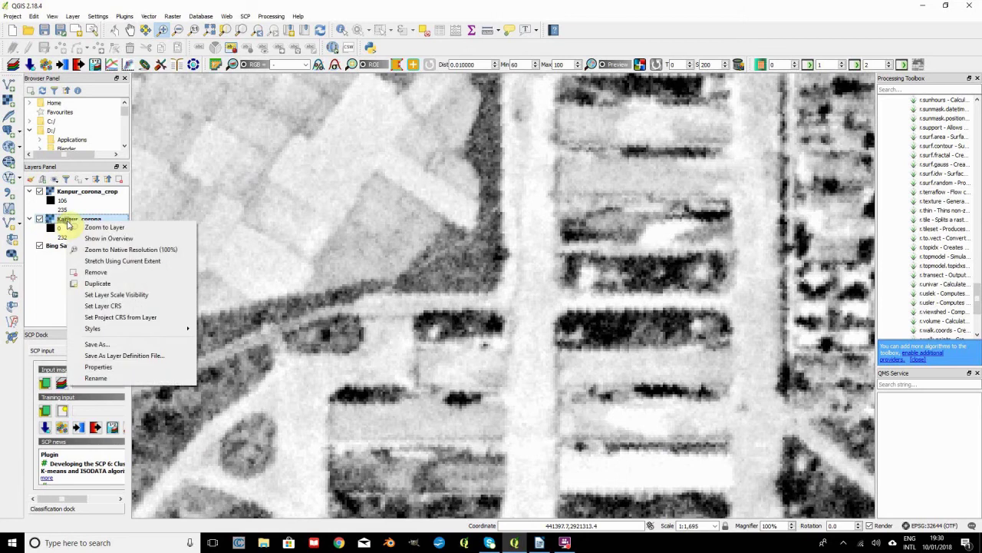
{"action": "left_click", "coordinate": [97, 273]}
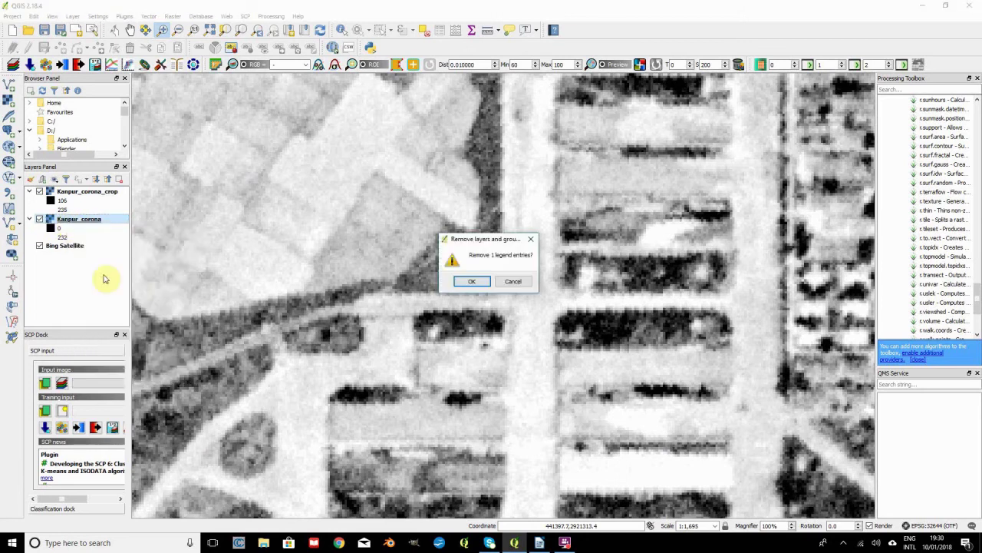
{"action": "left_click", "coordinate": [462, 285]}
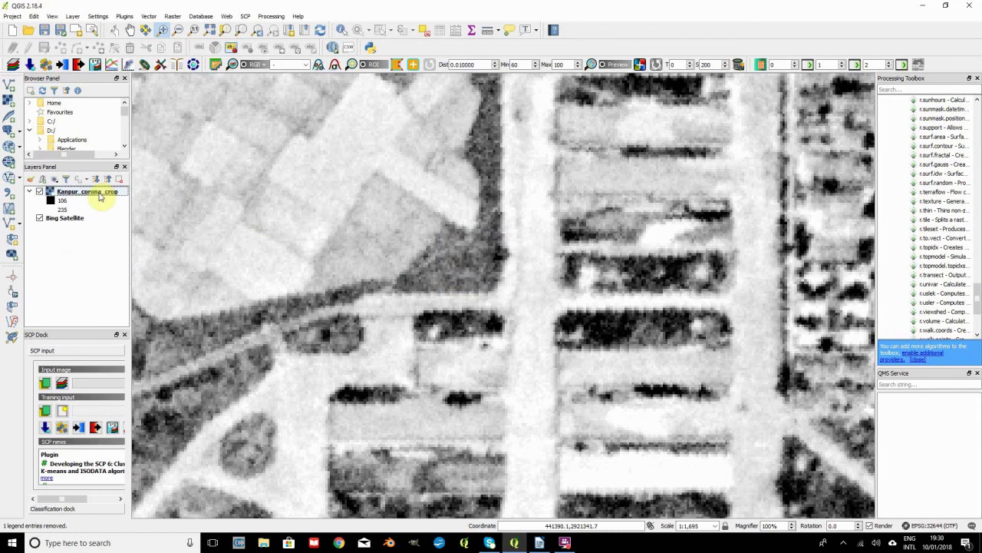
{"action": "right_click", "coordinate": [100, 196]}
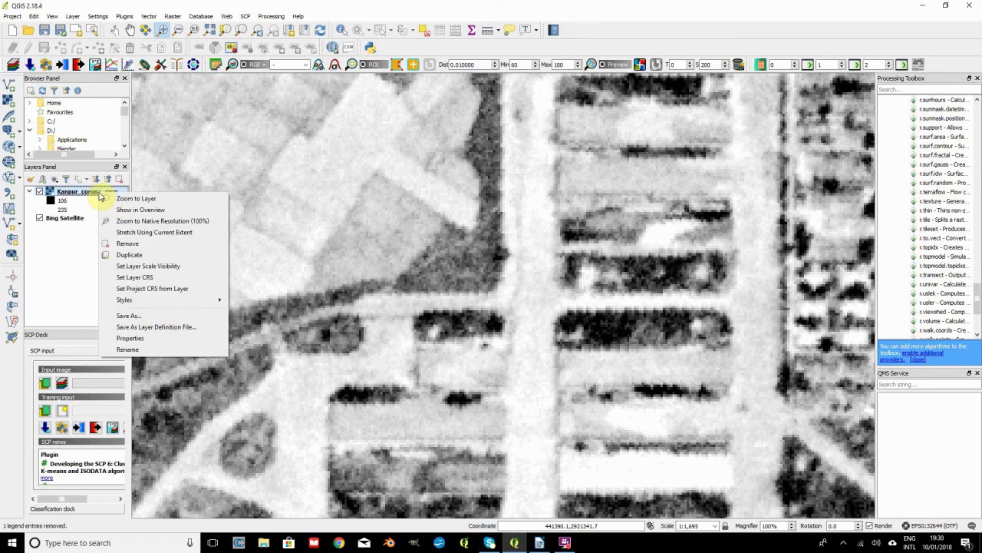
{"action": "left_click", "coordinate": [131, 198]}
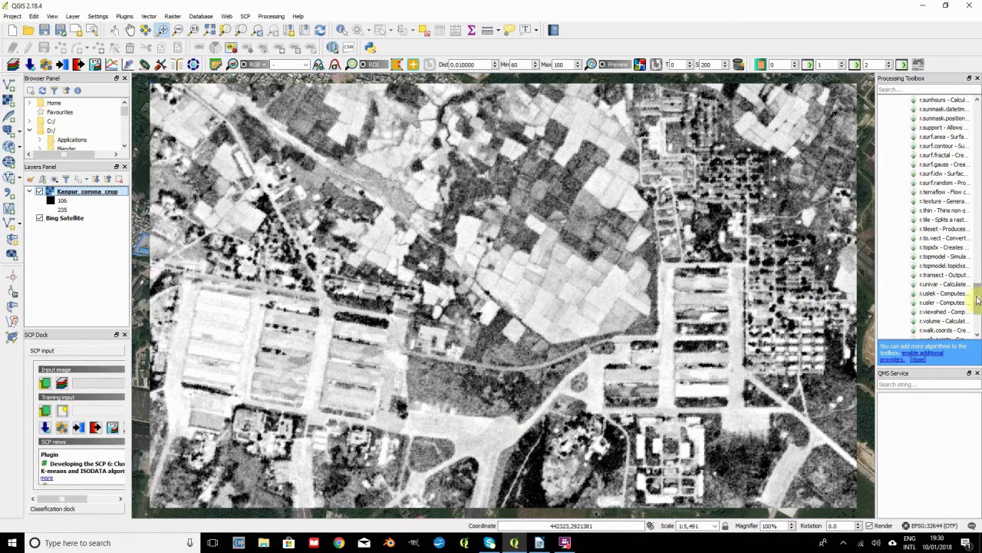
Open the GRASS i.segment algorithm and choose Kanpur_corona_crop as its input raster.
{"action": "left_click_drag", "start_coordinate": [976, 299], "coordinate": [977, 131]}
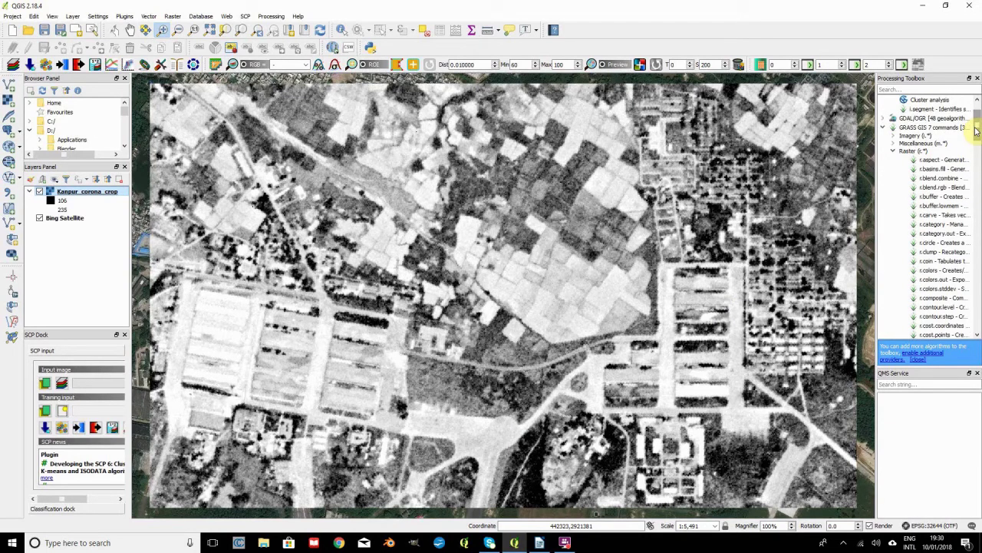
{"action": "left_click", "coordinate": [893, 150]}
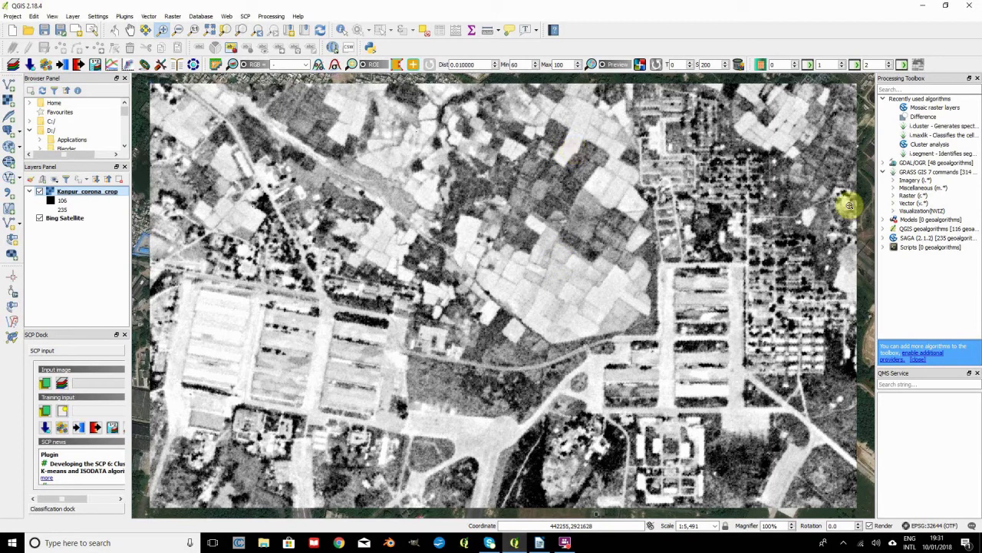
{"action": "double_click", "coordinate": [913, 155]}
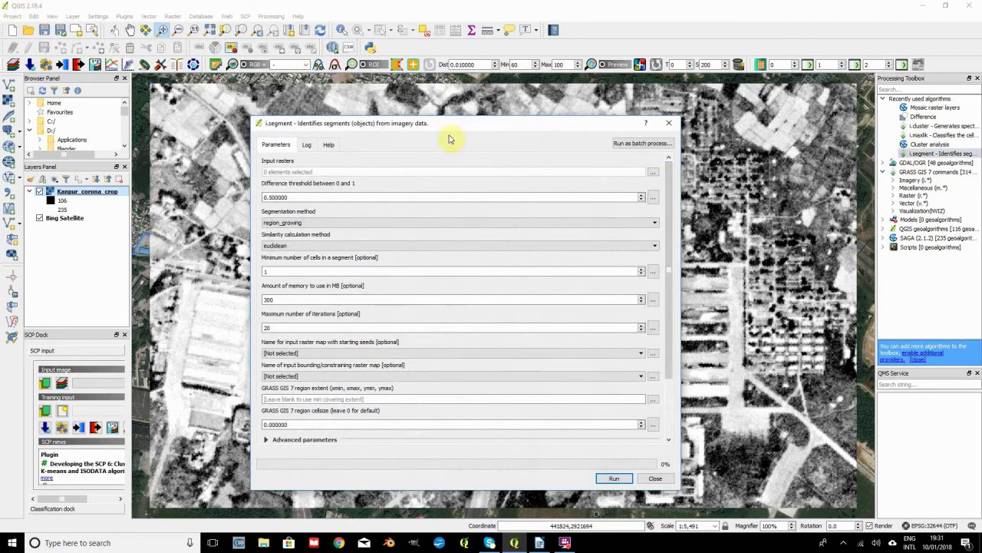
{"action": "left_click", "coordinate": [652, 172]}
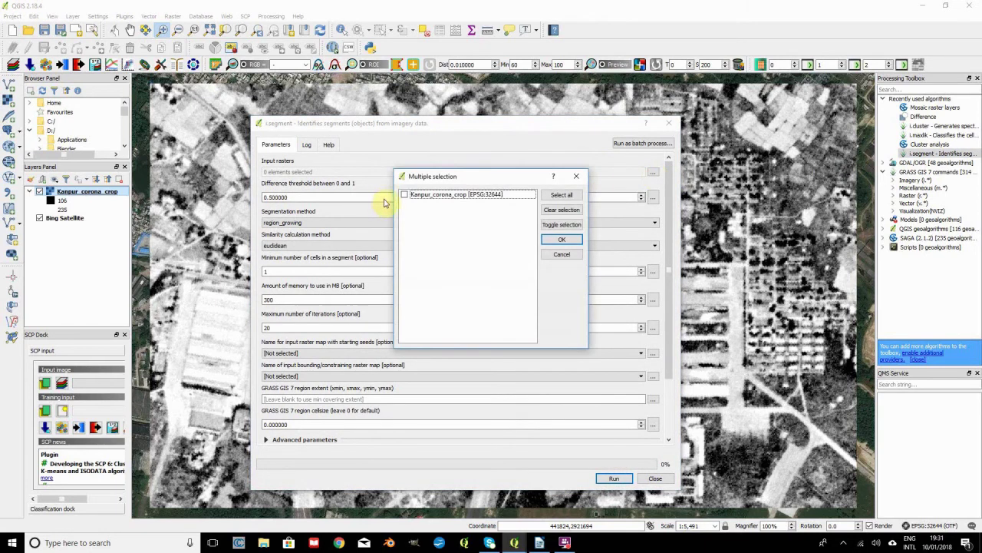
{"action": "left_click", "coordinate": [402, 196]}
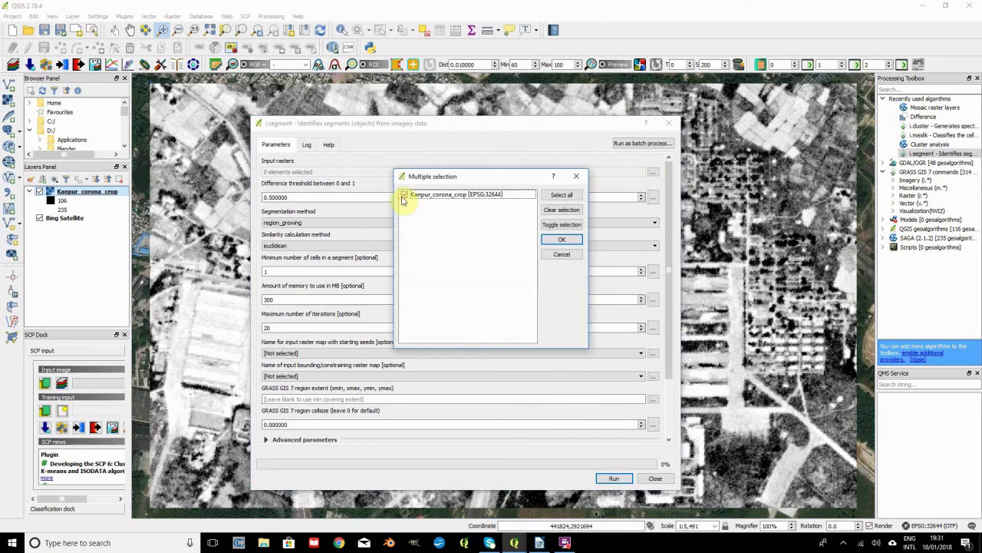
{"action": "left_click", "coordinate": [558, 239]}
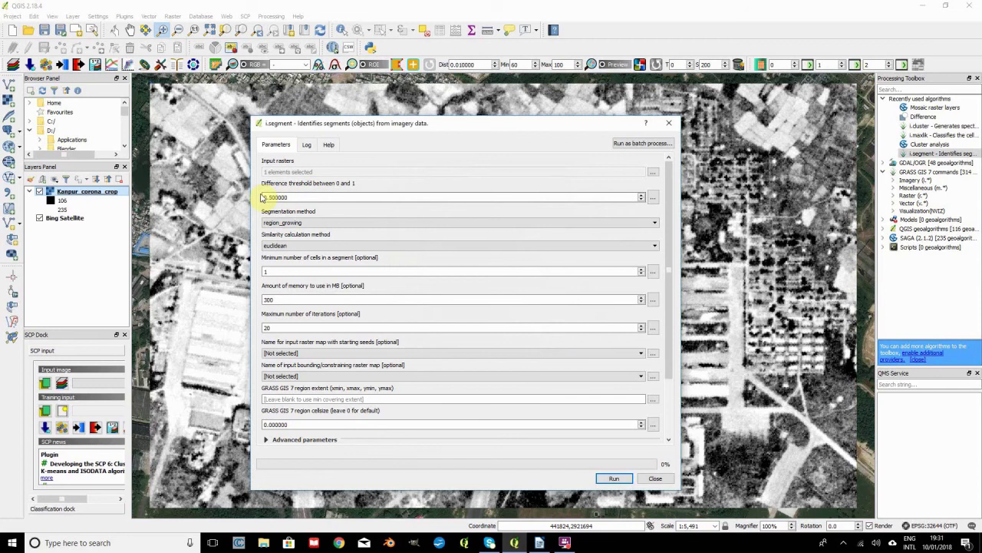
Run the segmentation with a difference threshold of 0.75 and a minimum of 100 cells in a segment.
{"action": "left_click", "coordinate": [276, 198]}
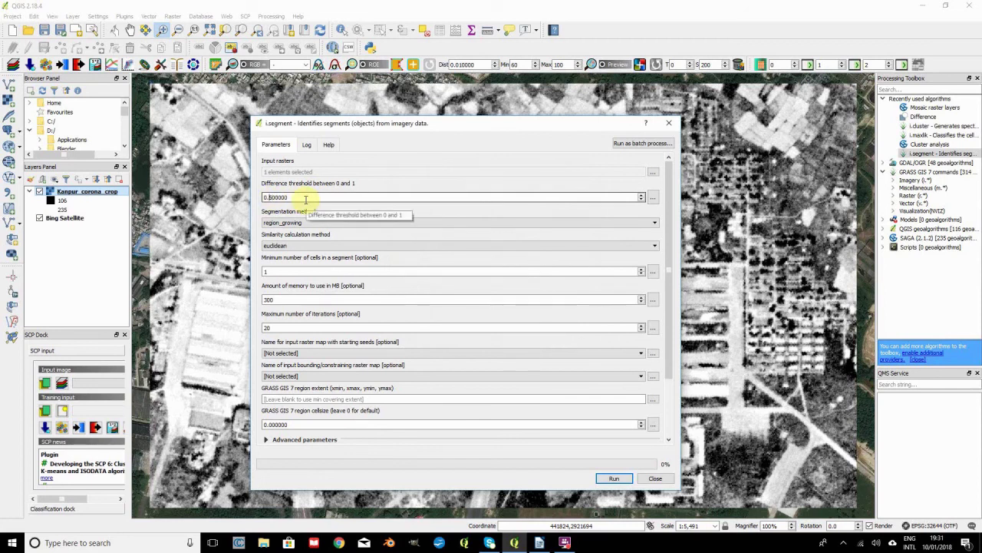
{"action": "type", "text": "7"}
{"action": "left_click", "coordinate": [286, 272]}
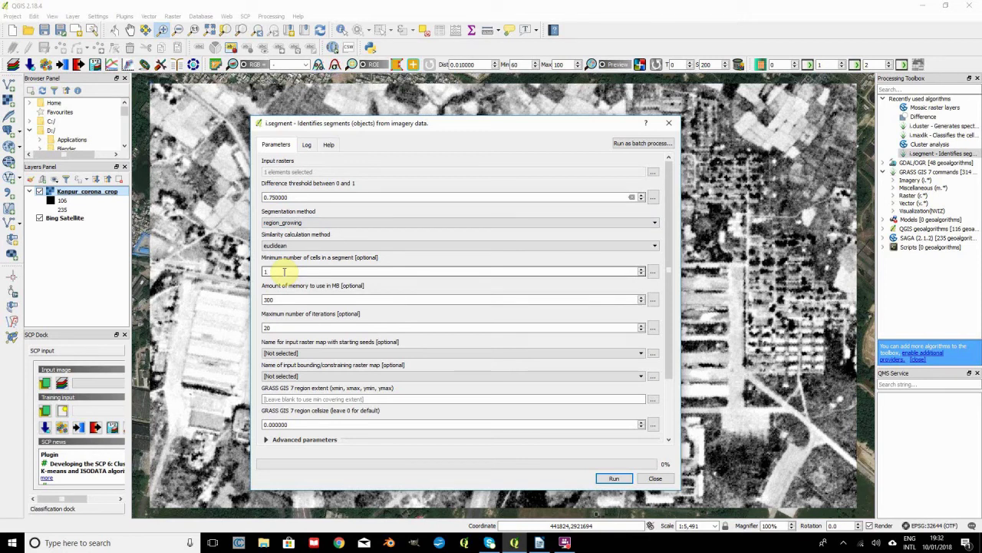
{"action": "type", "text": "00"}
{"action": "left_click", "coordinate": [615, 479]}
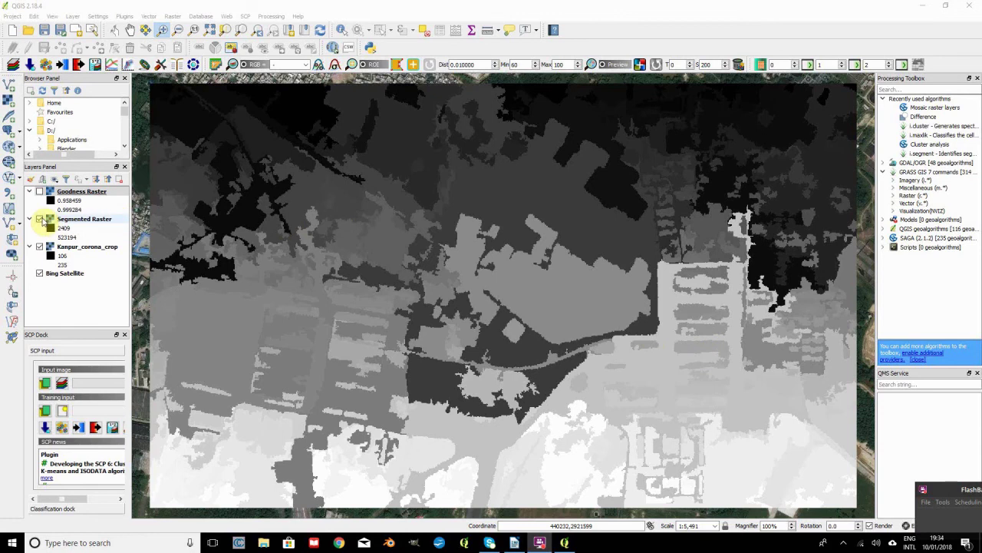
Compare the Segmented Raster with the Kanpur_corona_crop image by repeatedly hiding and showing it, leaving the Segmented Raster hidden.
{"action": "left_click", "coordinate": [39, 218]}
{"action": "left_click", "coordinate": [40, 218]}
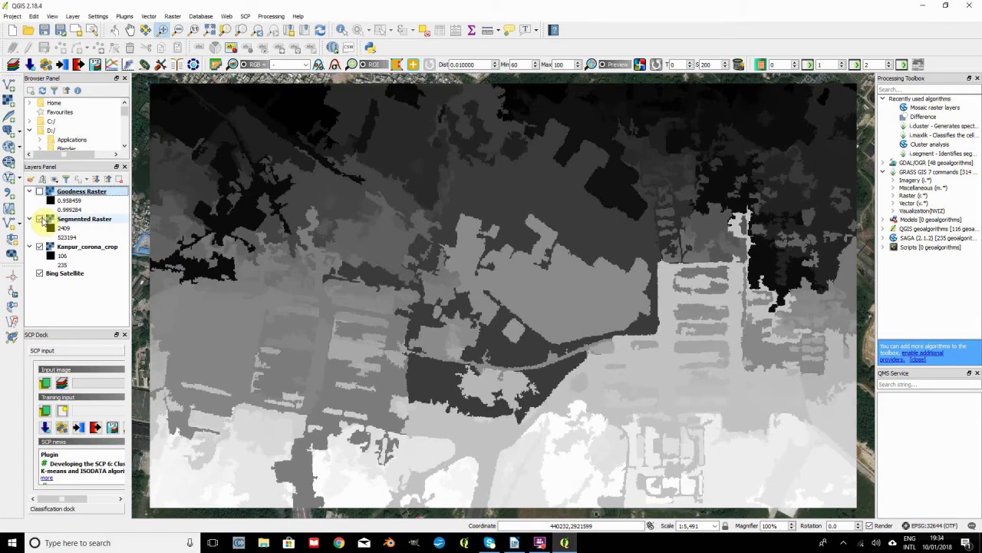
{"action": "left_click", "coordinate": [40, 219]}
{"action": "left_click", "coordinate": [40, 219]}
{"action": "left_click", "coordinate": [40, 218]}
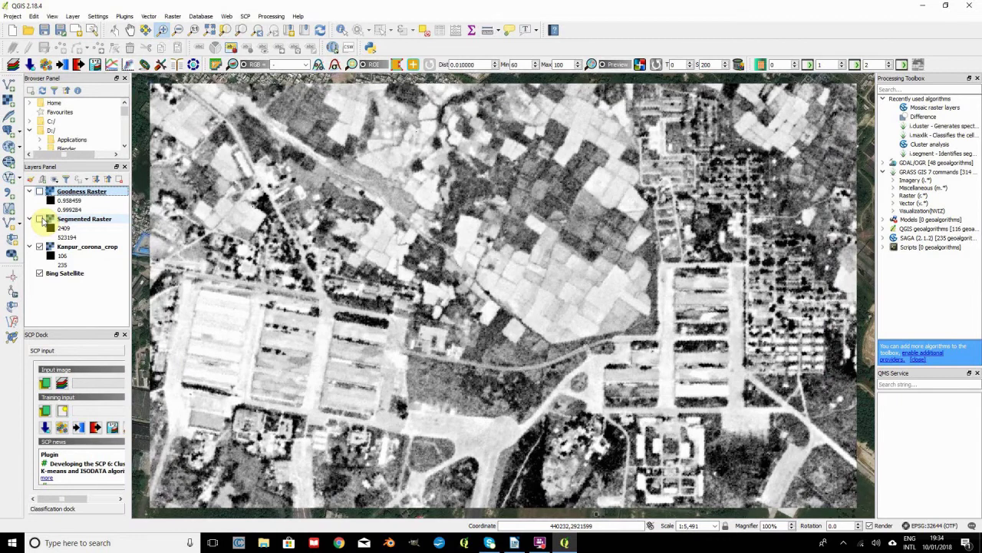
{"action": "left_click", "coordinate": [40, 219]}
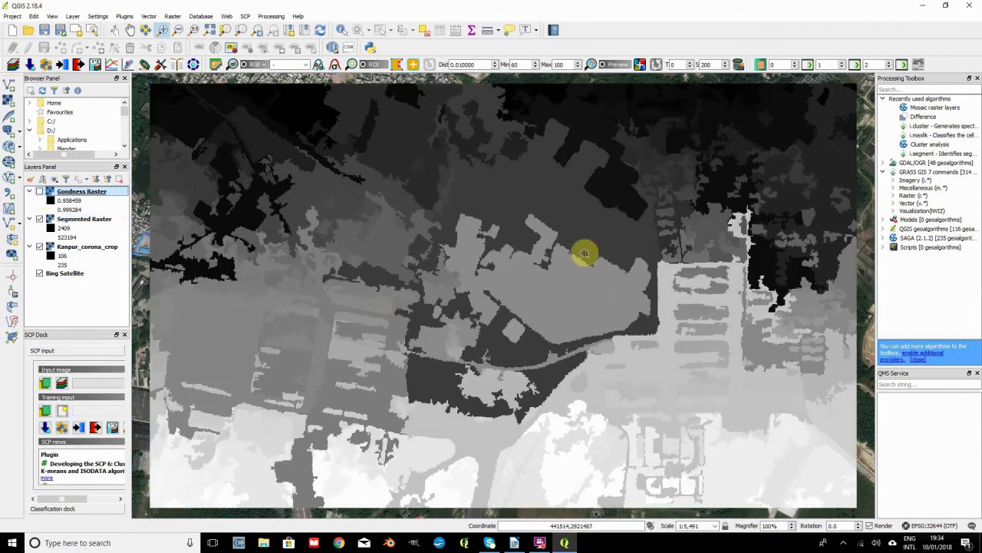
{"action": "left_click", "coordinate": [40, 220]}
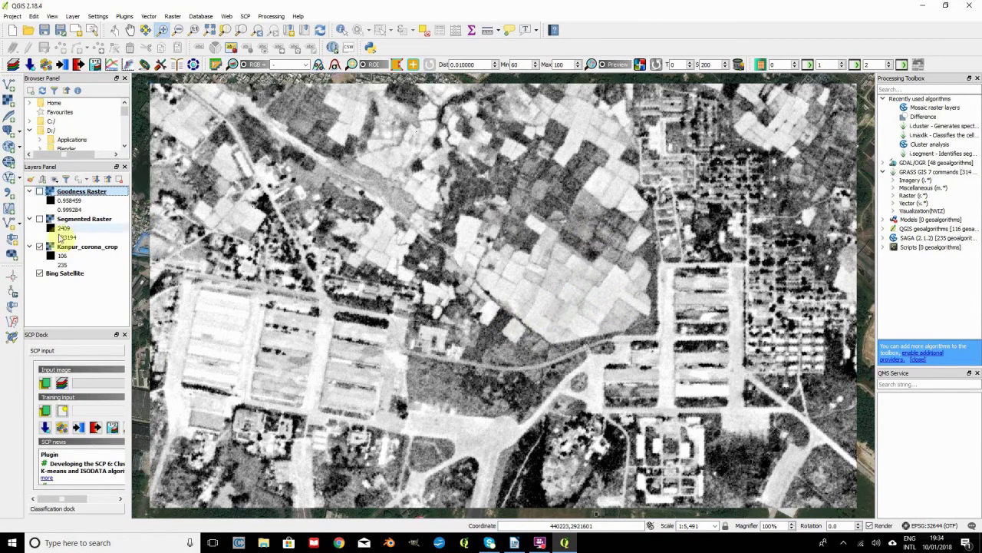
{"action": "left_click", "coordinate": [40, 220]}
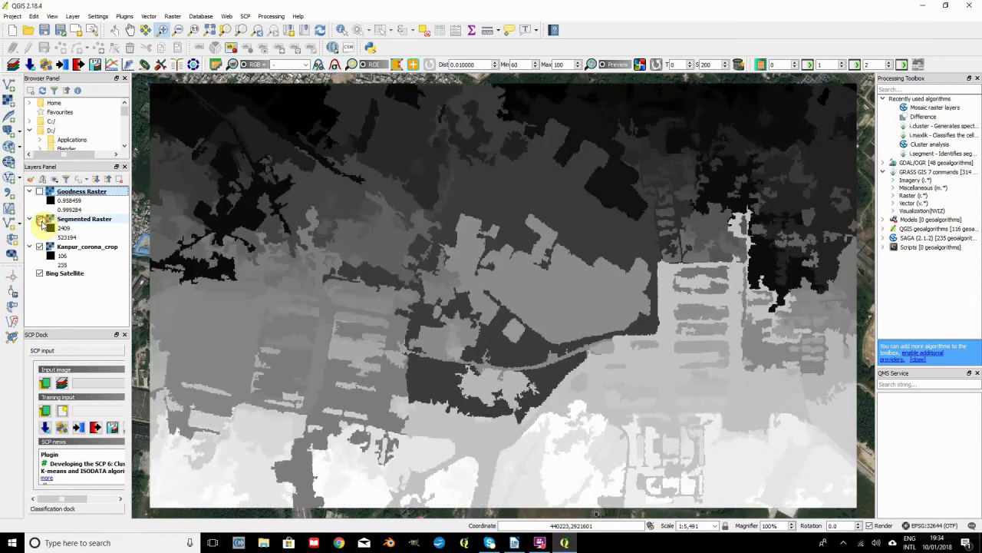
{"action": "left_click", "coordinate": [40, 219]}
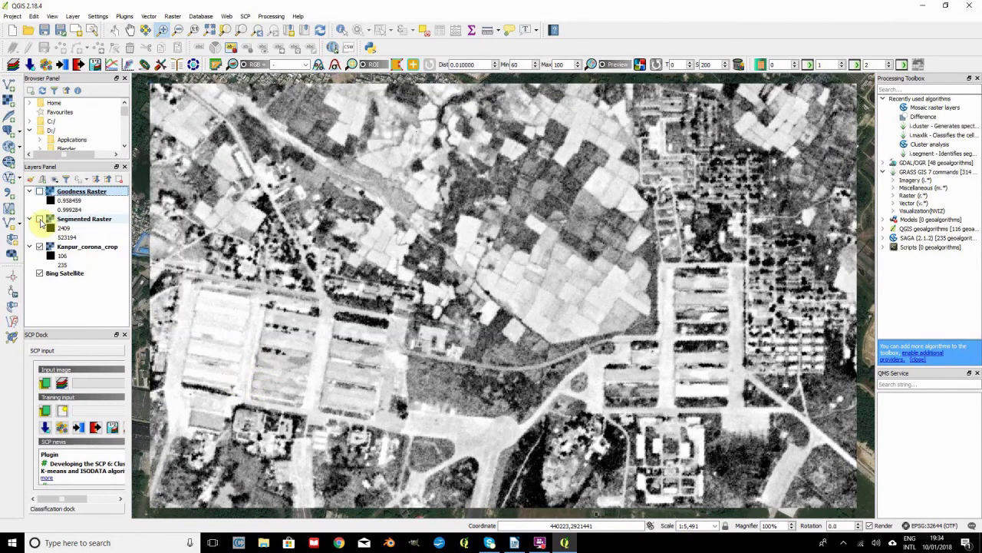
{"action": "left_click", "coordinate": [39, 219]}
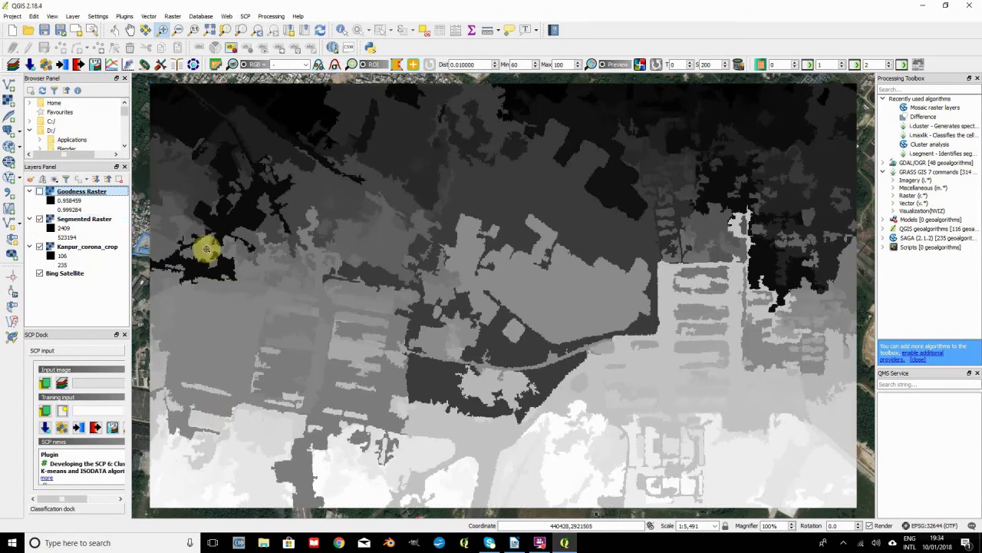
{"action": "left_click", "coordinate": [40, 220]}
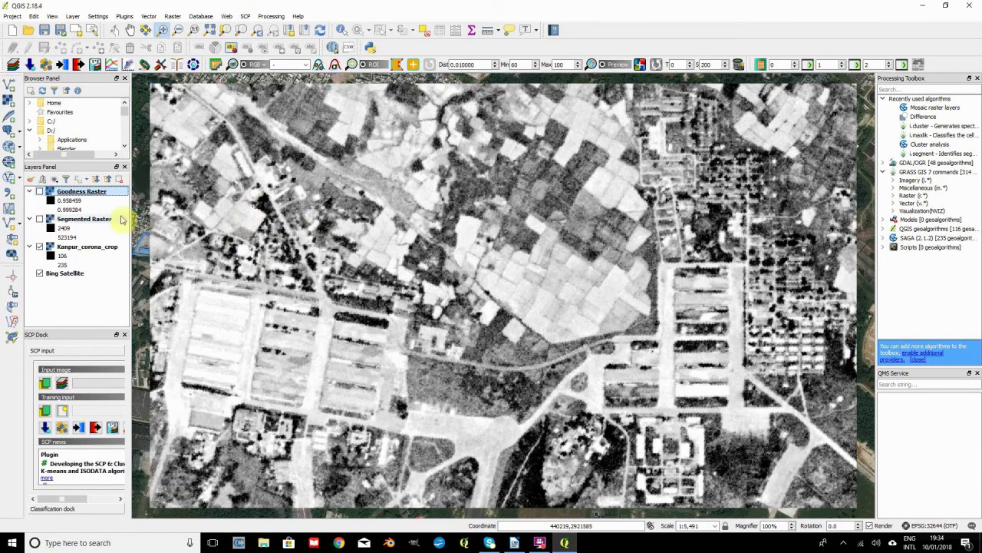
{"action": "left_click", "coordinate": [40, 219]}
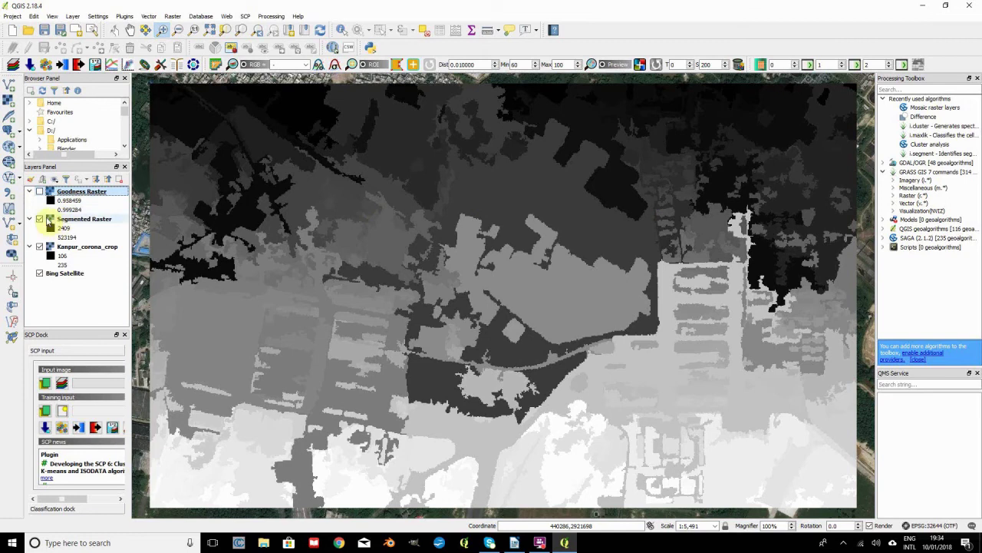
{"action": "left_click", "coordinate": [40, 219]}
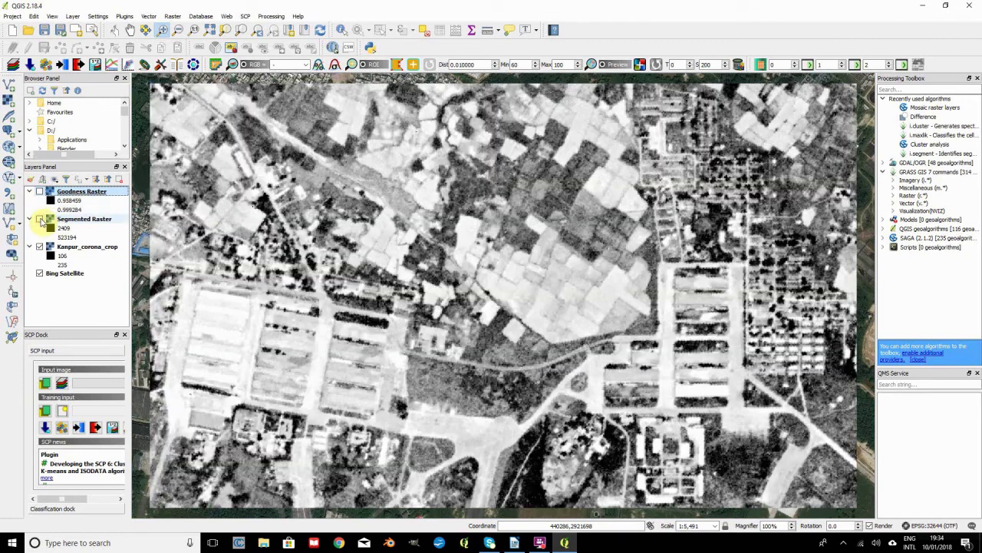
Show the Segmented Raster over the Kanpur_corona_crop image again.
{"action": "left_click", "coordinate": [40, 220]}
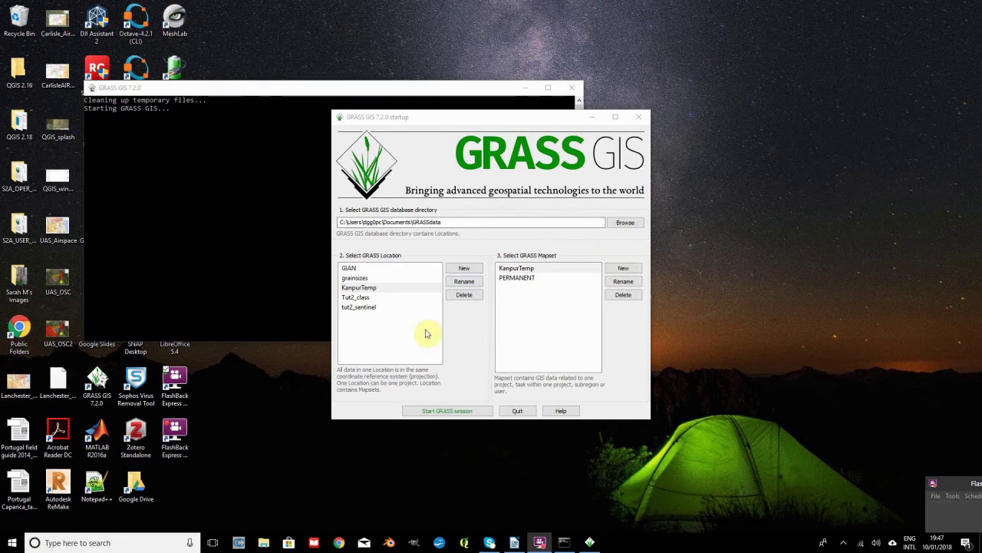
In the GRASS GIS startup window, define a new location with KanpurOBIA as both its project location name and its title.
{"action": "left_click", "coordinate": [461, 272]}
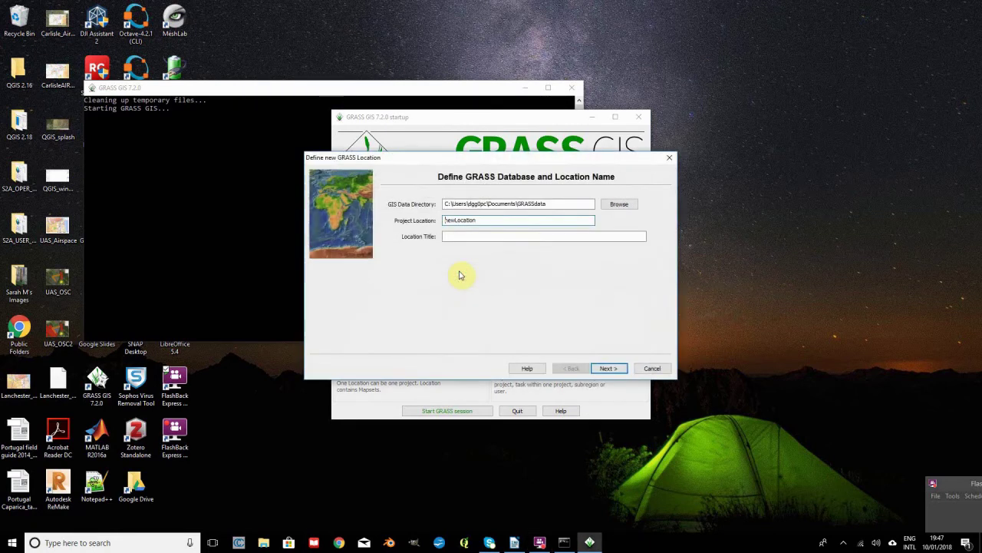
{"action": "left_click_drag", "start_coordinate": [478, 220], "coordinate": [368, 215]}
{"action": "type", "text": "KanpurOBIA"}
{"action": "left_click_drag", "start_coordinate": [486, 219], "coordinate": [456, 220]}
{"action": "key", "text": "ctrl+c"}
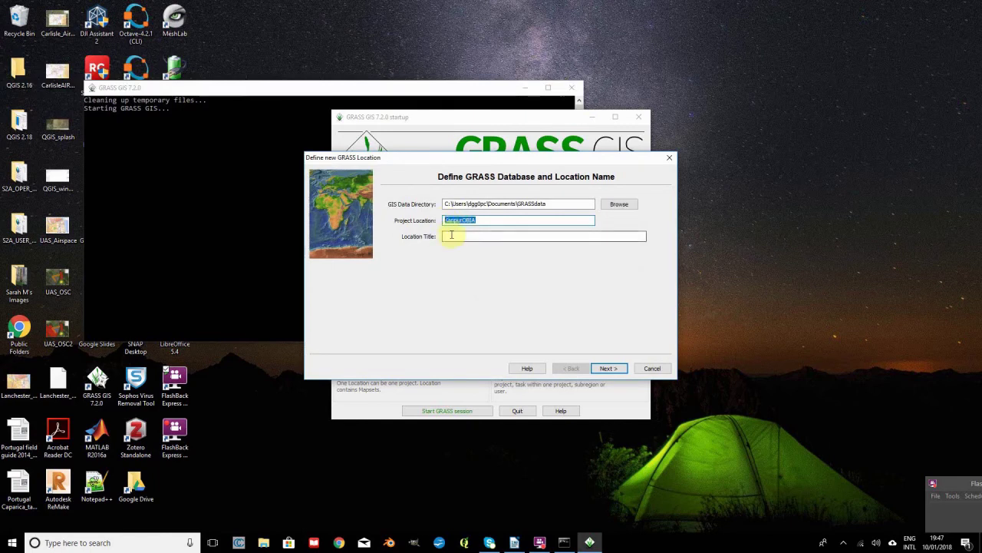
{"action": "left_click", "coordinate": [452, 236]}
{"action": "key", "text": "ctrl+v"}
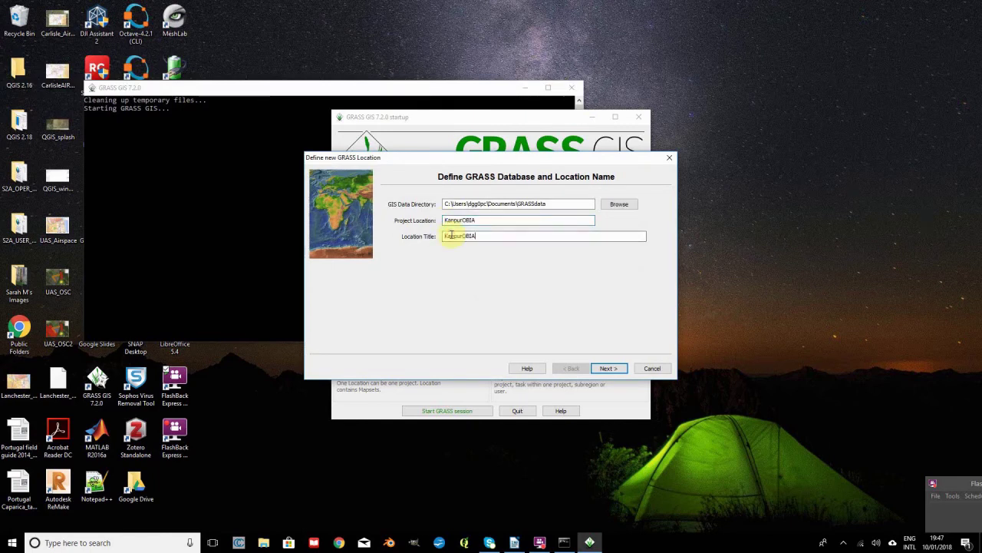
{"action": "left_click", "coordinate": [608, 369]}
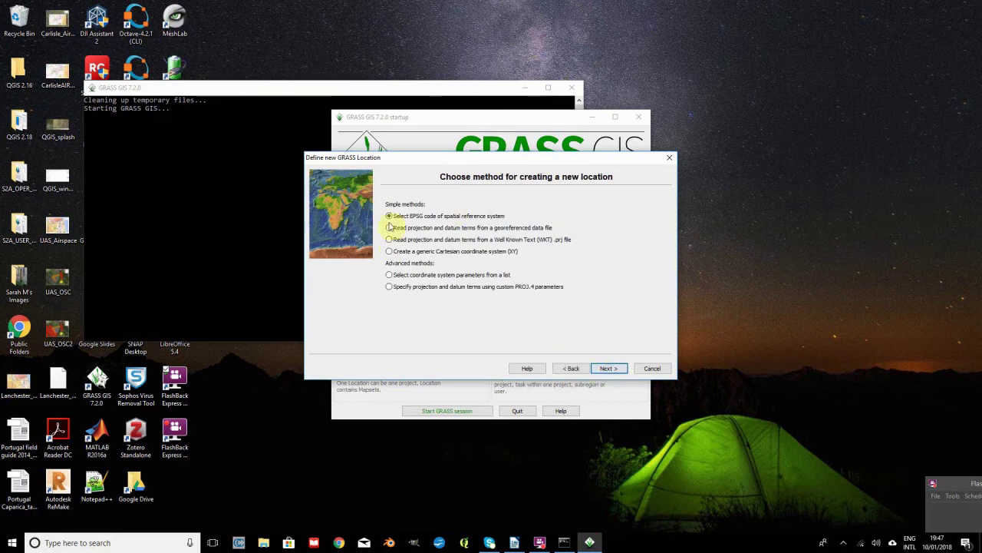
Create the location from EPSG code 32644 with the default WGS84 datum transformation, and decline setting the default region extents and resolution.
{"action": "left_click", "coordinate": [609, 369]}
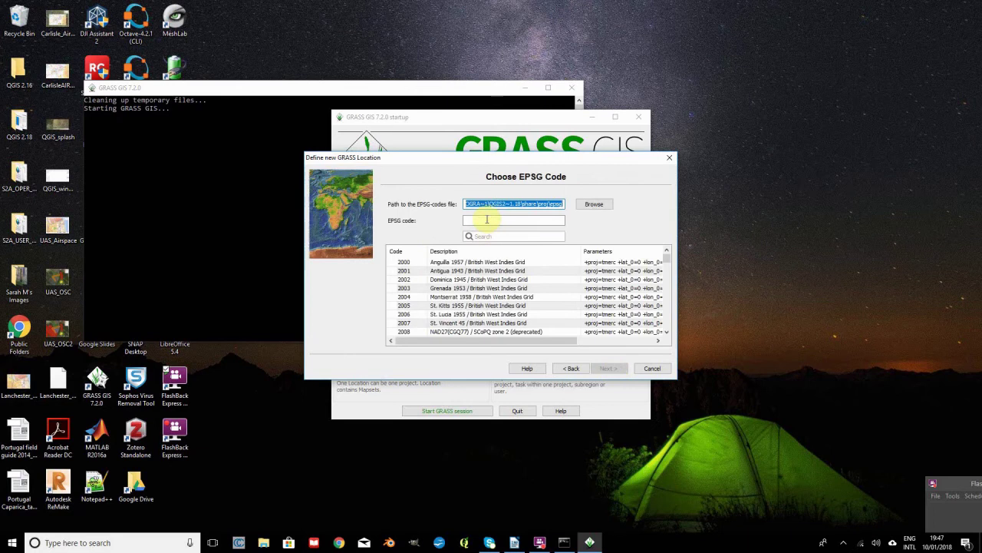
{"action": "left_click", "coordinate": [487, 220]}
{"action": "type", "text": "326"}
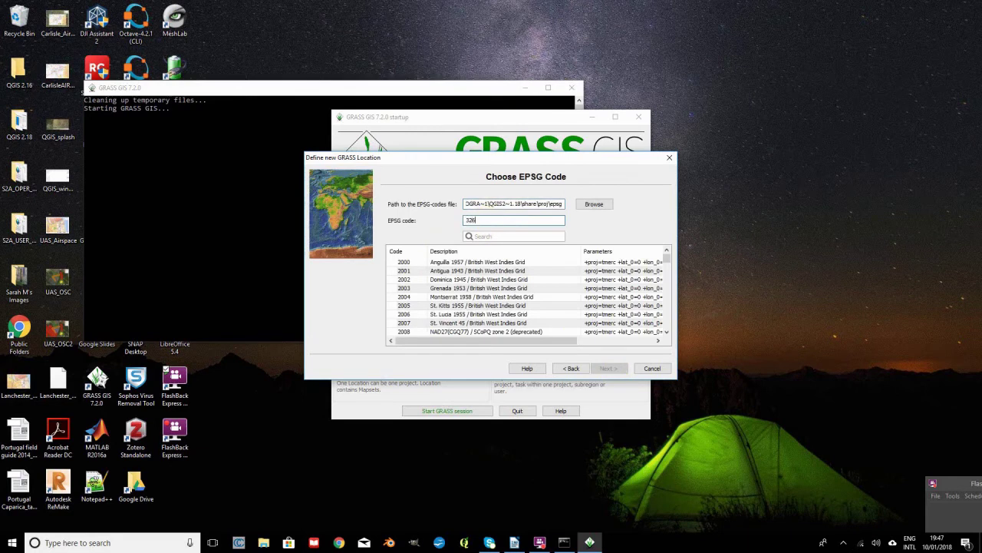
{"action": "type", "text": "44"}
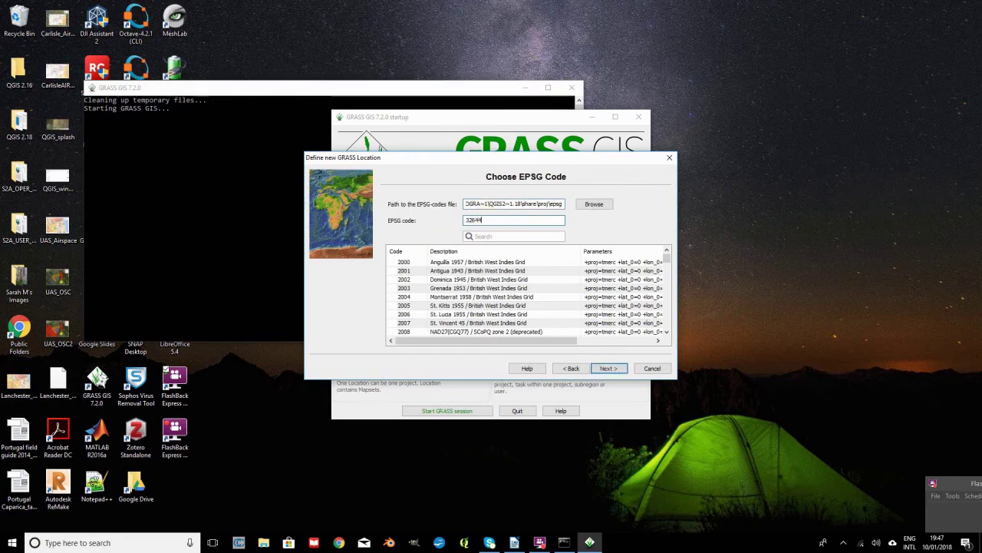
{"action": "left_click", "coordinate": [608, 369]}
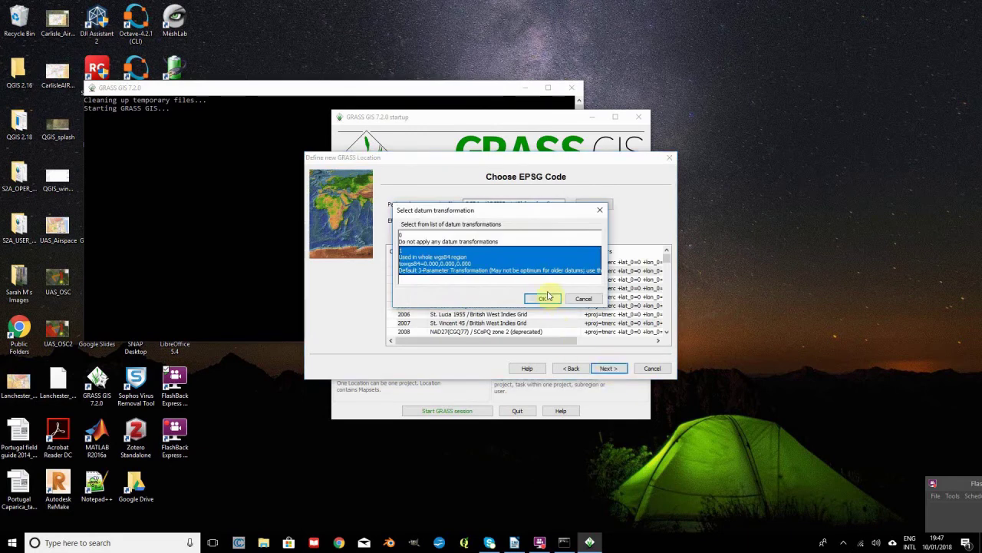
{"action": "left_click", "coordinate": [546, 298]}
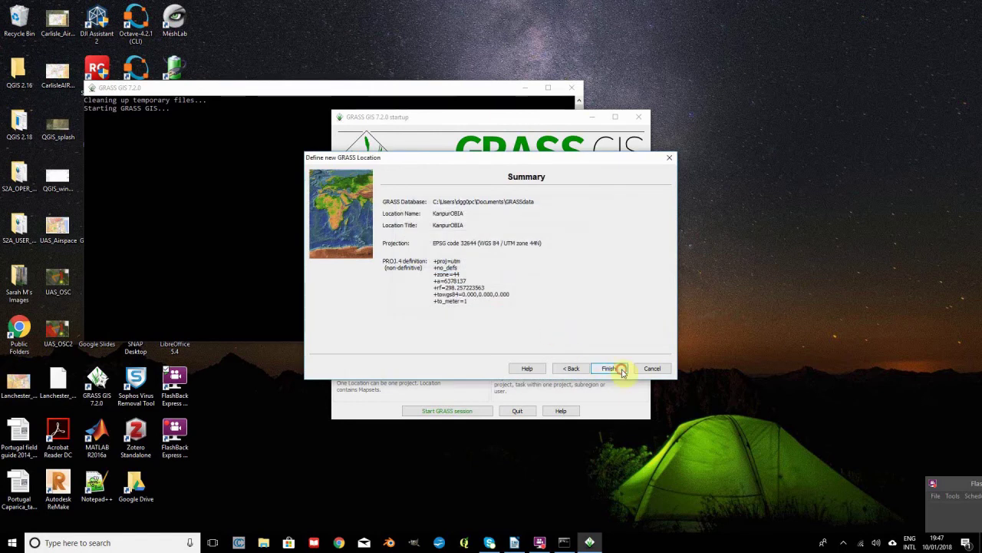
{"action": "left_click", "coordinate": [607, 369]}
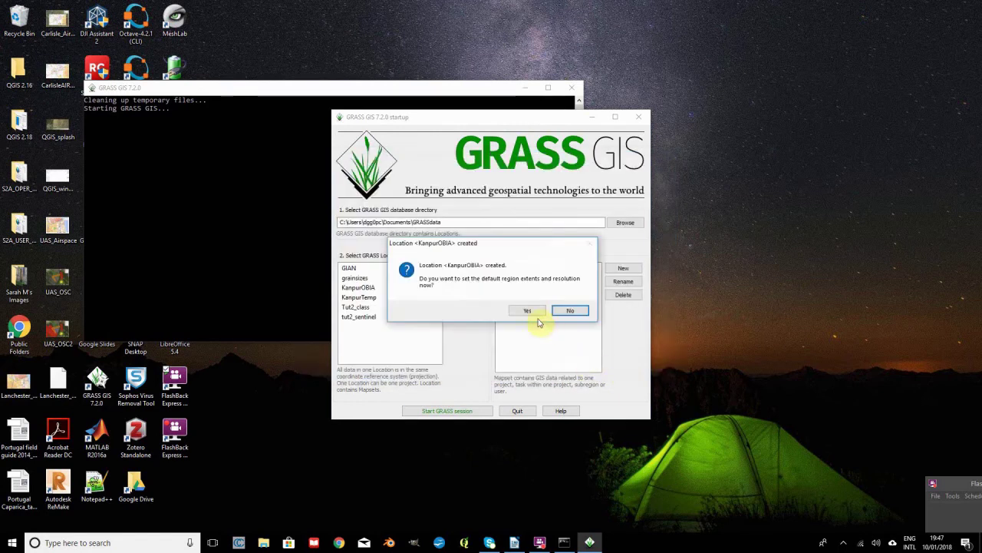
{"action": "left_click", "coordinate": [582, 311]}
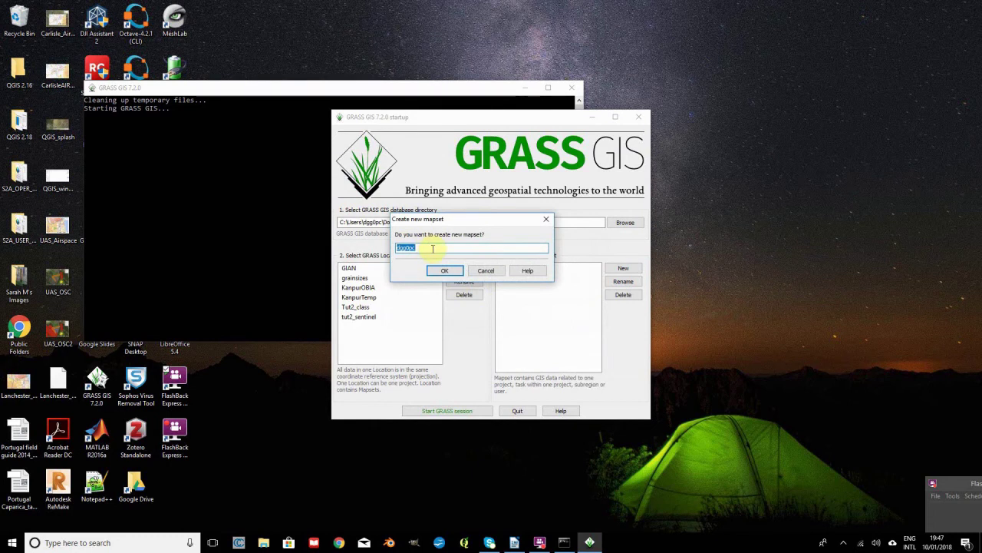
Create a mapset named KOBIA in the new location and start the GRASS session with it.
{"action": "type", "text": "KOBIA"}
{"action": "left_click", "coordinate": [452, 270]}
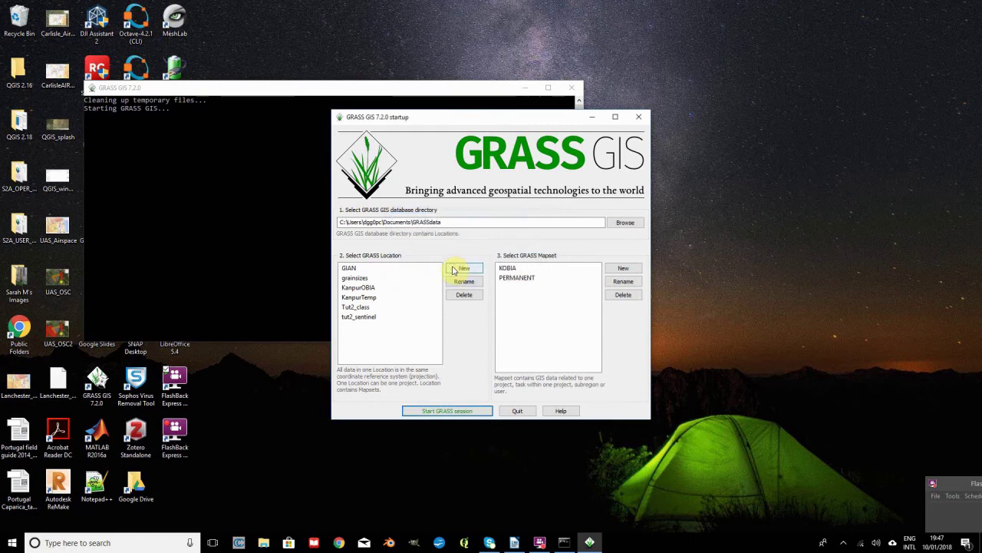
{"action": "left_click", "coordinate": [508, 269]}
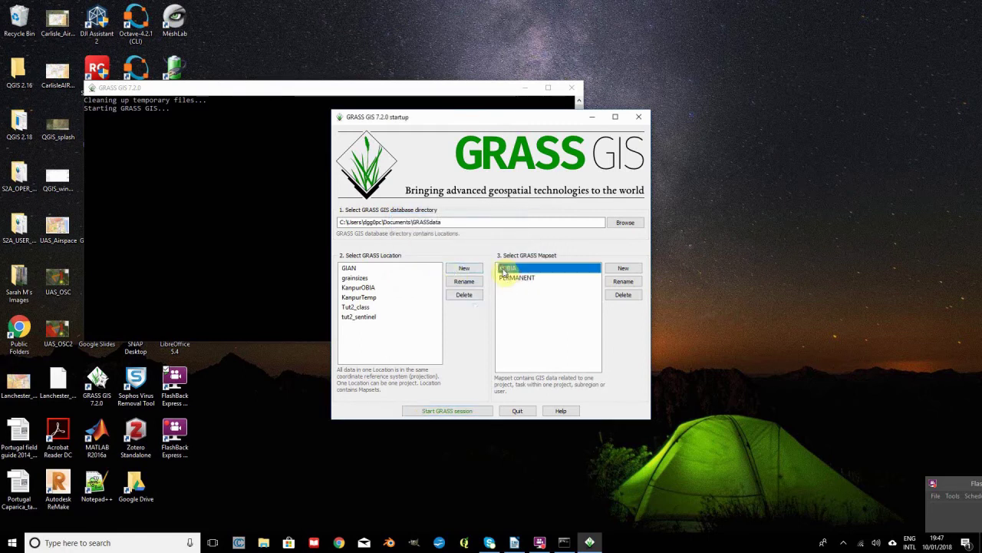
{"action": "left_click", "coordinate": [458, 410]}
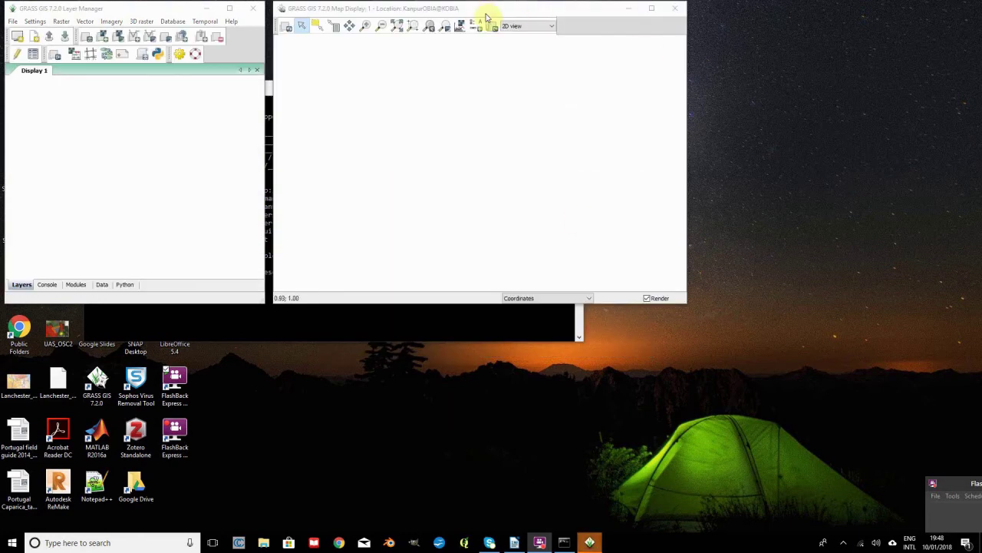
Arrange the Layer Manager and Map Display windows side by side and enlarge both.
{"action": "left_click_drag", "start_coordinate": [488, 13], "coordinate": [774, 14]}
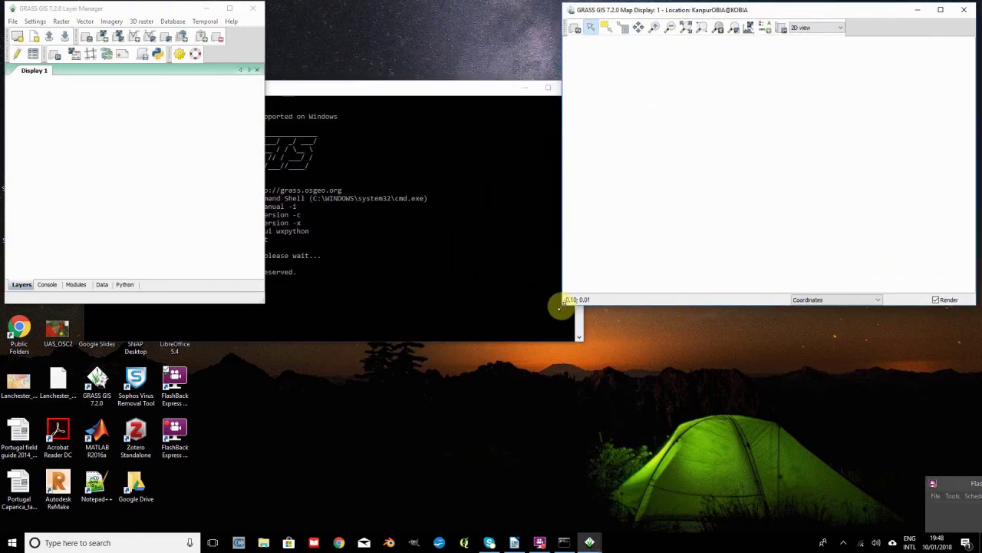
{"action": "left_click_drag", "start_coordinate": [561, 303], "coordinate": [445, 466]}
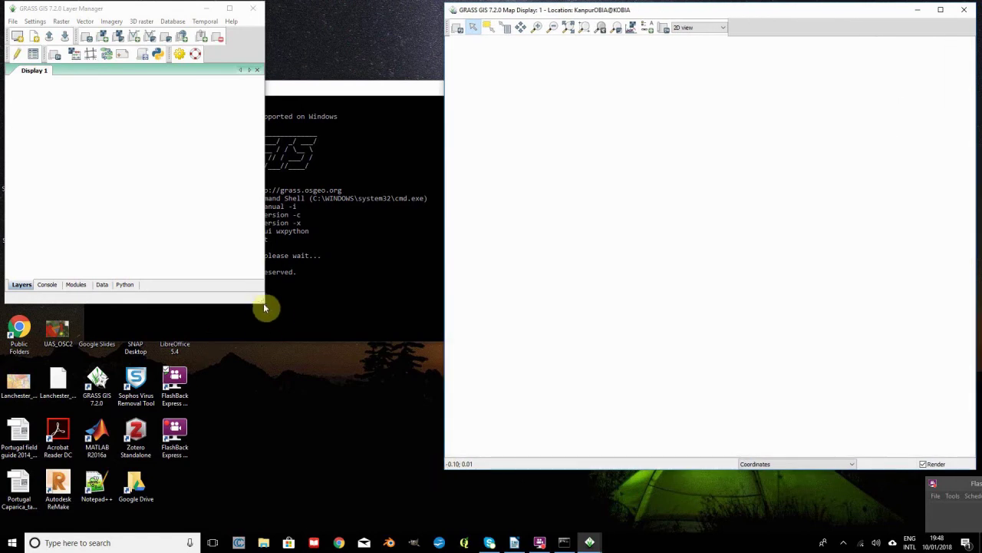
{"action": "left_click_drag", "start_coordinate": [263, 300], "coordinate": [442, 468]}
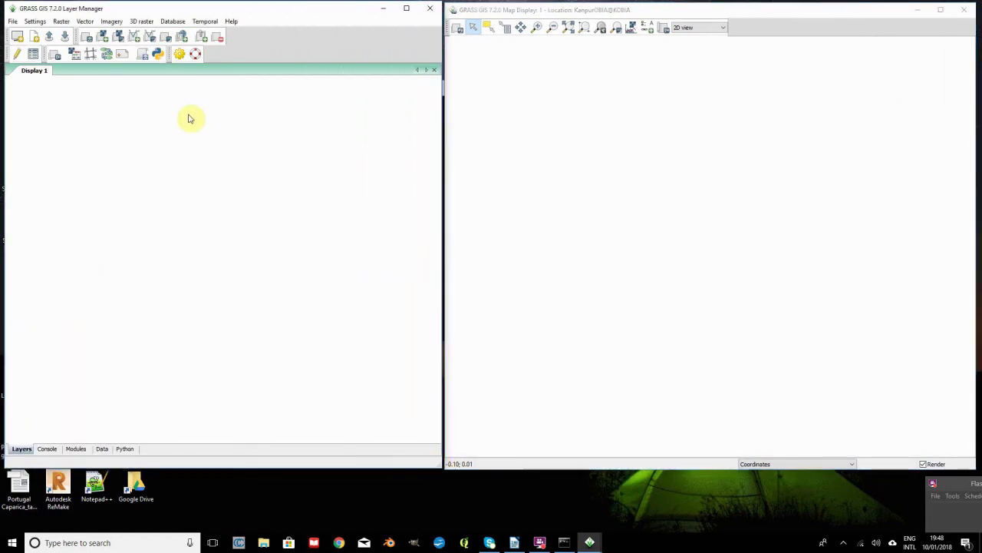
Start a raster import of common formats and choose Kanpur_corona_crop.tif from USB Drive (E:) as the source file.
{"action": "left_click", "coordinate": [13, 23]}
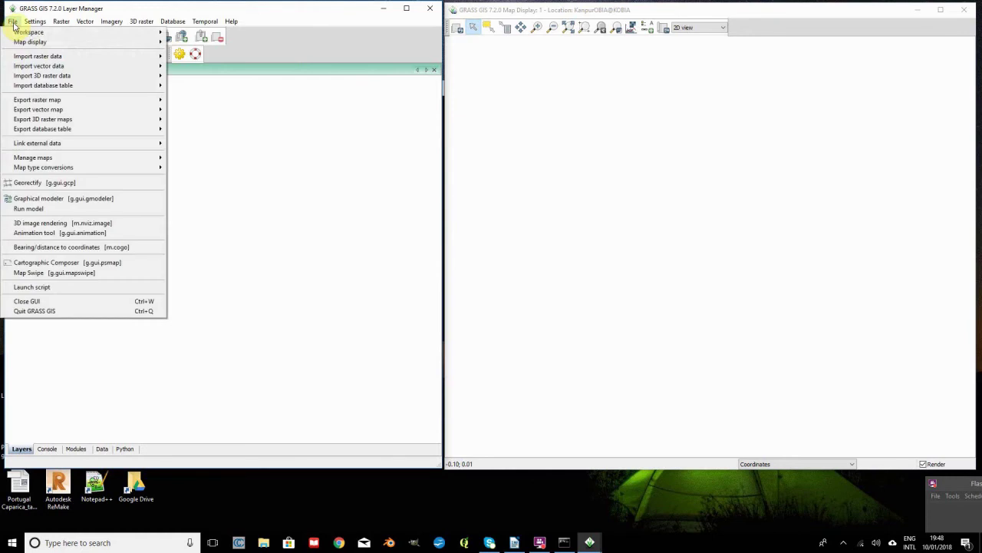
{"action": "mouse_move", "coordinate": [48, 57]}
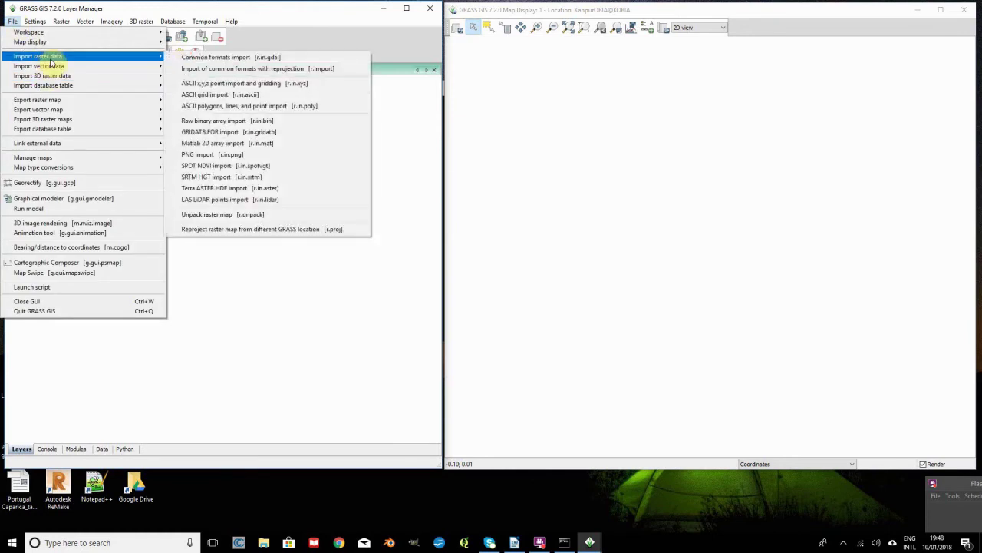
{"action": "left_click", "coordinate": [266, 58]}
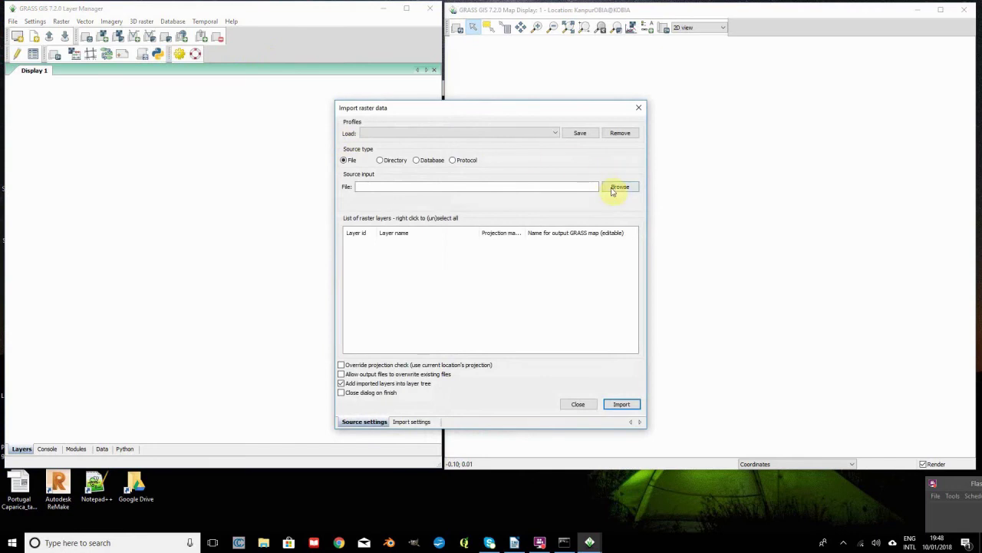
{"action": "left_click", "coordinate": [619, 188]}
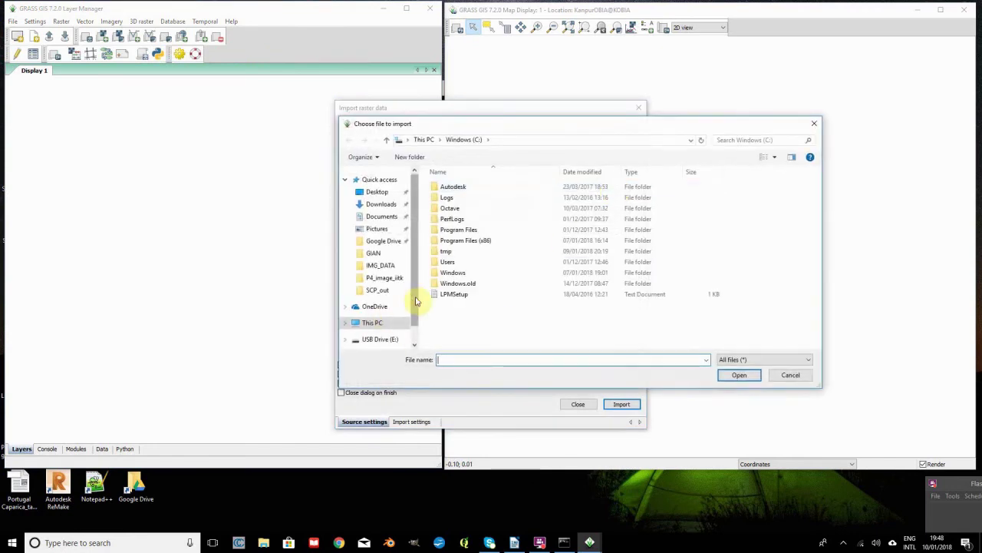
{"action": "scroll", "coordinate": [415, 301], "scroll_direction": "down", "scroll_amount": 1}
{"action": "left_click", "coordinate": [394, 321]}
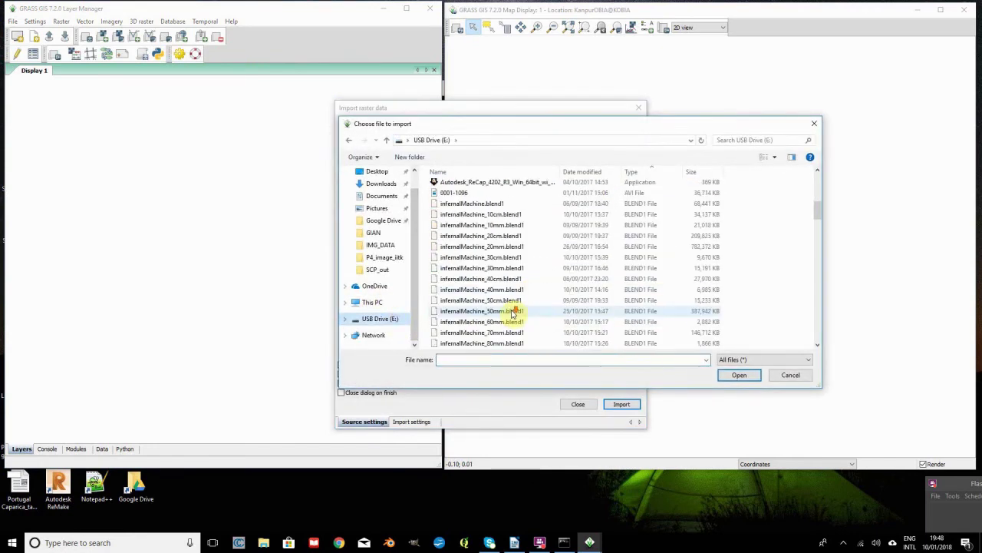
{"action": "scroll", "coordinate": [513, 314], "scroll_direction": "down", "scroll_amount": 15}
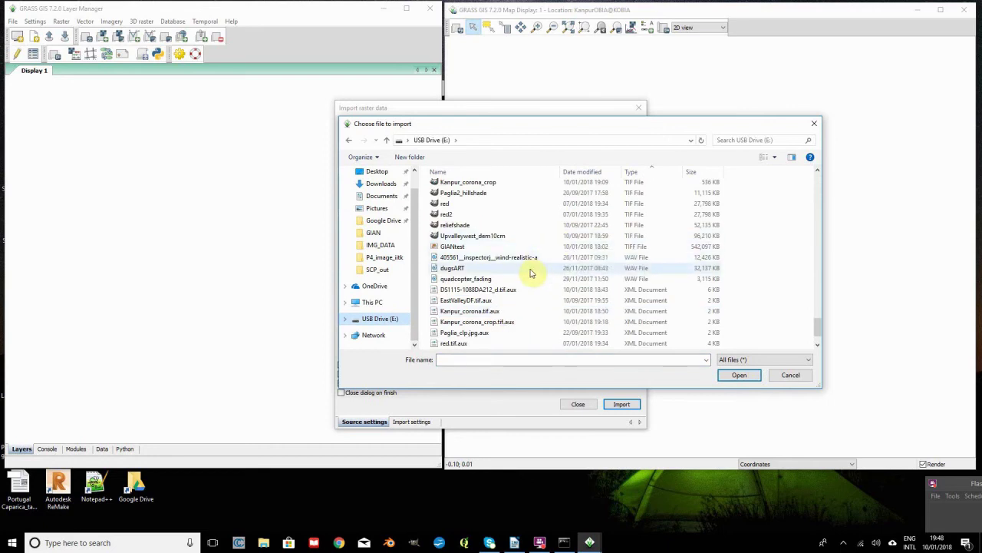
{"action": "scroll", "coordinate": [529, 273], "scroll_direction": "up", "scroll_amount": 2}
{"action": "left_click", "coordinate": [515, 239]}
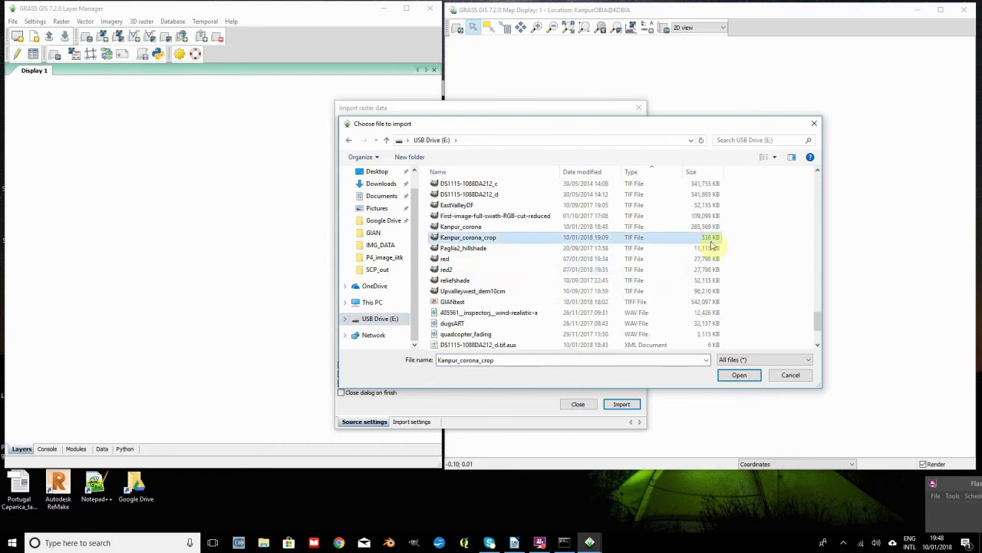
{"action": "left_click", "coordinate": [739, 374]}
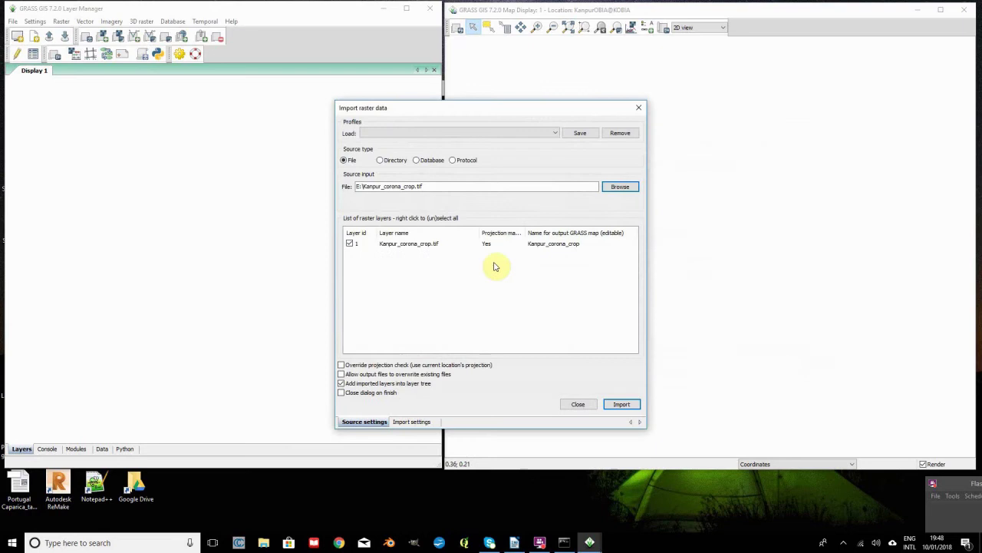
Import the Kanpur_corona_crop raster into the mapset and close the import dialog.
{"action": "left_click", "coordinate": [621, 405]}
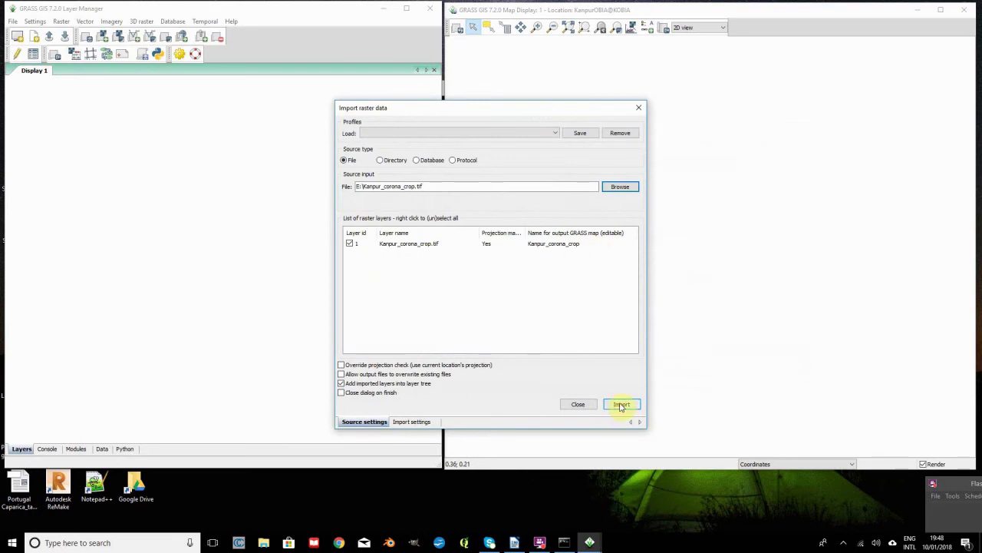
{"action": "left_click", "coordinate": [621, 406]}
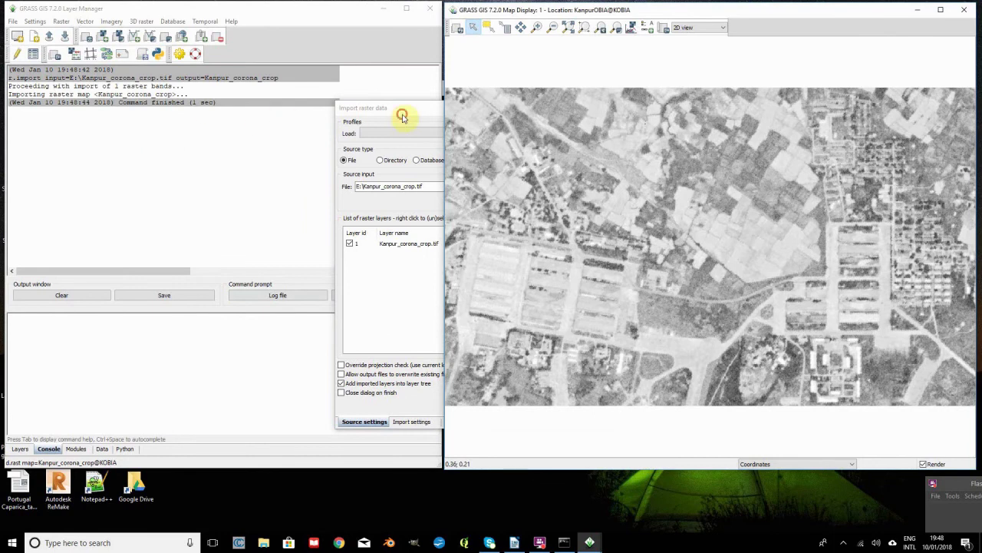
{"action": "left_click_drag", "start_coordinate": [402, 115], "coordinate": [97, 124]}
{"action": "left_click", "coordinate": [331, 115]}
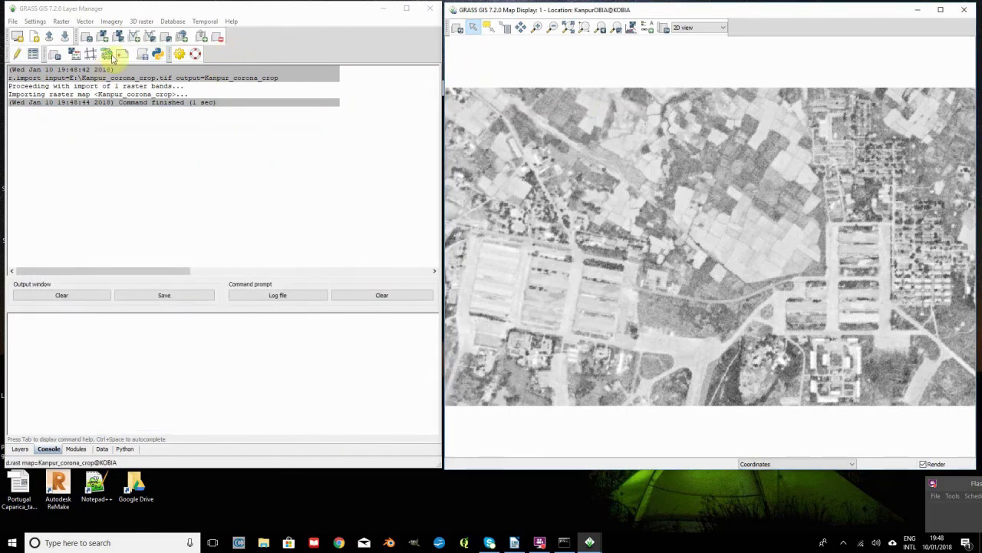
Set the computational region to match the raster map Kanpur_corona_crop@KOBIA with g.region.
{"action": "left_click", "coordinate": [35, 20]}
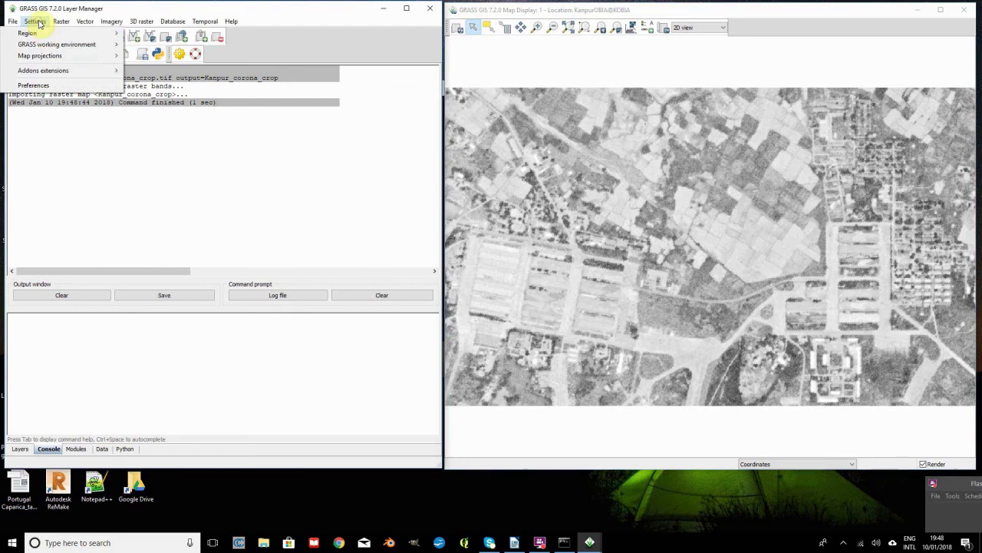
{"action": "mouse_move", "coordinate": [42, 33]}
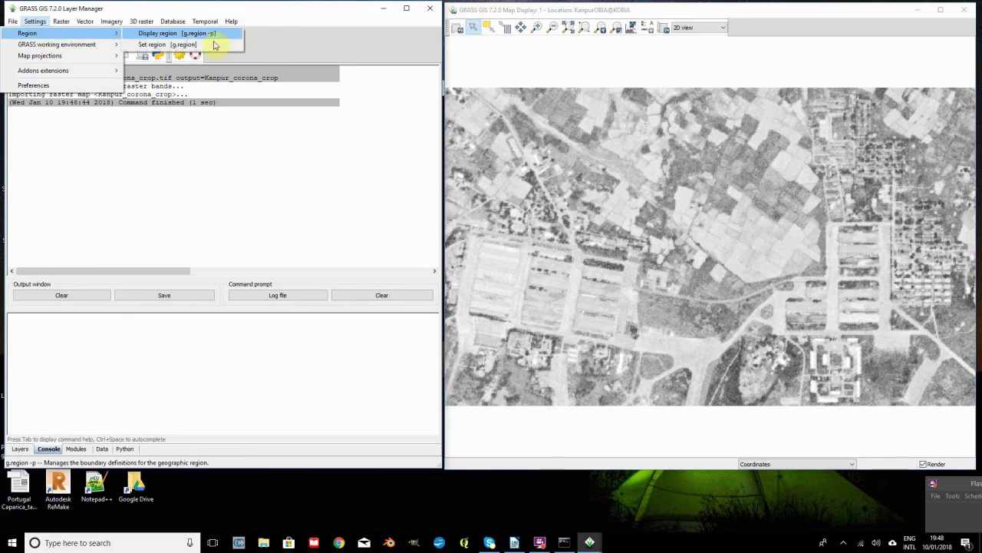
{"action": "left_click", "coordinate": [192, 45]}
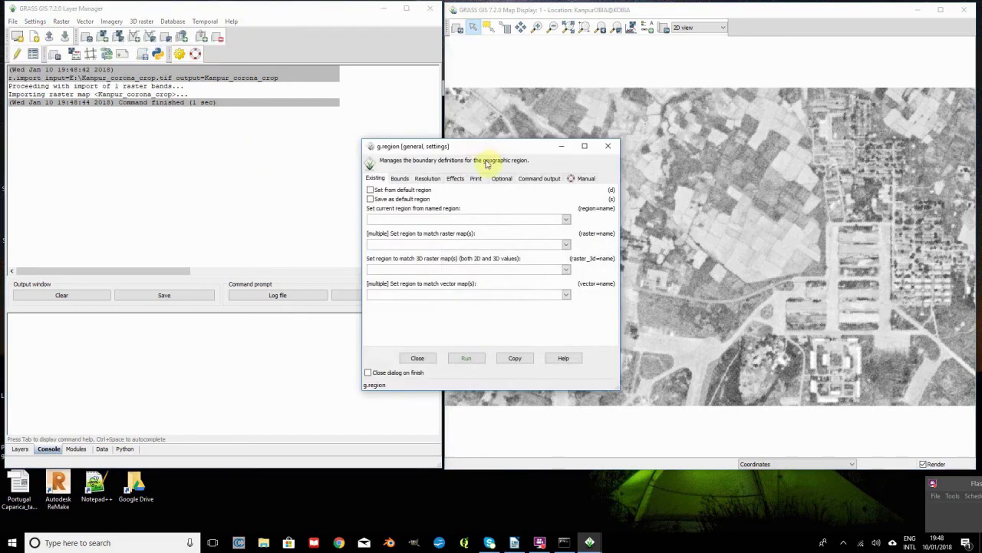
{"action": "left_click", "coordinate": [565, 245]}
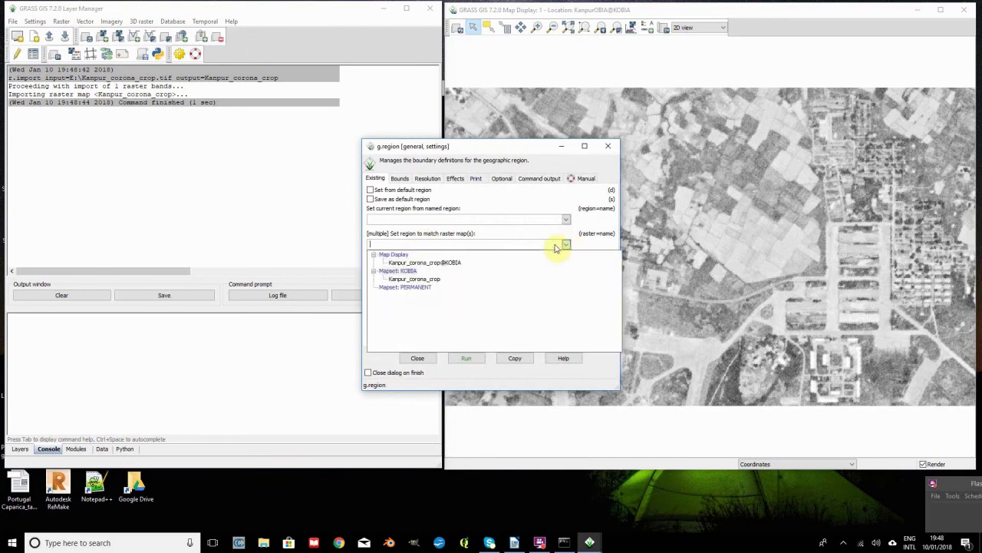
{"action": "left_click", "coordinate": [420, 281]}
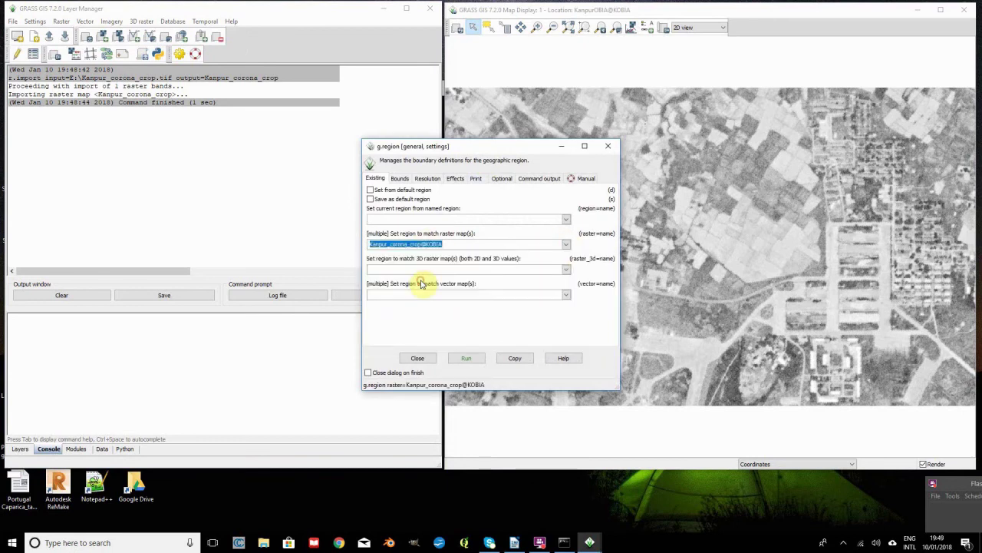
{"action": "left_click", "coordinate": [465, 358]}
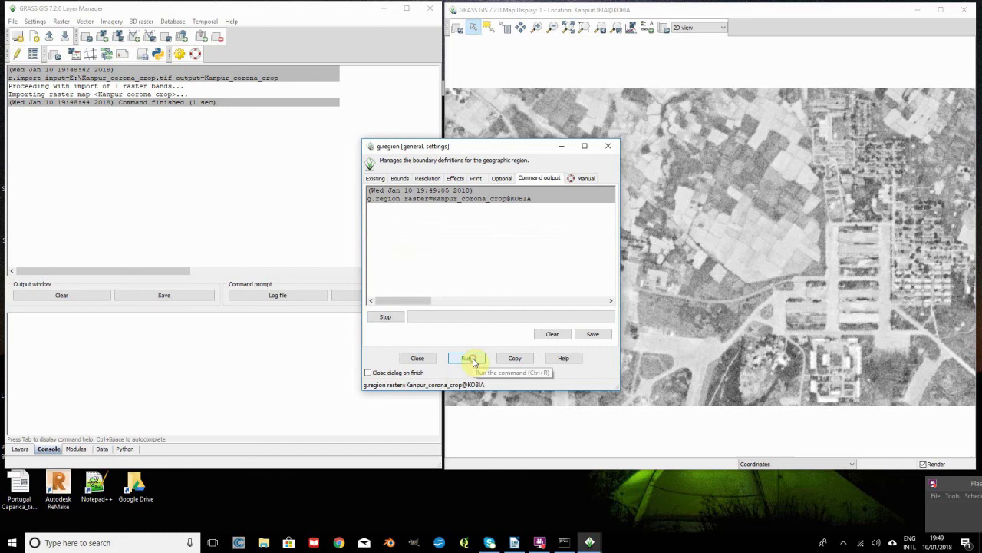
Close the g.region dialog and zoom the map in on the fields and road junction beside the building rows.
{"action": "left_click", "coordinate": [431, 356]}
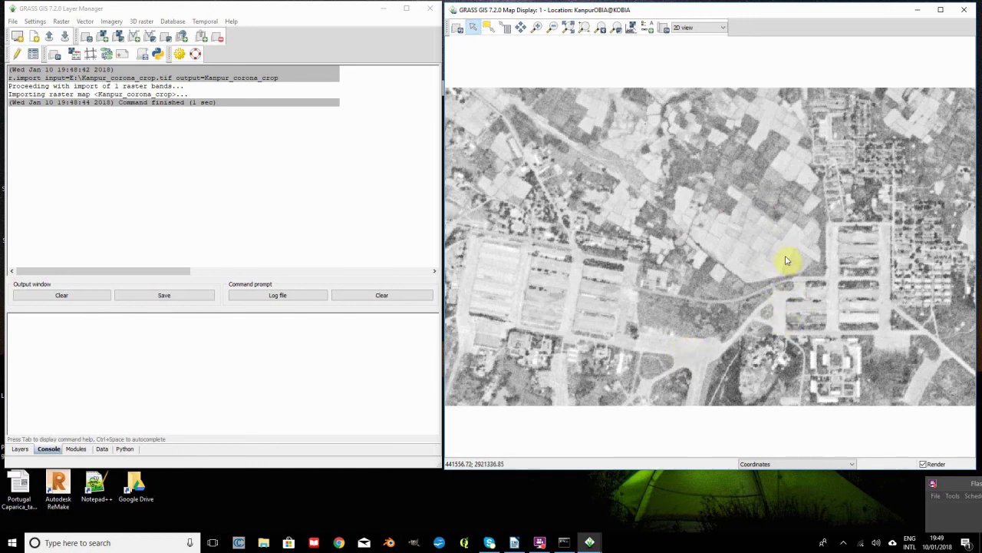
{"action": "left_click", "coordinate": [537, 27]}
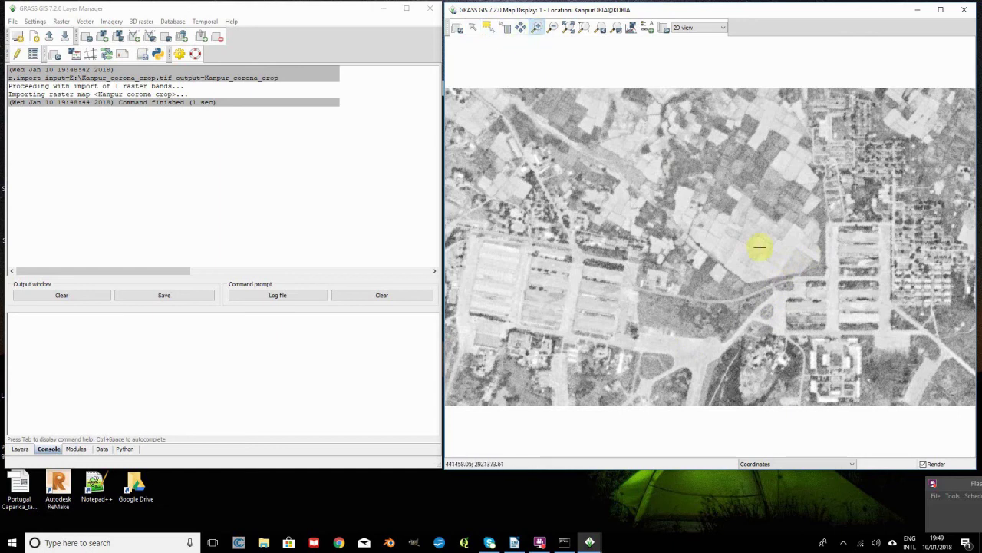
{"action": "left_click_drag", "start_coordinate": [707, 222], "coordinate": [852, 345]}
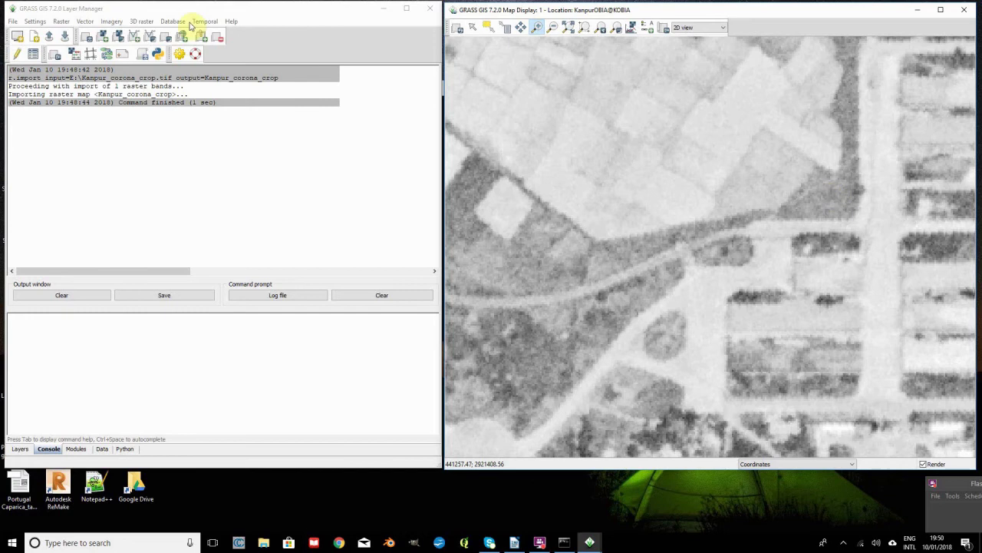
{"action": "left_click", "coordinate": [110, 21]}
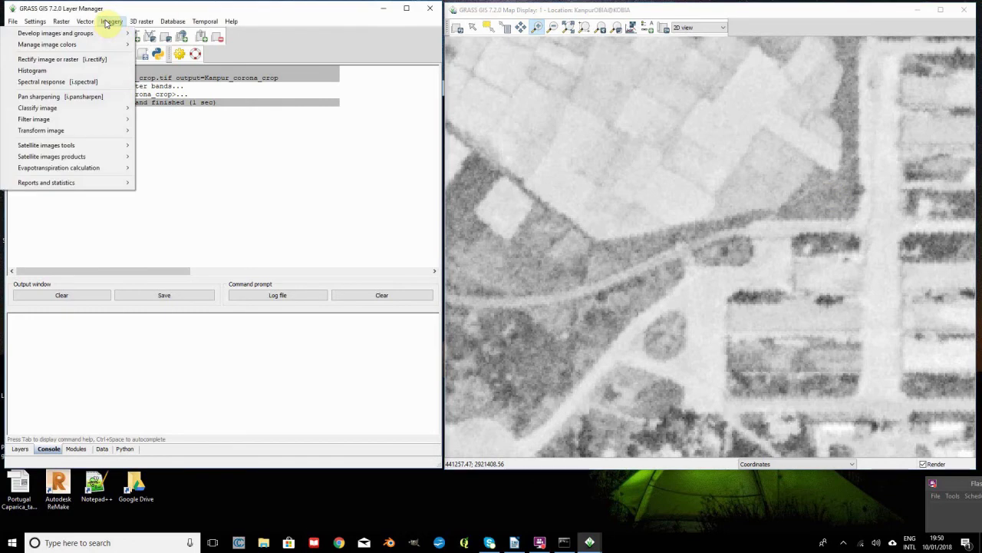
{"action": "mouse_move", "coordinate": [79, 120]}
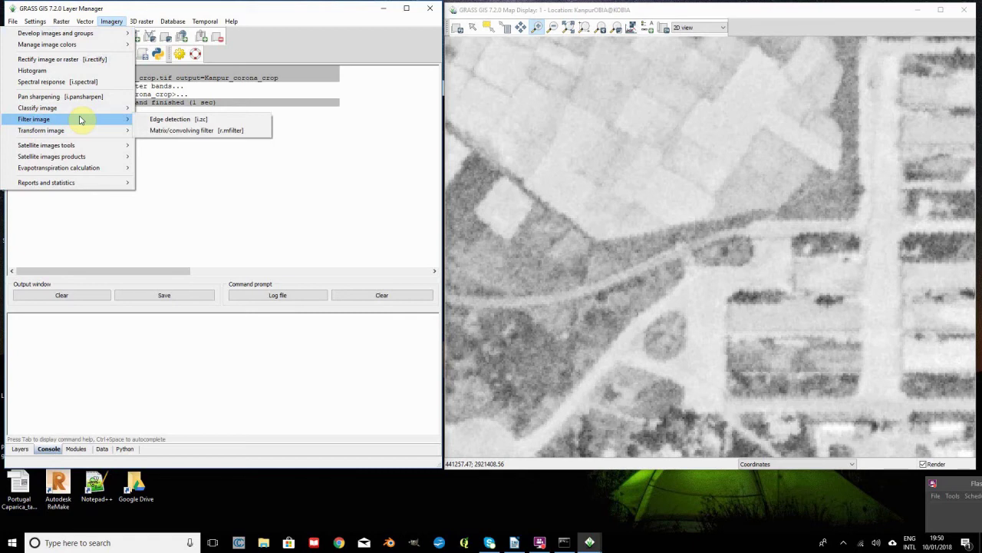
{"action": "mouse_move", "coordinate": [61, 25]}
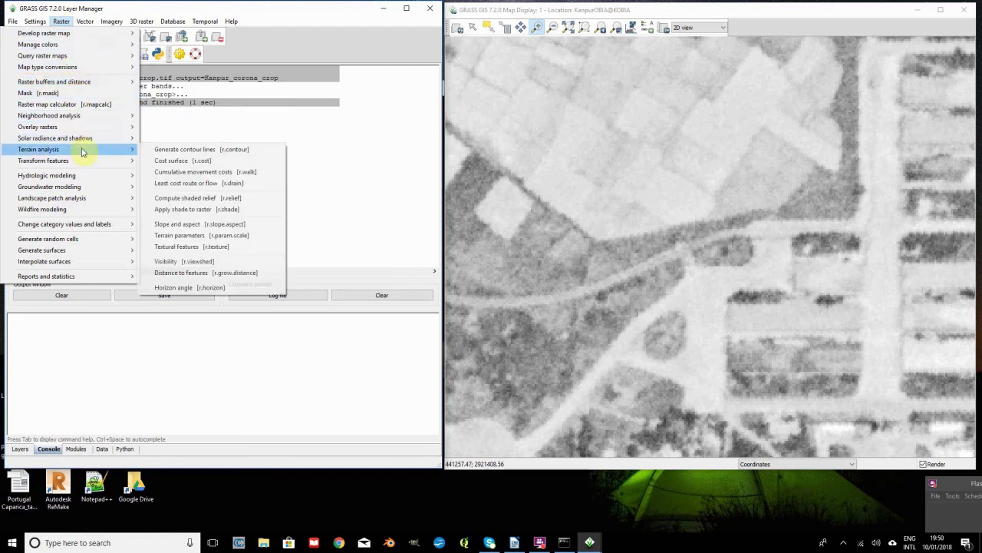
{"action": "mouse_move", "coordinate": [77, 162]}
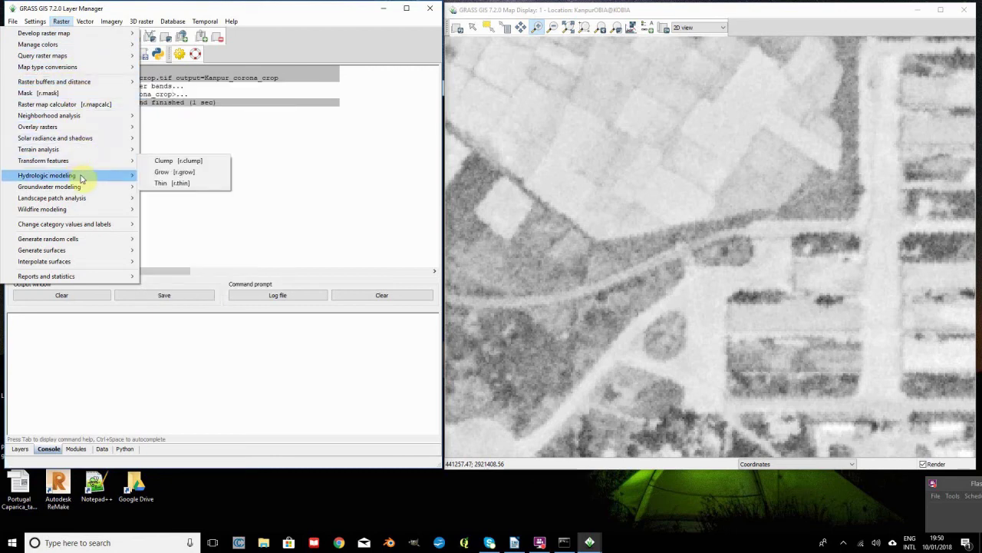
{"action": "mouse_move", "coordinate": [87, 187]}
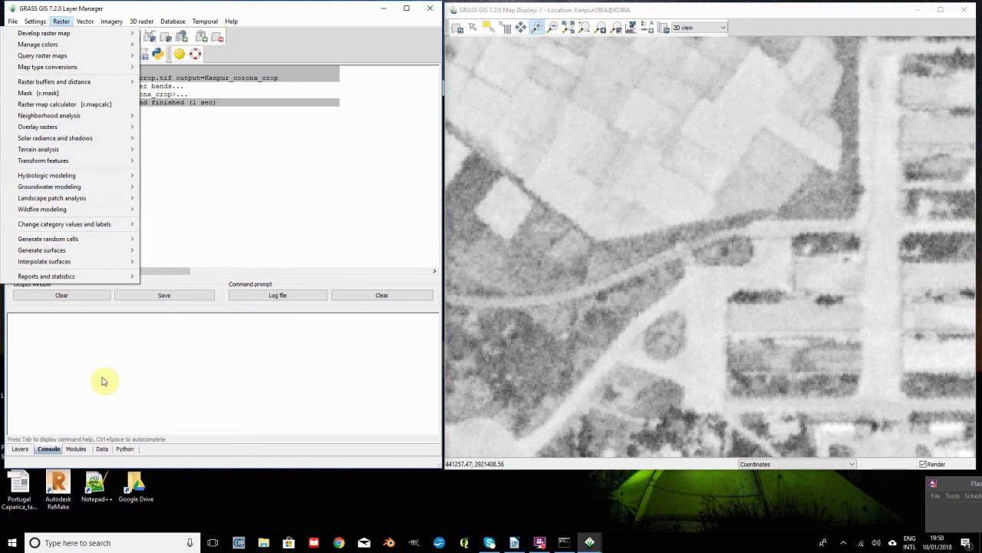
{"action": "mouse_move", "coordinate": [68, 279]}
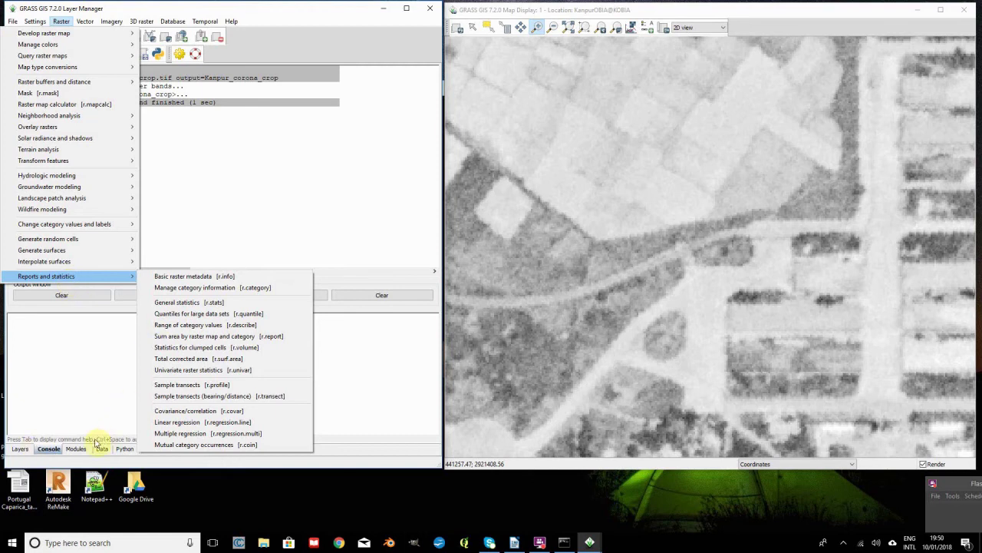
Launch the r.texture module from the command console.
{"action": "left_click", "coordinate": [46, 453]}
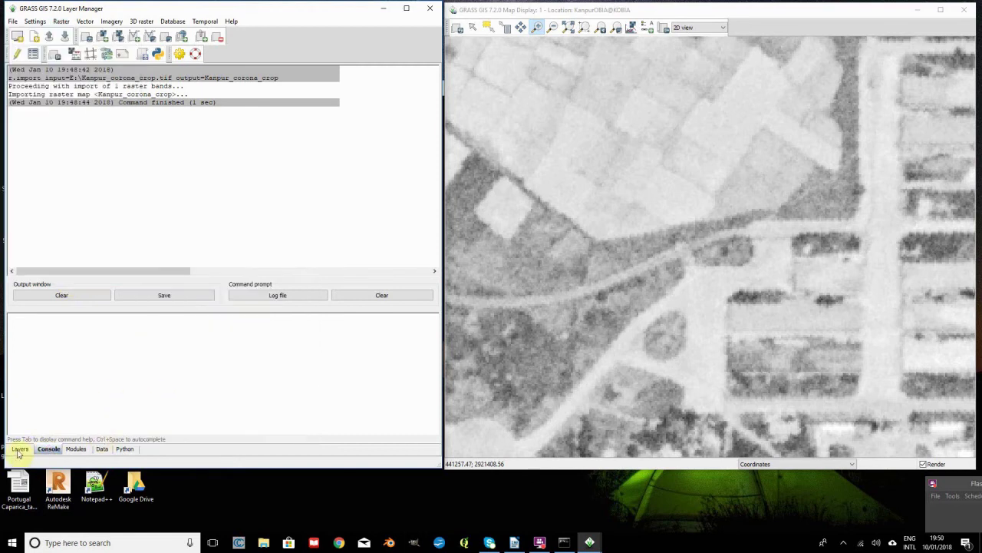
{"action": "left_click", "coordinate": [19, 449]}
{"action": "left_click", "coordinate": [44, 451]}
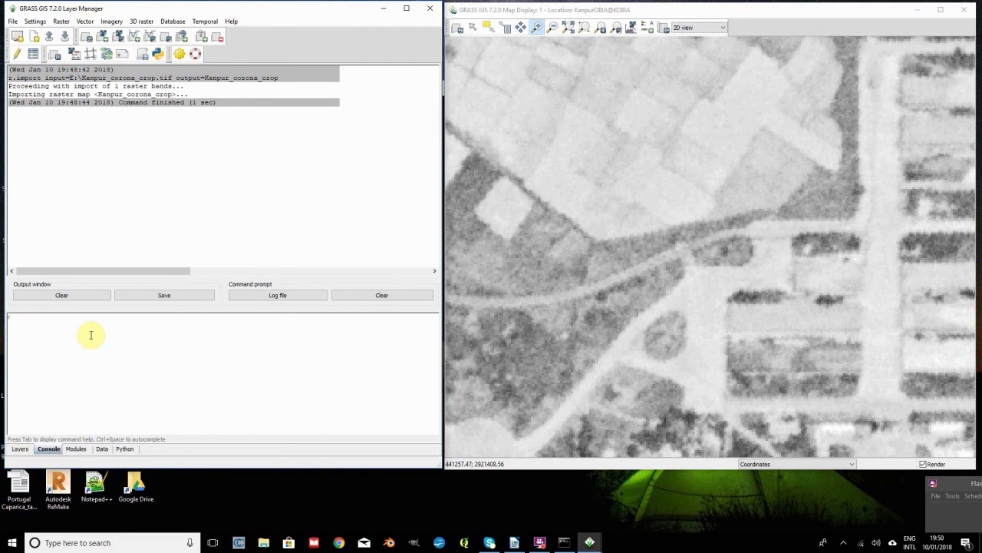
{"action": "type", "text": "r.text"}
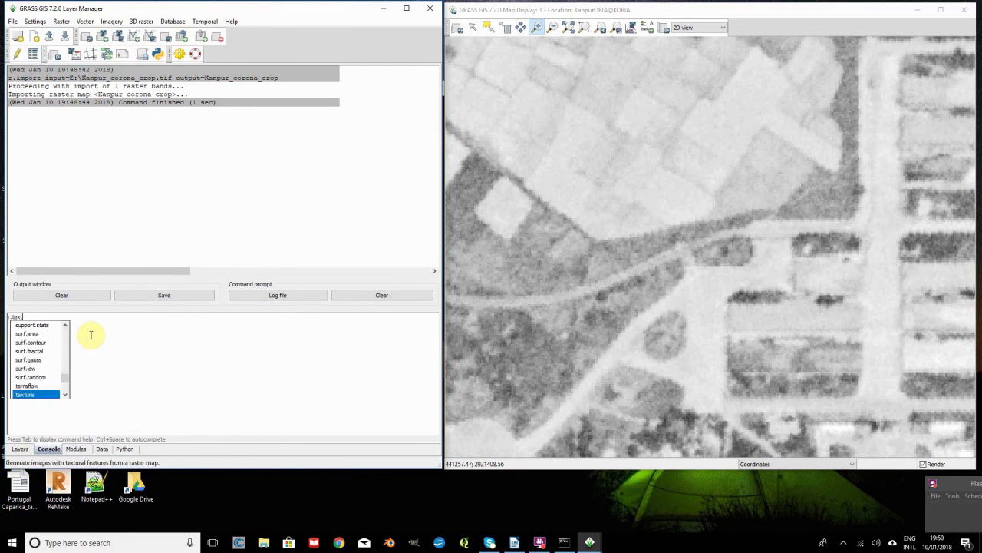
{"action": "double_click", "coordinate": [36, 396]}
{"action": "key", "text": "Return"}
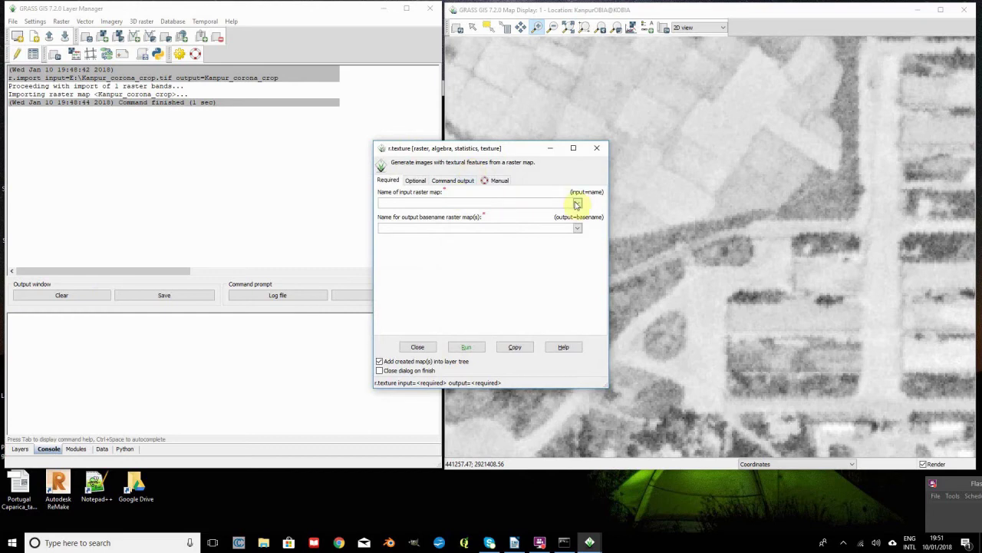
Set Kanpur_corona_crop@KOBIA as the r.texture input raster and KOBIA as the output basename.
{"action": "left_click", "coordinate": [577, 203]}
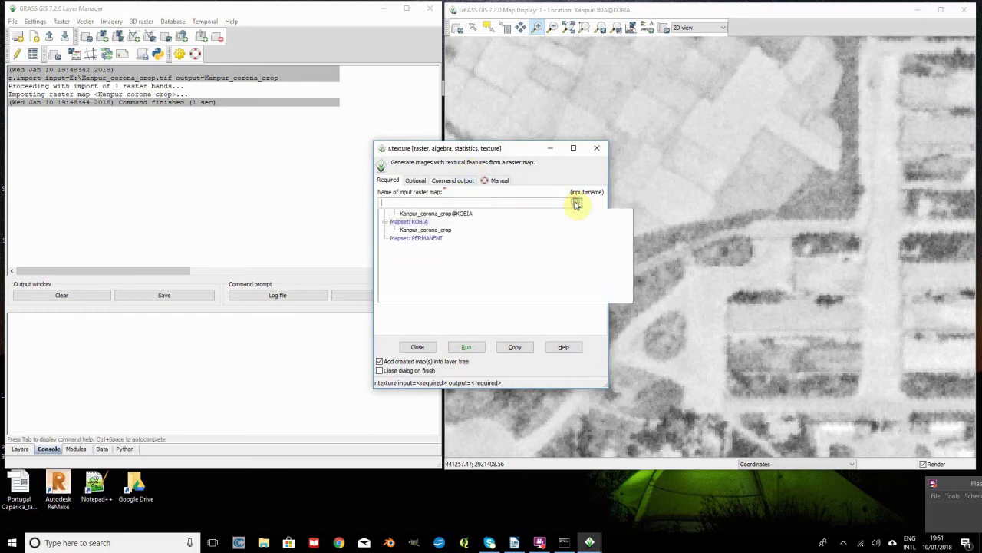
{"action": "left_click", "coordinate": [449, 239]}
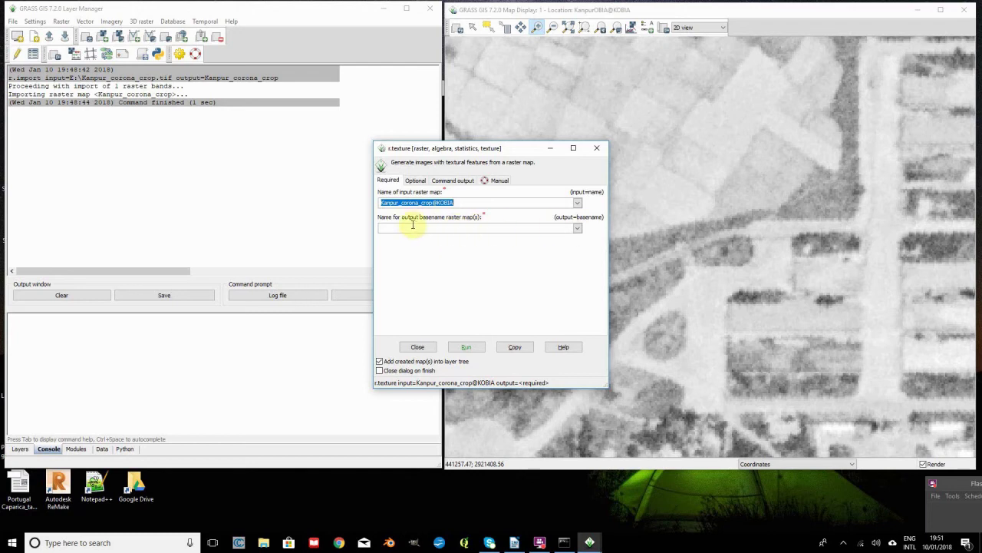
{"action": "left_click", "coordinate": [428, 227]}
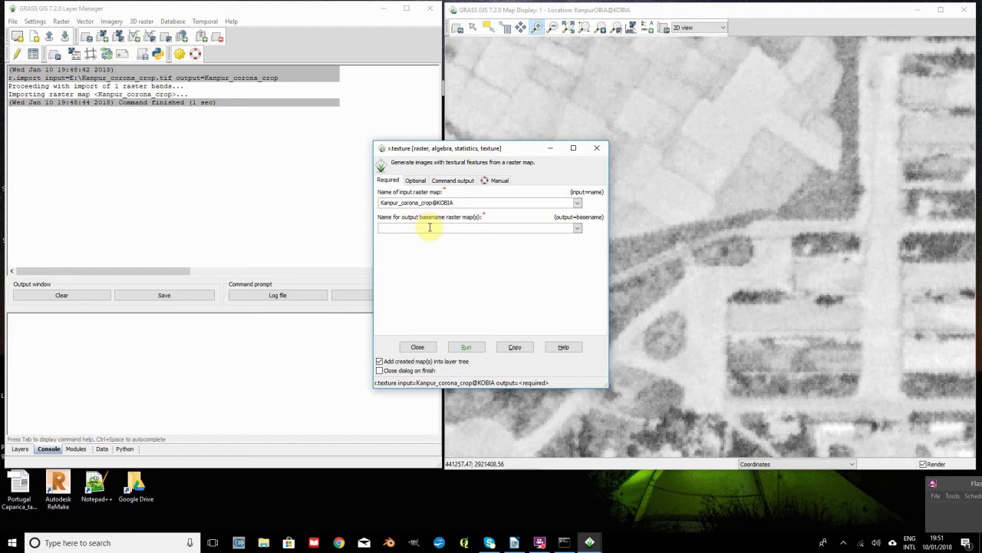
{"action": "type", "text": "KOBIA"}
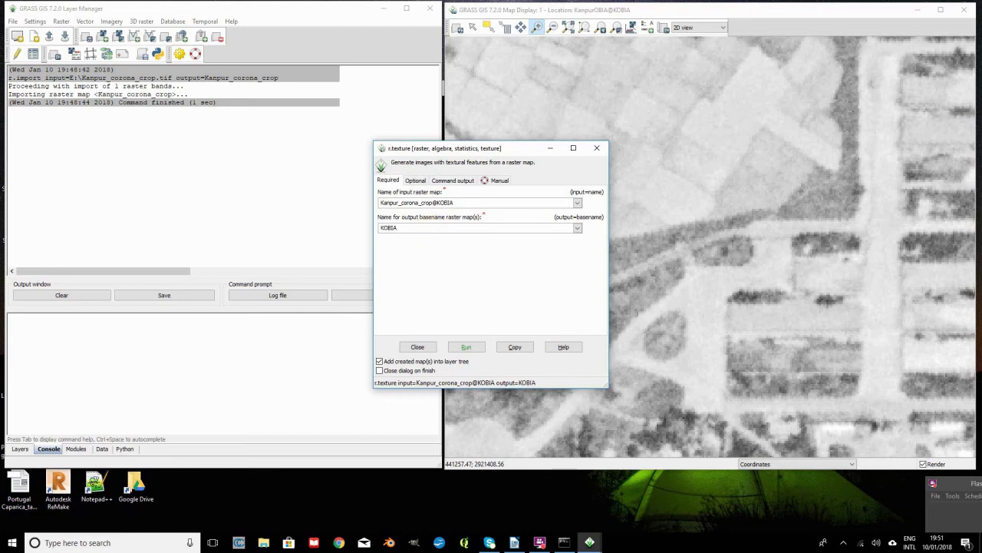
Set the moving window size to 11, enable the entr and moc1 texture measures, and run r.texture.
{"action": "left_click", "coordinate": [414, 180]}
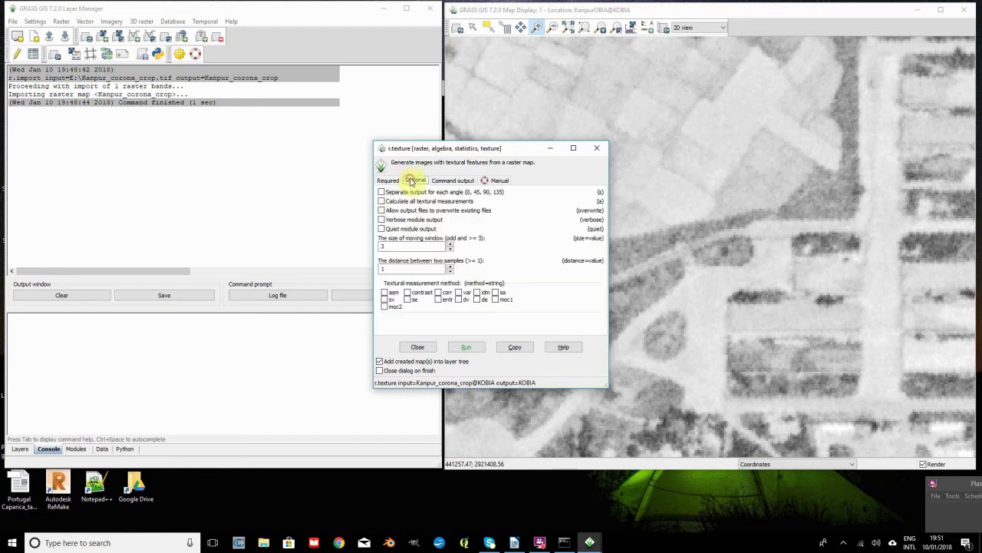
{"action": "left_click_drag", "start_coordinate": [508, 149], "coordinate": [502, 69]}
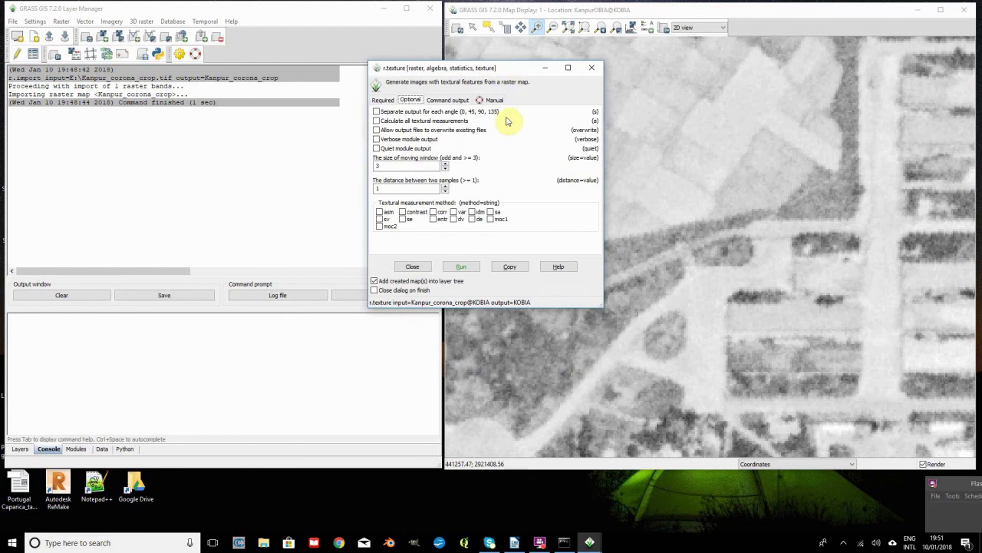
{"action": "double_click", "coordinate": [397, 166]}
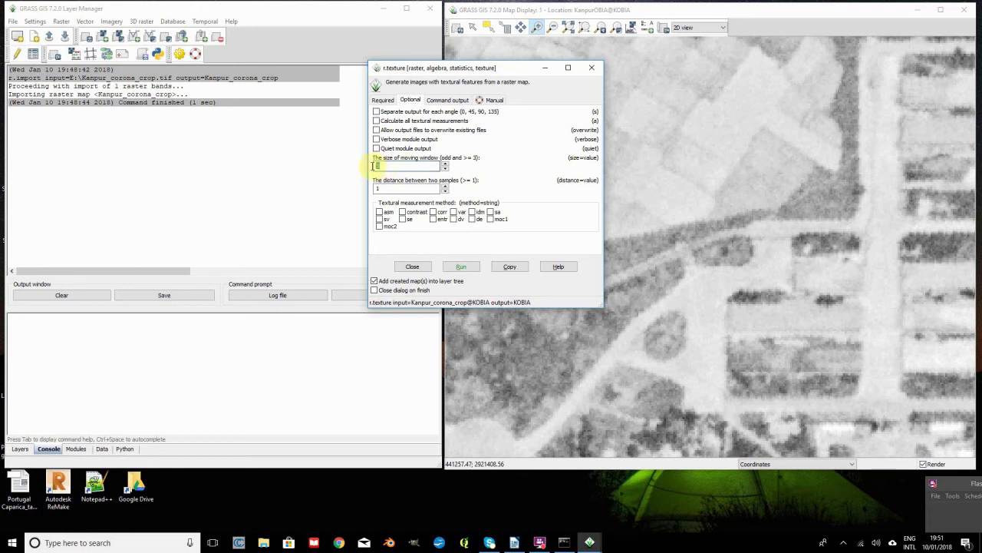
{"action": "type", "text": "11"}
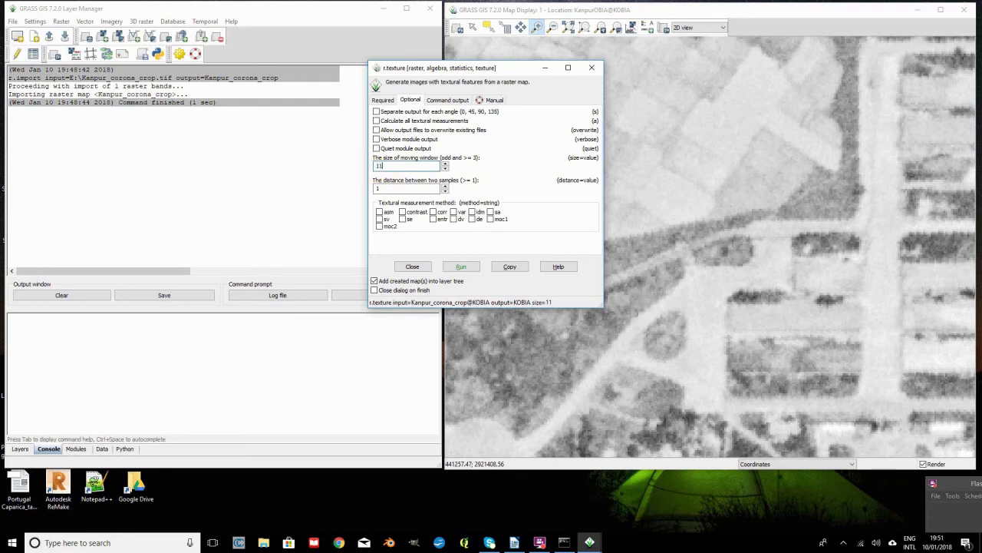
{"action": "left_click", "coordinate": [433, 220]}
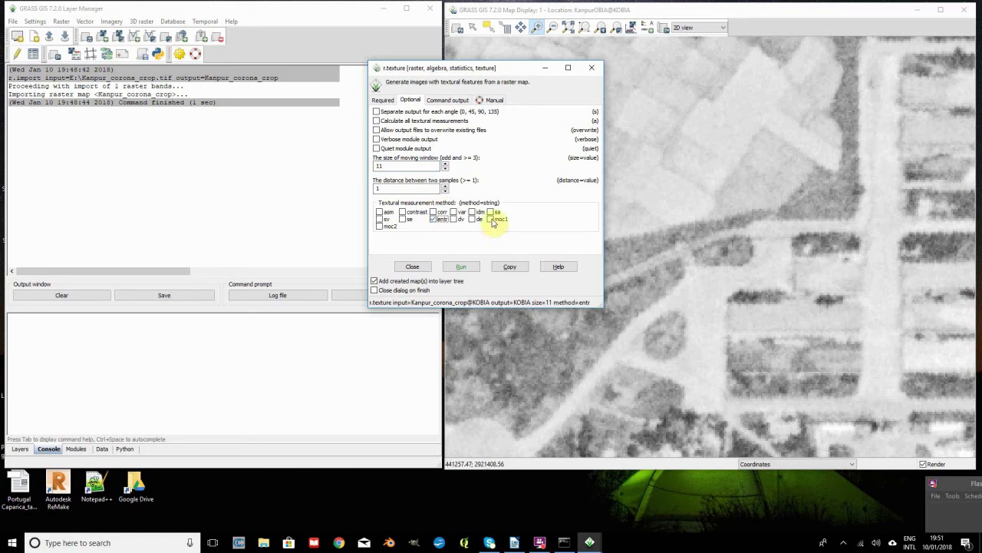
{"action": "left_click", "coordinate": [491, 220]}
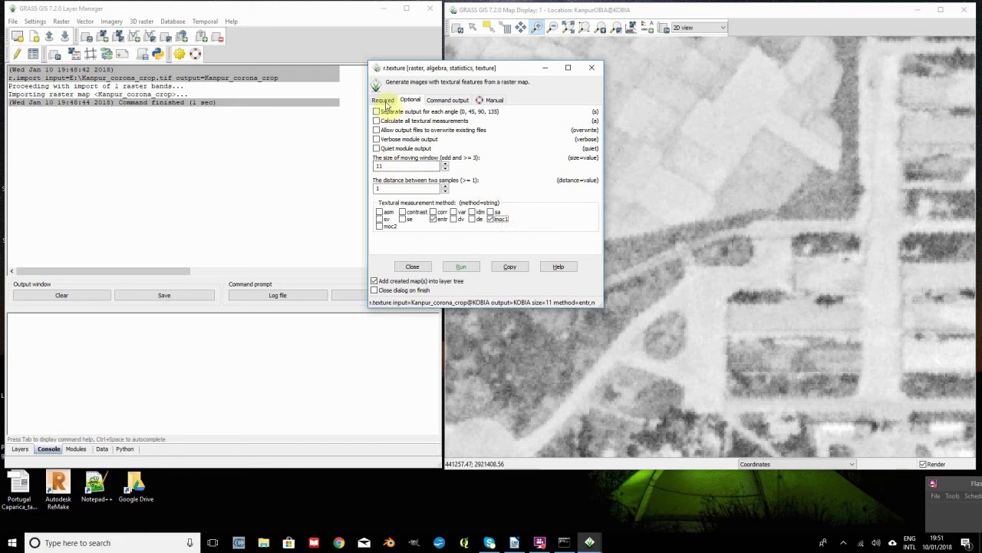
{"action": "left_click", "coordinate": [470, 268]}
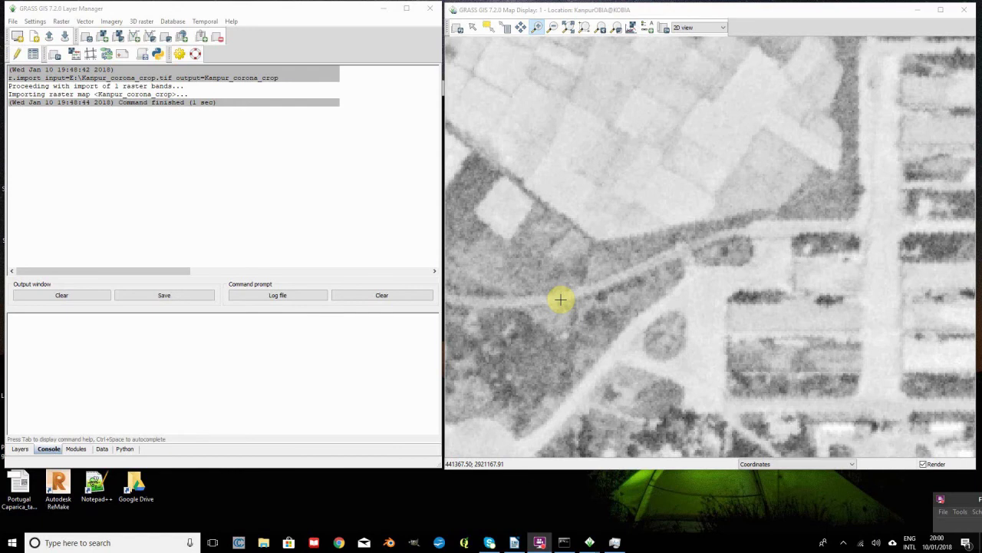
Display the entropy raster KOBIA_Entr@KOBIA with d.rast and show its full extent.
{"action": "left_click", "coordinate": [102, 325]}
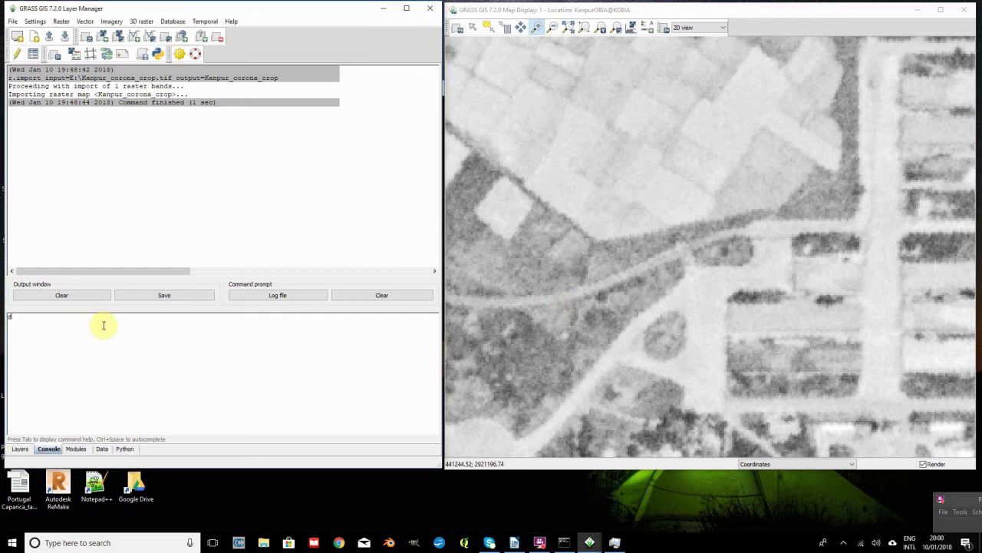
{"action": "type", "text": "d.rast"}
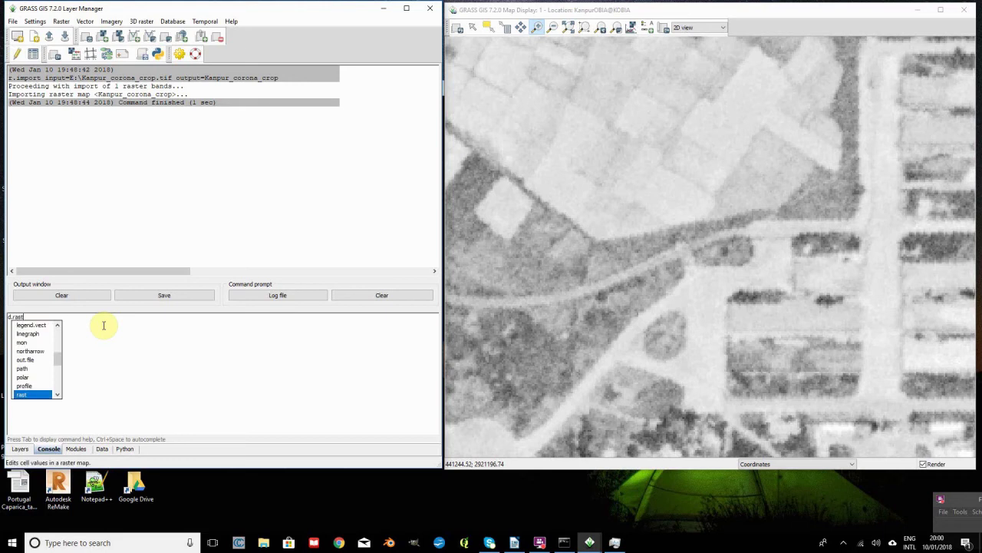
{"action": "key", "text": "Return"}
{"action": "key", "text": "Return"}
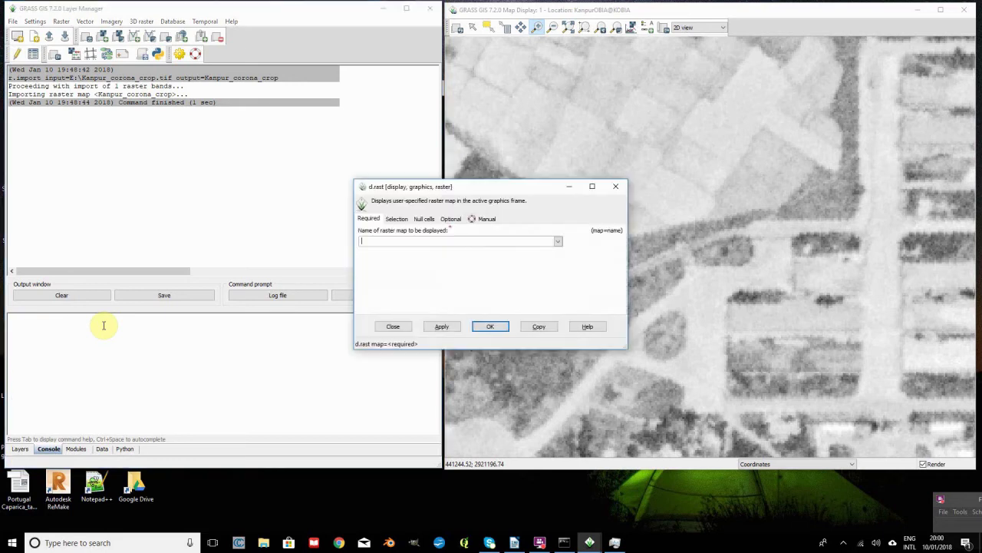
{"action": "left_click", "coordinate": [558, 241]}
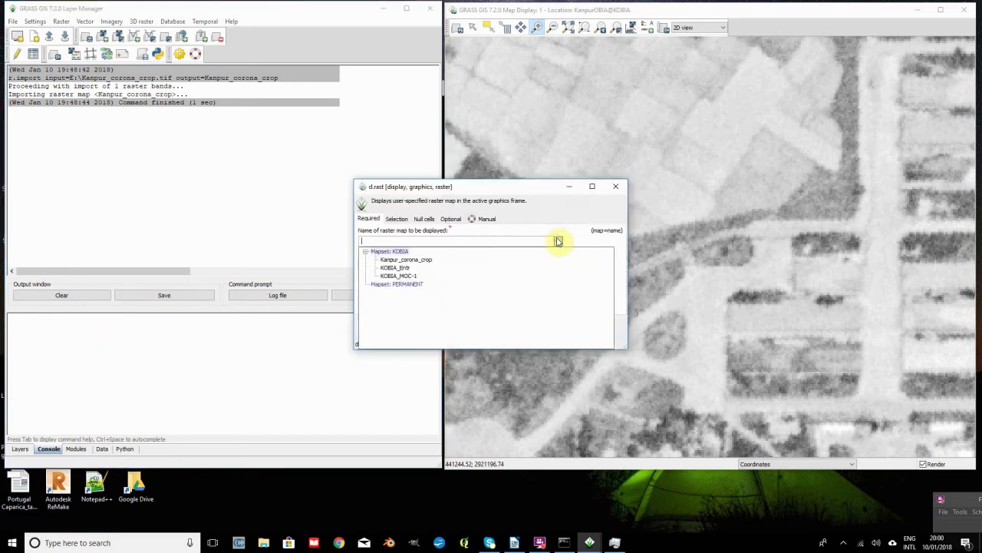
{"action": "left_click", "coordinate": [401, 267]}
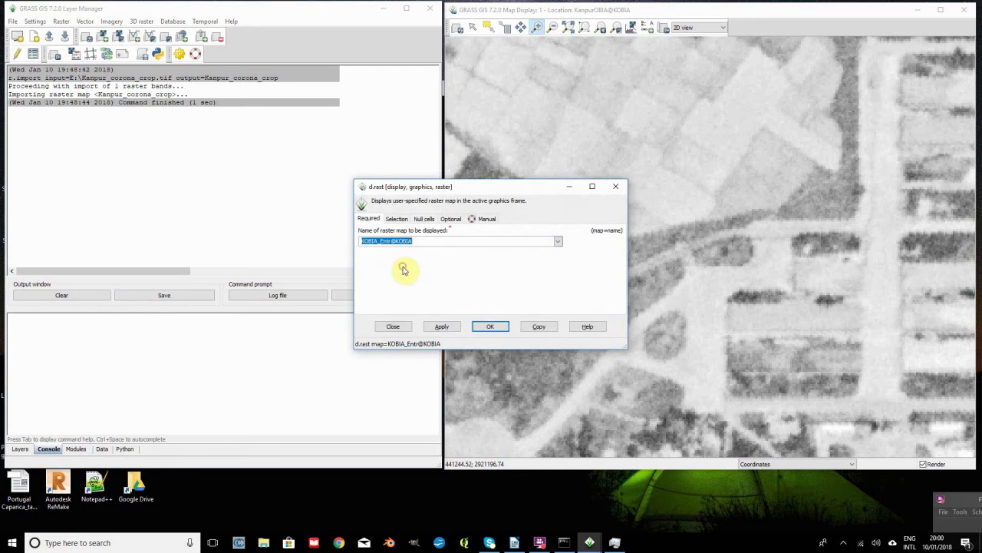
{"action": "left_click", "coordinate": [480, 326]}
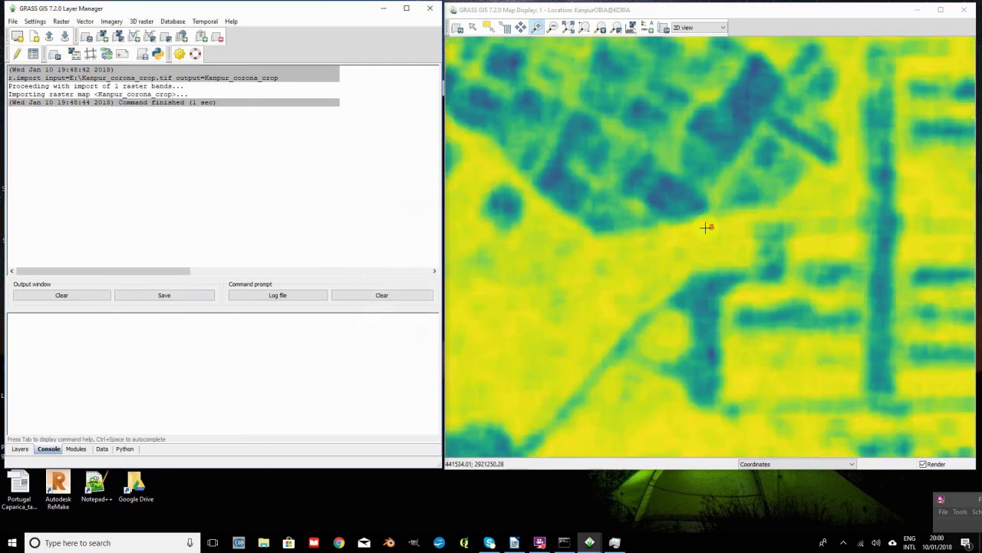
{"action": "left_click", "coordinate": [599, 28]}
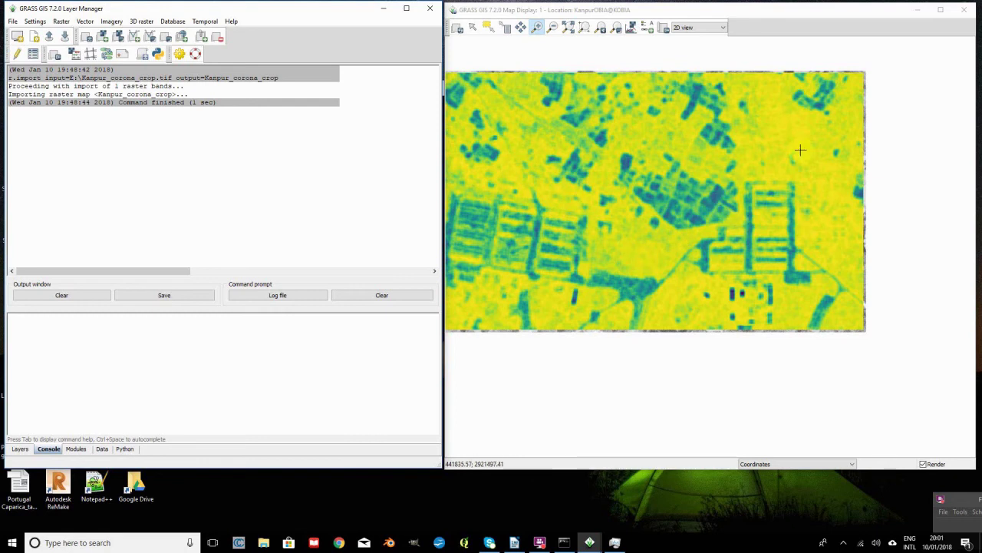
Display the KOBIA_MOC-1@KOBIA texture raster with d.rast and inspect it up close and at full extent.
{"action": "left_click", "coordinate": [154, 325]}
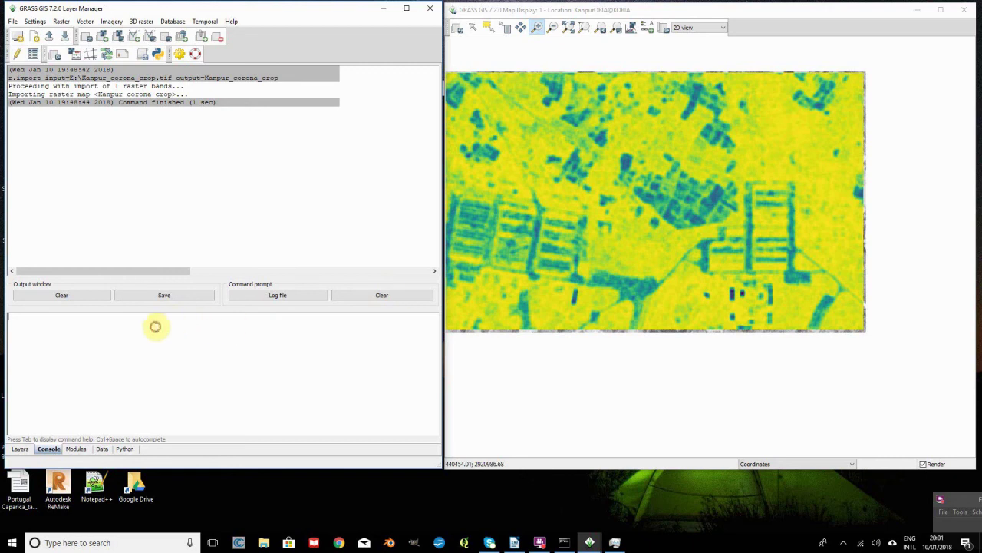
{"action": "type", "text": "d.rast"}
{"action": "key", "text": "Return"}
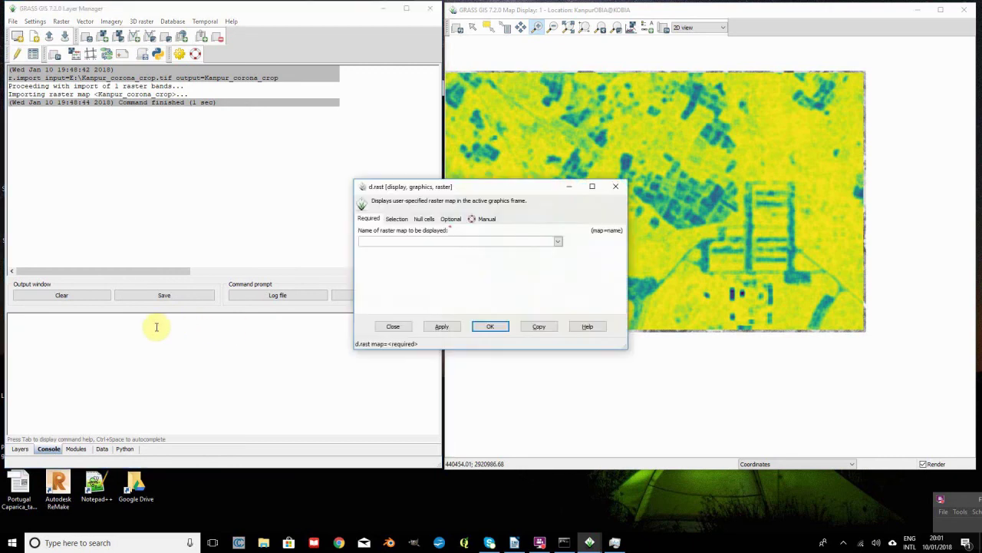
{"action": "left_click", "coordinate": [557, 241]}
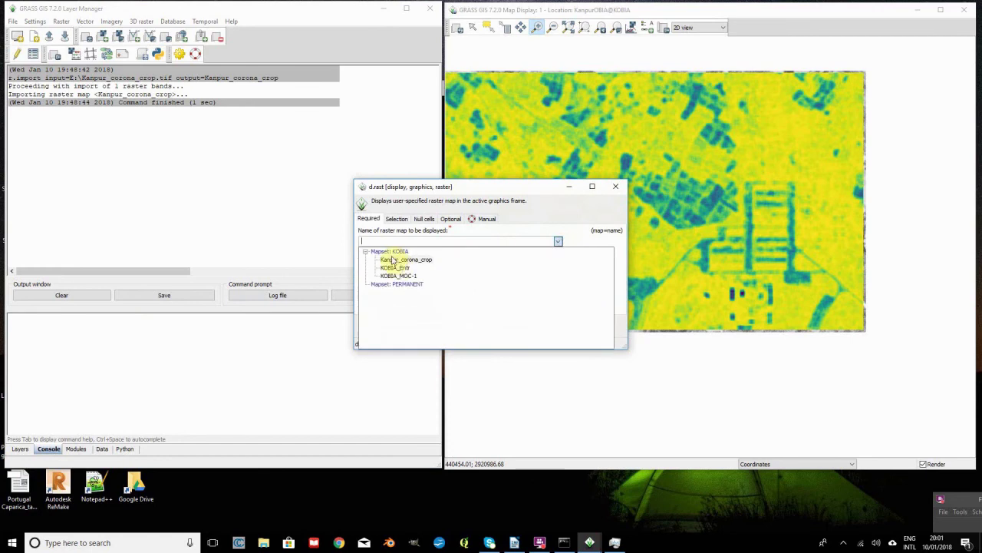
{"action": "left_click", "coordinate": [406, 275]}
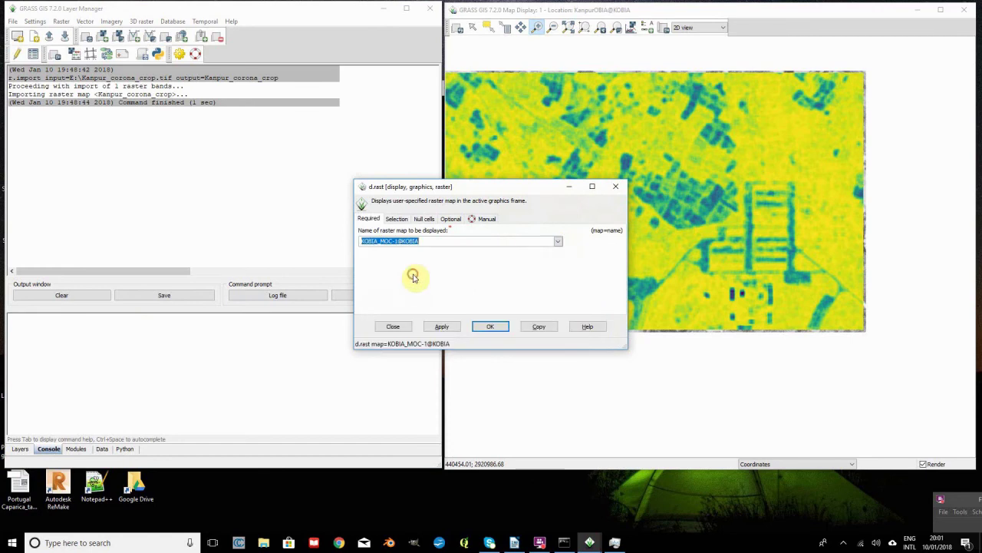
{"action": "left_click", "coordinate": [491, 326]}
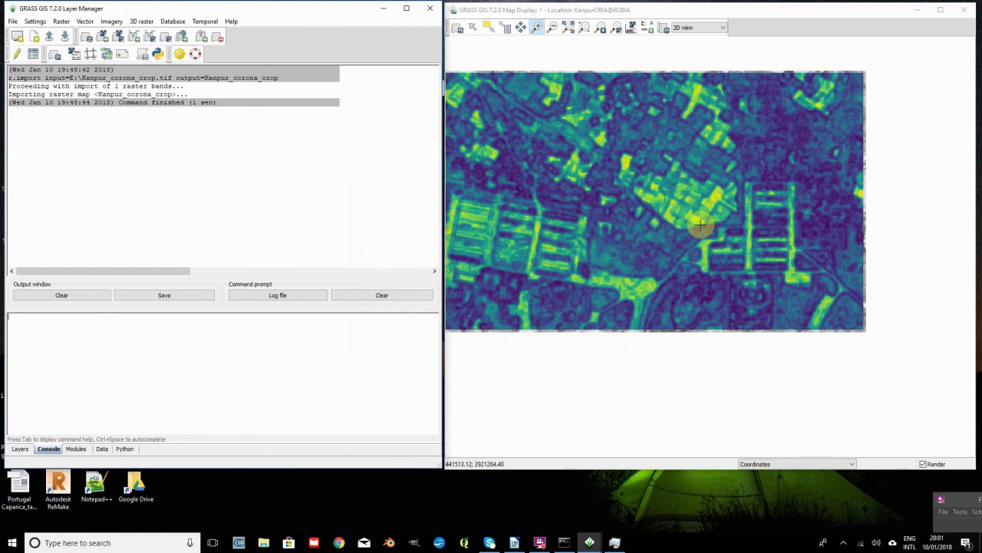
{"action": "left_click", "coordinate": [700, 224]}
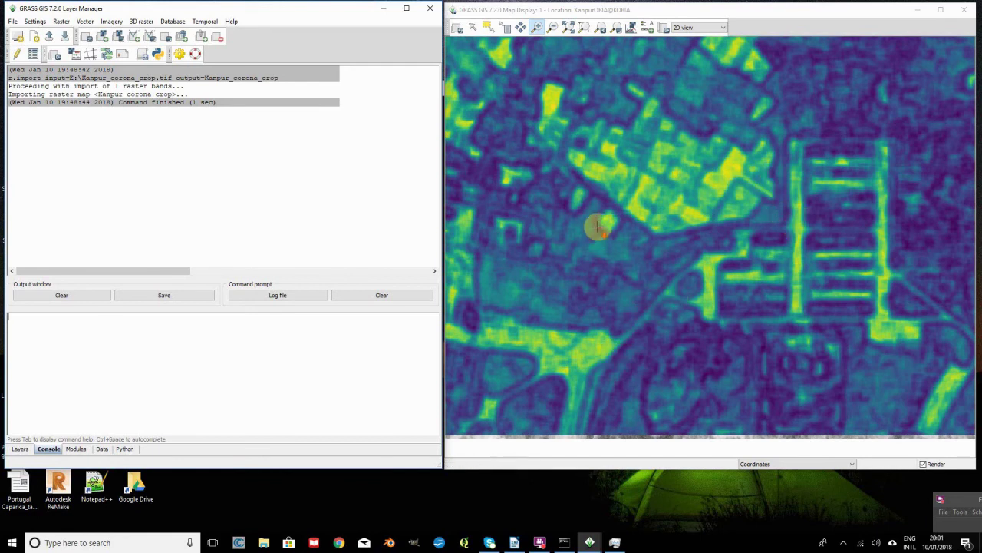
{"action": "scroll", "coordinate": [620, 226], "scroll_direction": "down", "scroll_amount": 3}
{"action": "scroll", "coordinate": [621, 226], "scroll_direction": "down", "scroll_amount": 2}
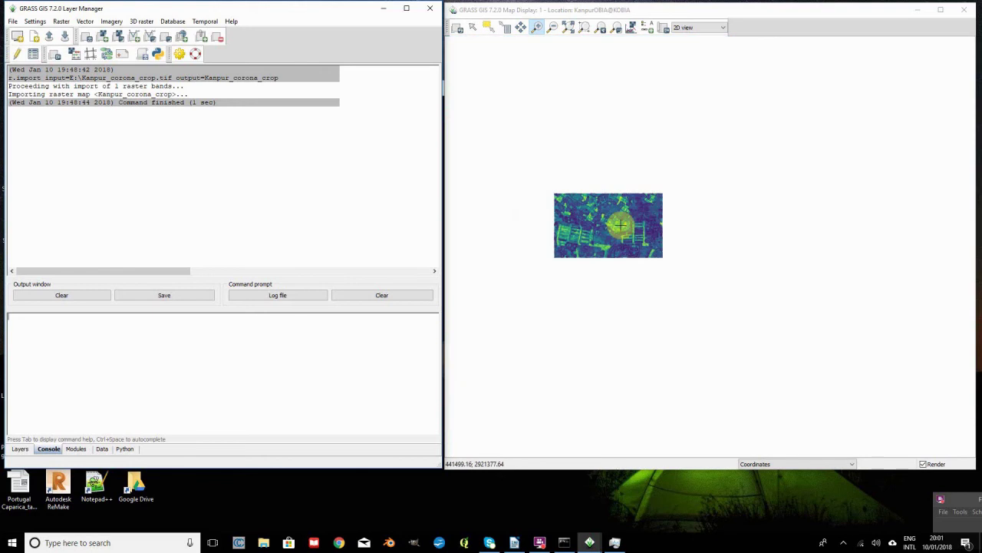
{"action": "scroll", "coordinate": [614, 224], "scroll_direction": "up", "scroll_amount": 2}
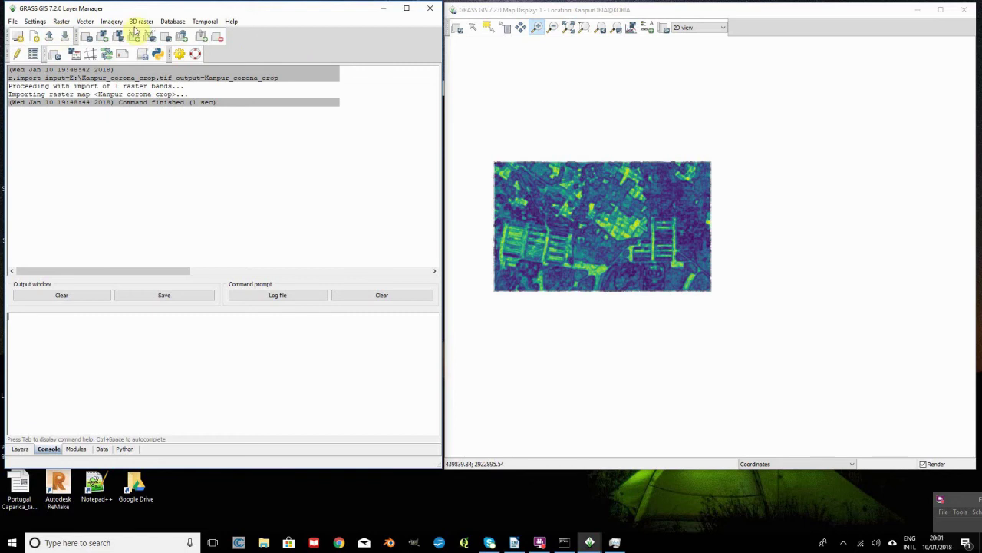
Create an imagery group named Kgroup and add the KOBIA_Entr and KOBIA_MOC-1 rasters to it.
{"action": "left_click", "coordinate": [112, 22]}
{"action": "mouse_move", "coordinate": [110, 34]}
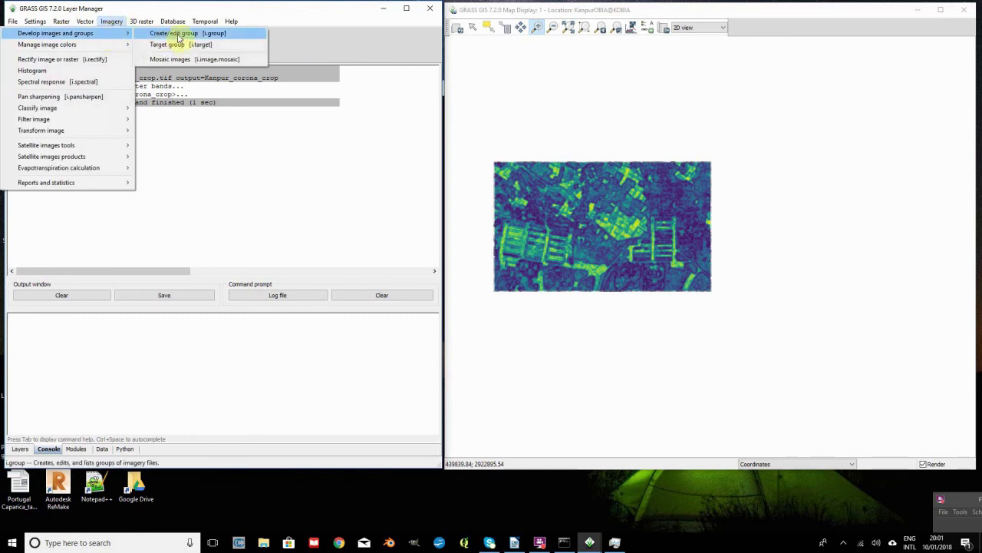
{"action": "left_click", "coordinate": [179, 35]}
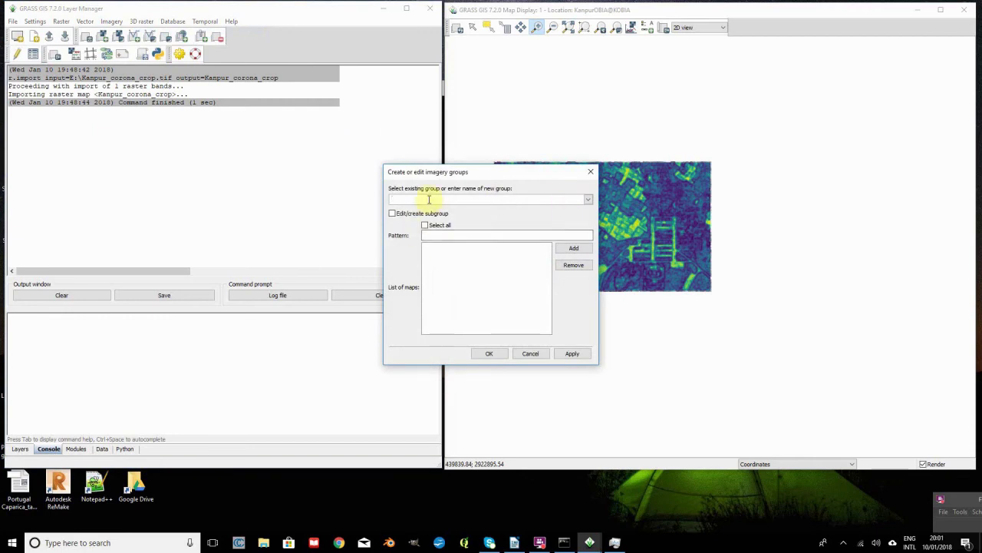
{"action": "type", "text": "Kgroup"}
{"action": "left_click", "coordinate": [576, 250]}
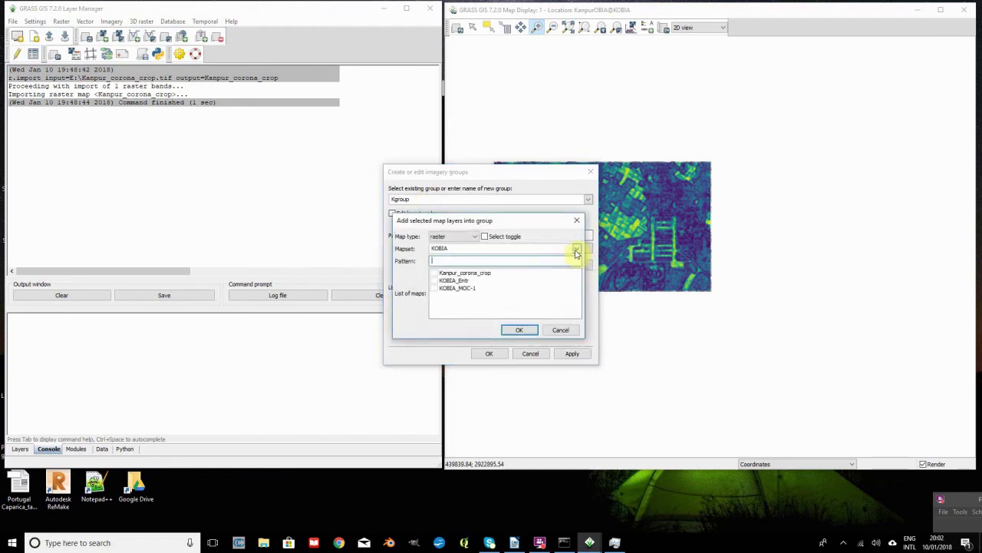
{"action": "left_click", "coordinate": [434, 273]}
{"action": "left_click", "coordinate": [434, 280]}
{"action": "left_click", "coordinate": [434, 288]}
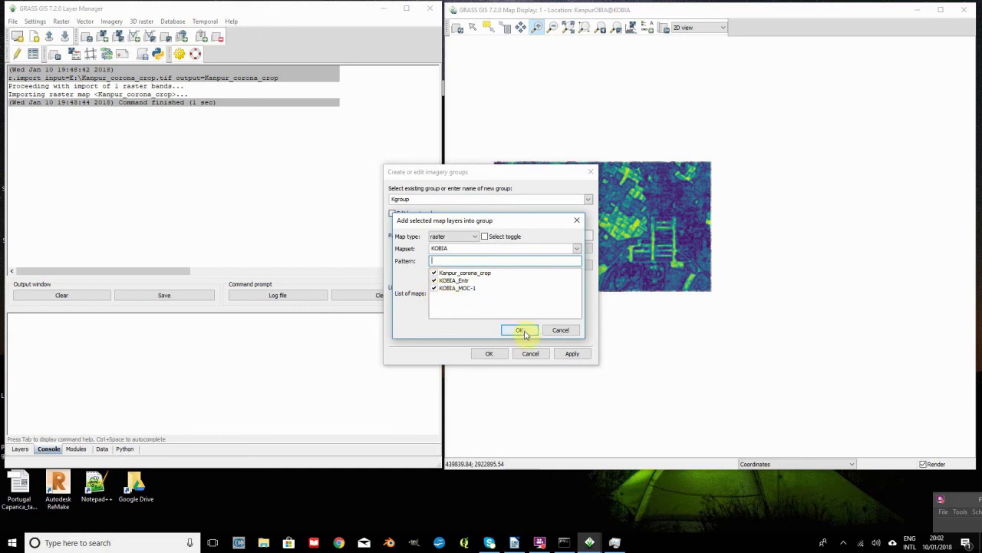
{"action": "left_click", "coordinate": [433, 272]}
{"action": "left_click", "coordinate": [519, 330]}
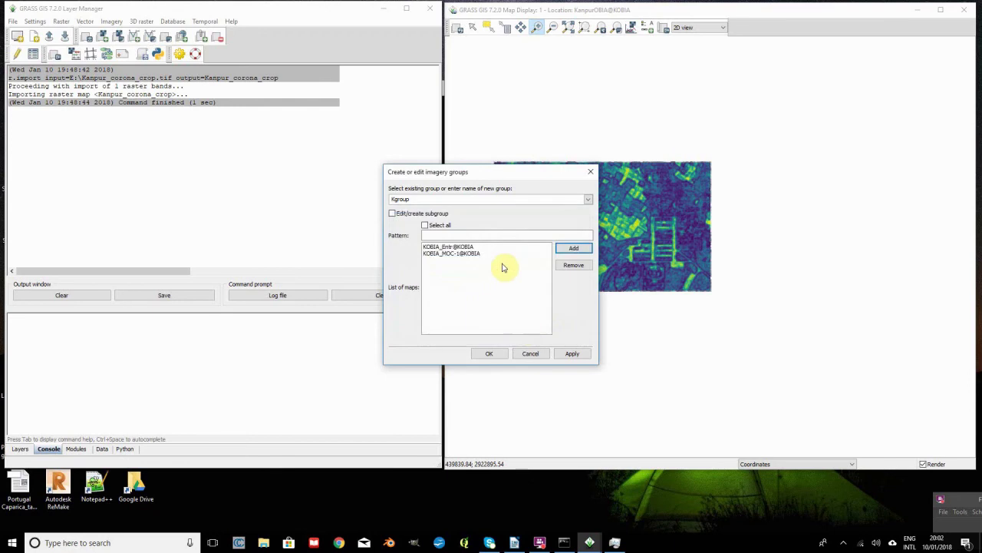
Apply the group changes and create a subgroup also named Kgroup containing both texture rasters.
{"action": "left_click", "coordinate": [392, 215]}
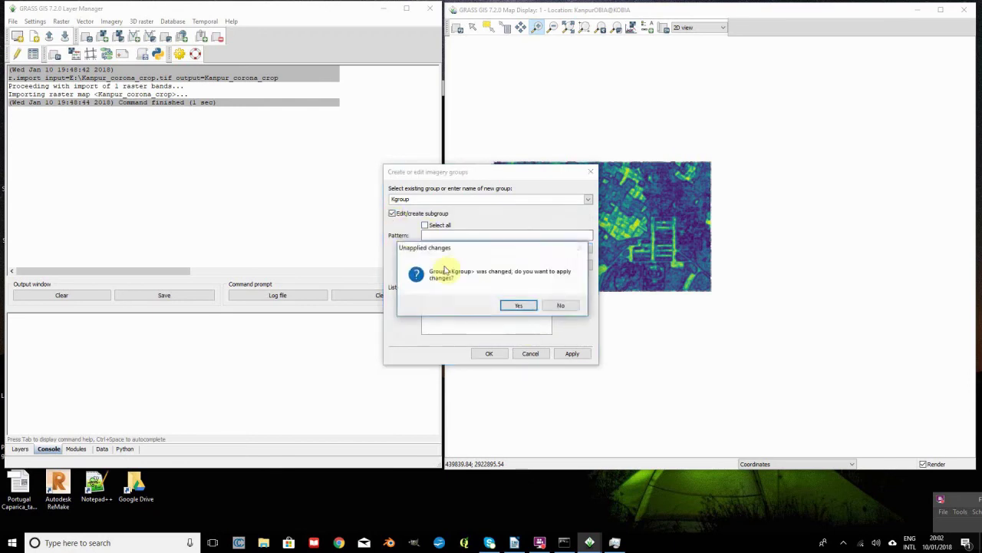
{"action": "left_click", "coordinate": [514, 305]}
{"action": "left_click", "coordinate": [514, 305]}
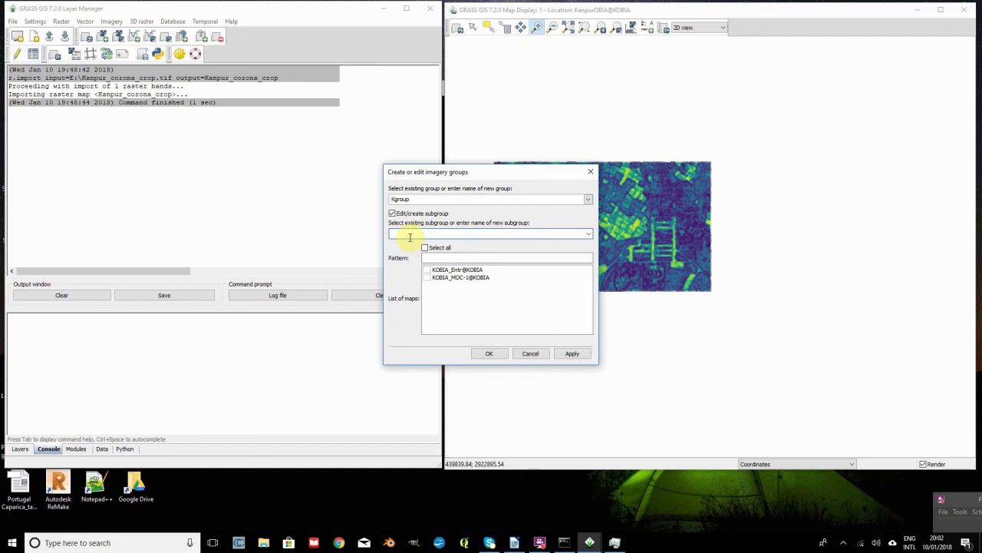
{"action": "type", "text": "Kgroup"}
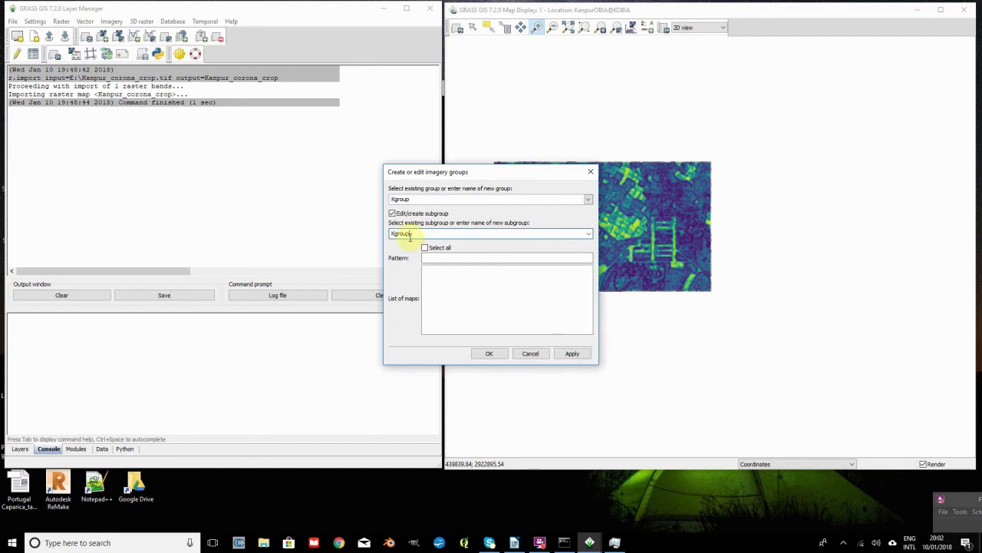
{"action": "left_click", "coordinate": [426, 248]}
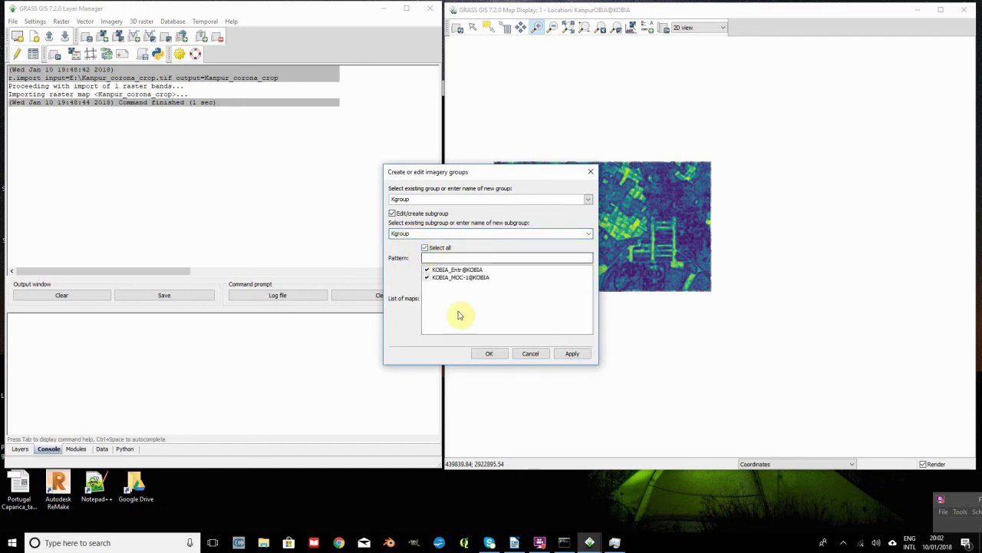
{"action": "left_click", "coordinate": [571, 354]}
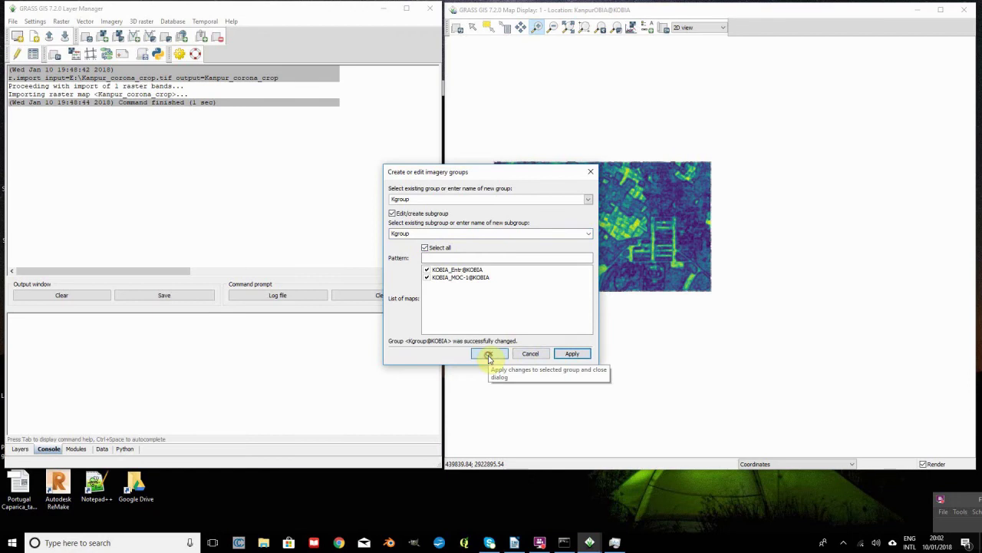
{"action": "left_click", "coordinate": [488, 354]}
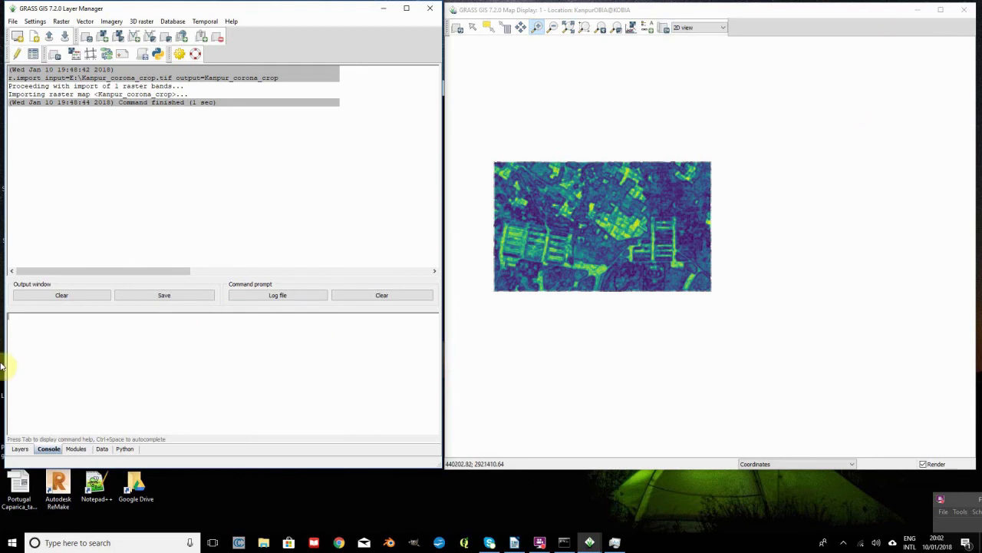
Display the Kanpur_corona_crop raster with d.rast and view its fields and buildings up close.
{"action": "left_click", "coordinate": [89, 331]}
{"action": "type", "text": "d.rast"}
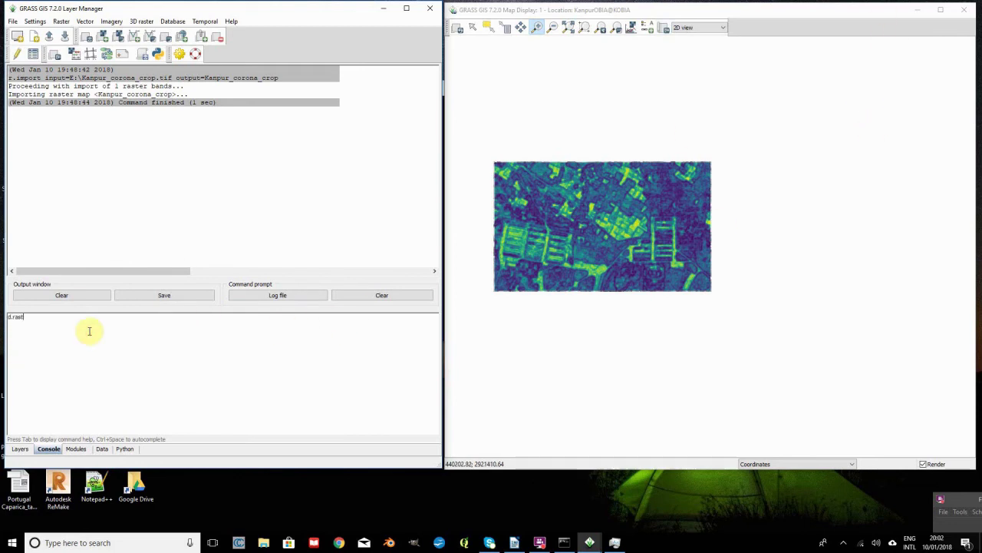
{"action": "key", "text": "Return"}
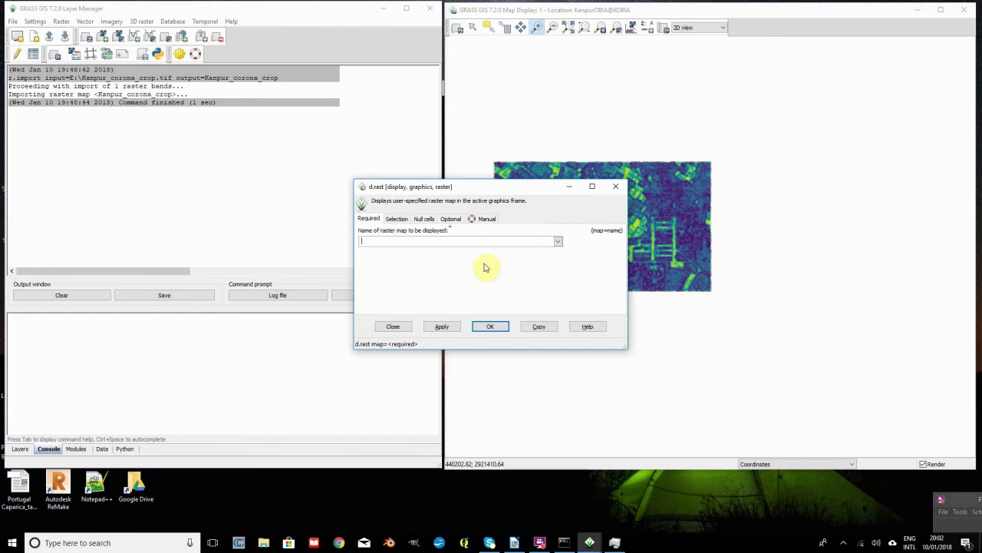
{"action": "left_click", "coordinate": [558, 241]}
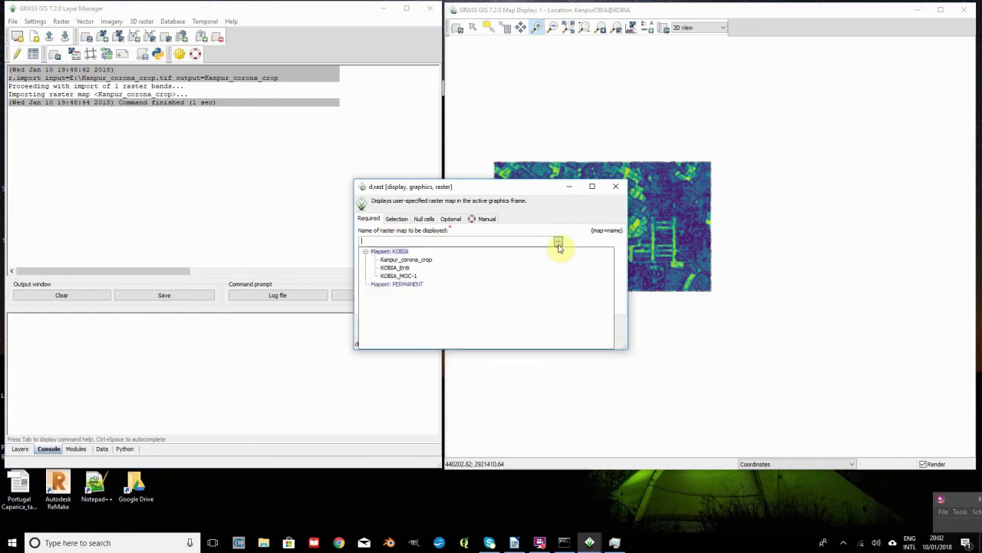
{"action": "left_click", "coordinate": [420, 260]}
{"action": "left_click", "coordinate": [488, 330]}
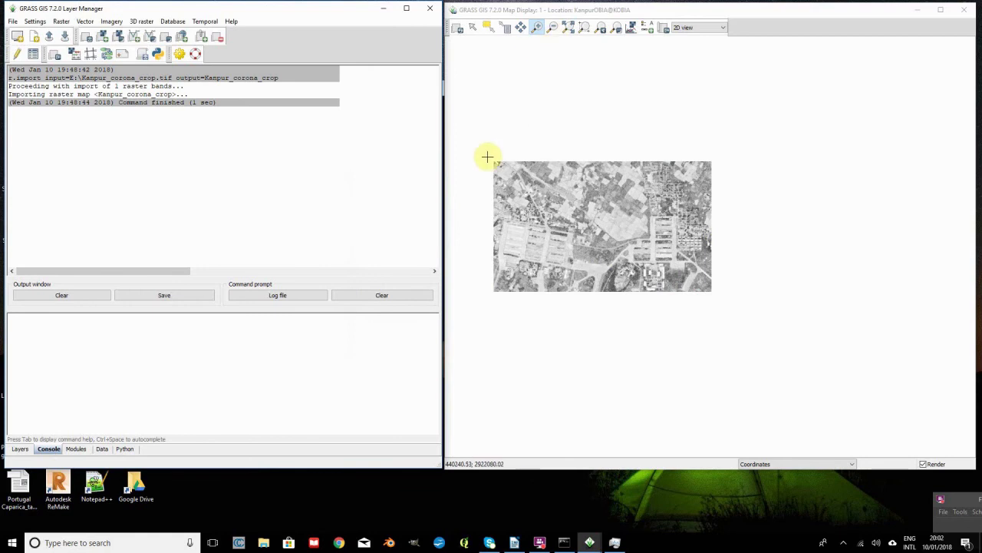
{"action": "left_click_drag", "start_coordinate": [493, 161], "coordinate": [518, 164]}
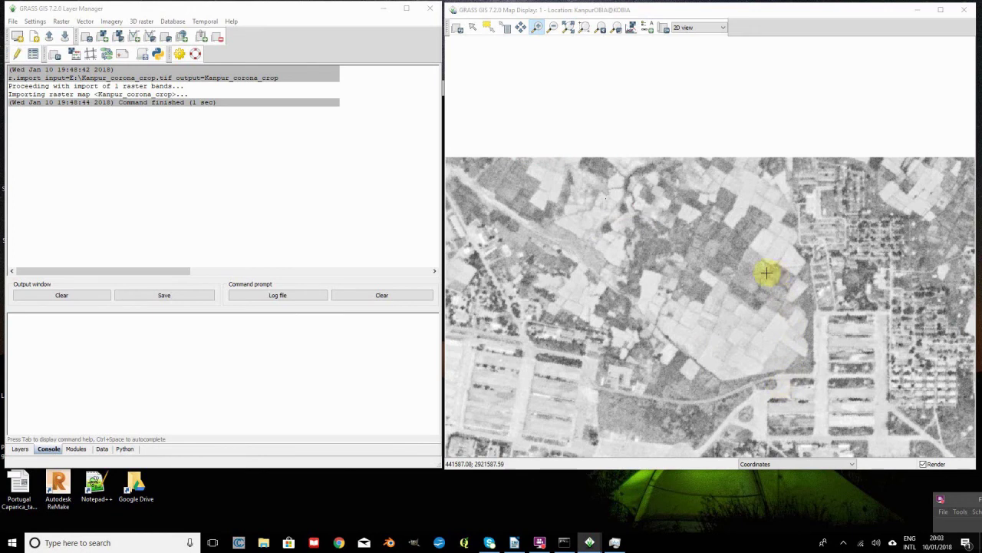
{"action": "left_click", "coordinate": [43, 321]}
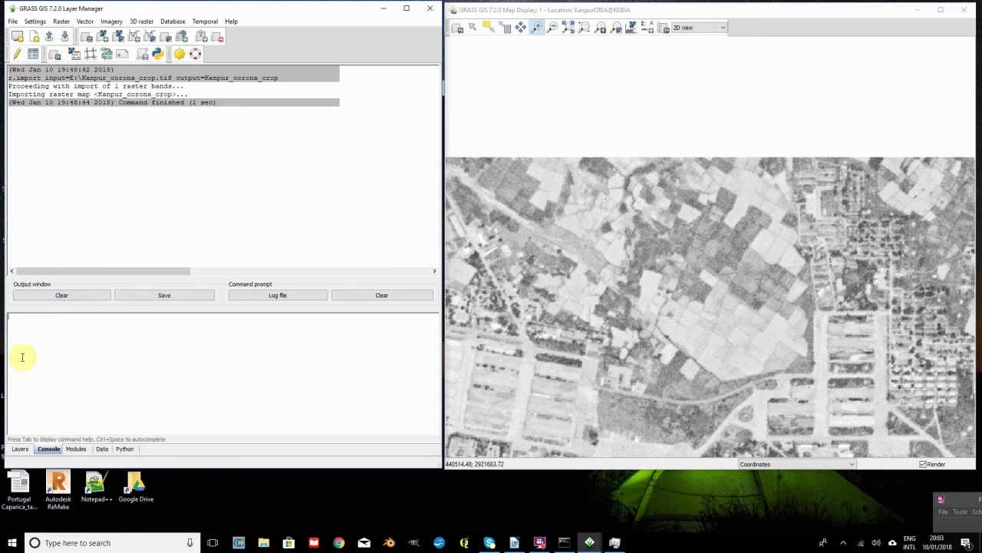
{"action": "left_click", "coordinate": [24, 346]}
{"action": "type", "text": "i.segment"}
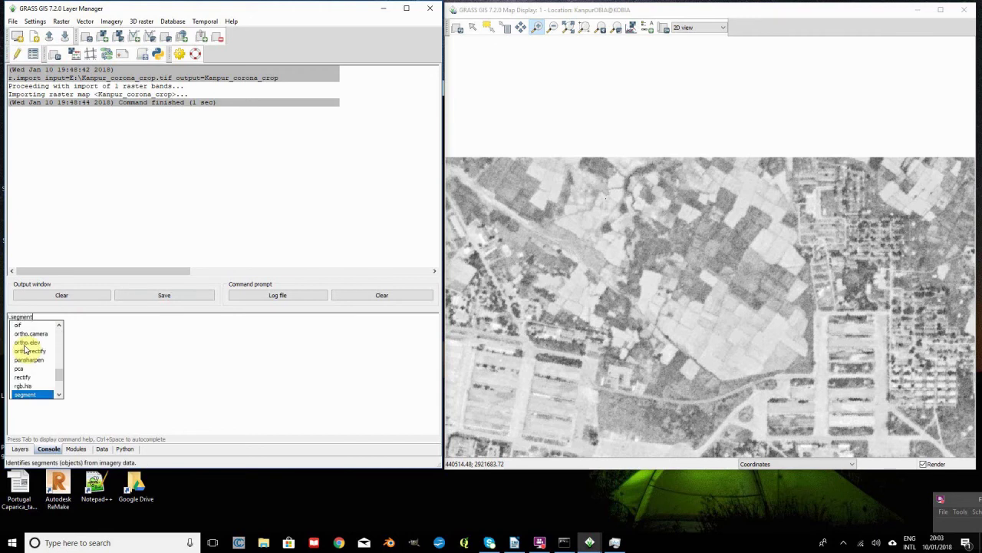
{"action": "left_click", "coordinate": [24, 395]}
{"action": "key", "text": "Return"}
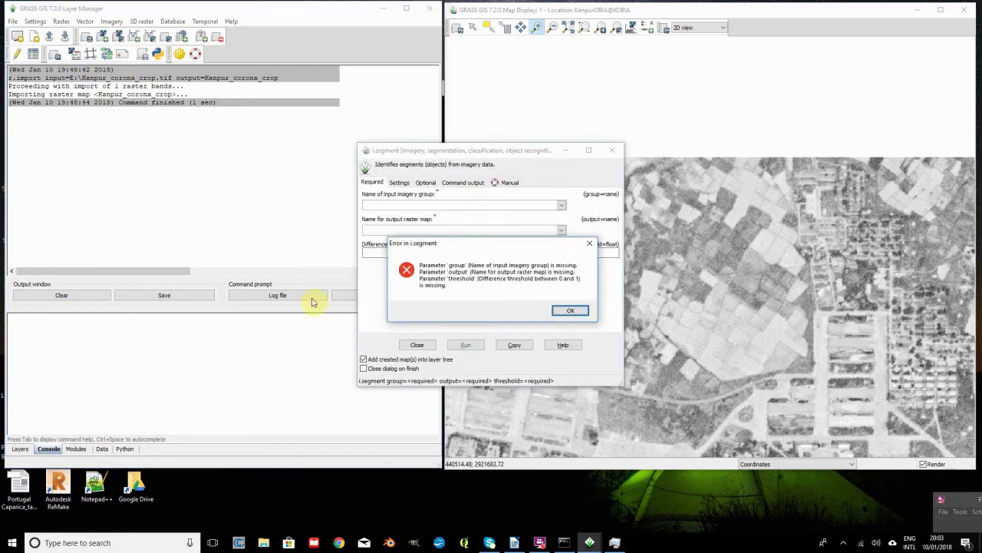
{"action": "left_click", "coordinate": [570, 310]}
{"action": "left_click", "coordinate": [375, 203]}
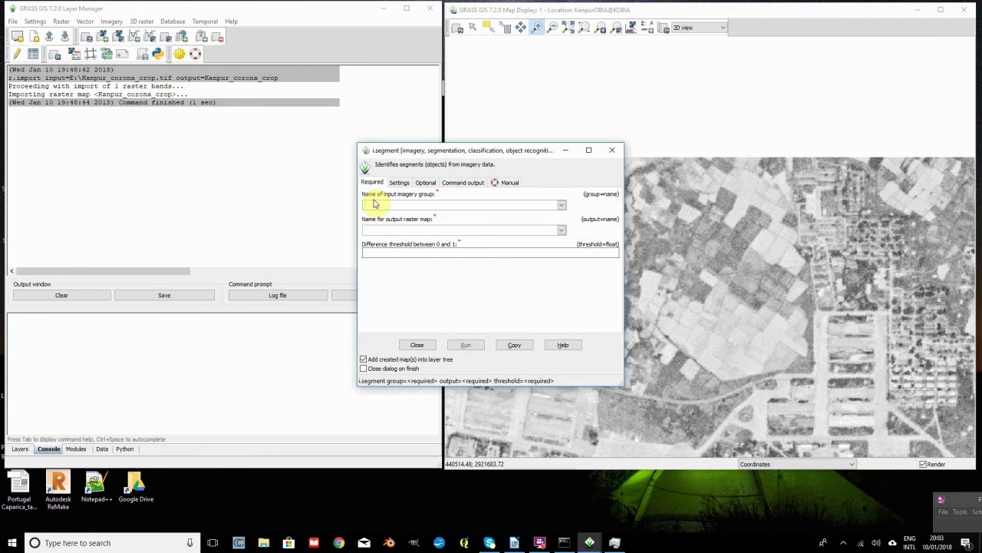
{"action": "left_click", "coordinate": [562, 205]}
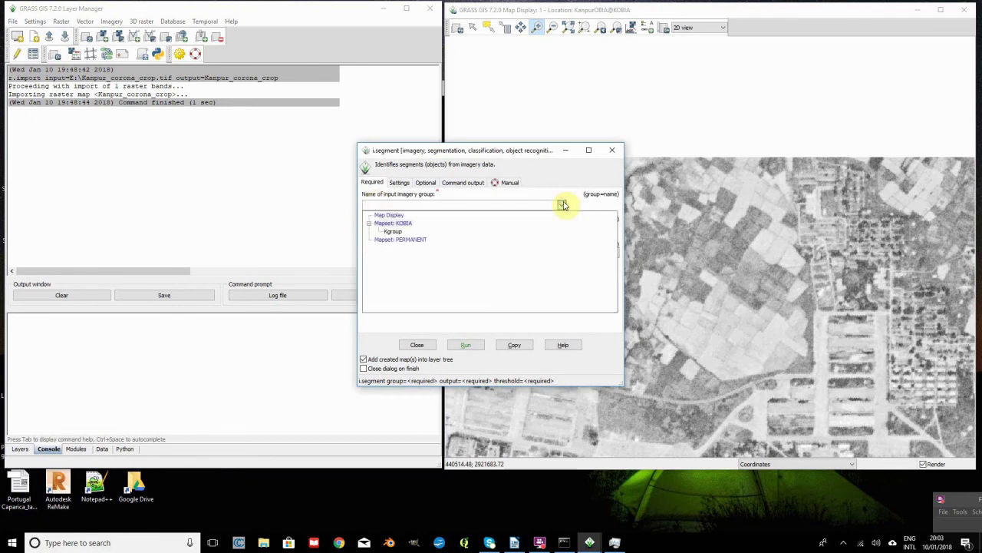
{"action": "left_click", "coordinate": [562, 205]}
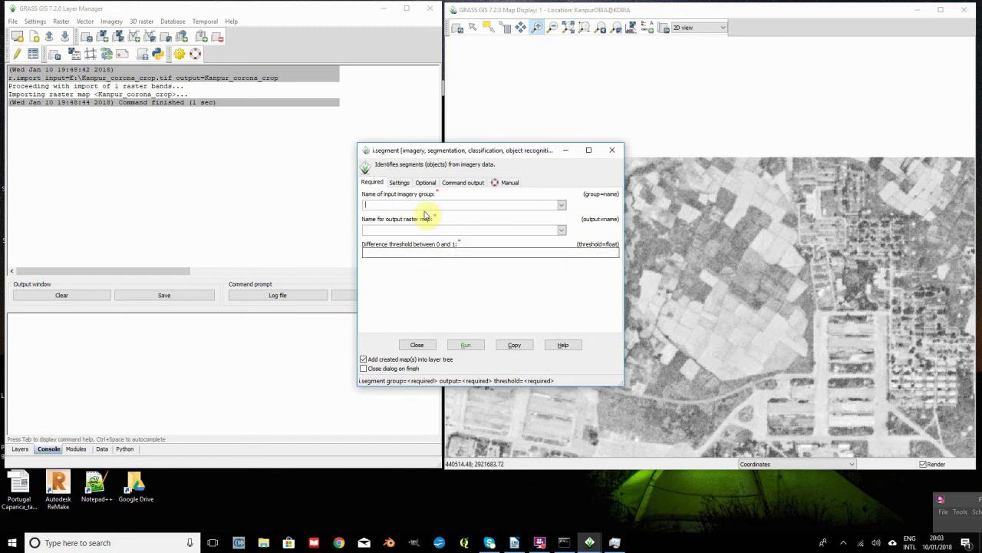
{"action": "left_click", "coordinate": [419, 344]}
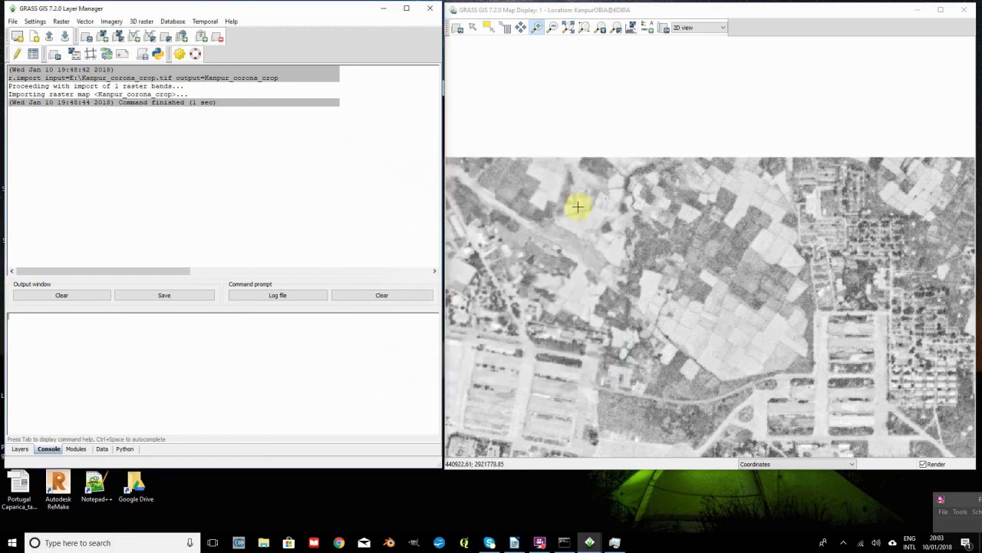
Start a second imagery group named Kcor and add the Kanpur_corona_crop raster to it.
{"action": "left_click", "coordinate": [119, 21]}
{"action": "mouse_move", "coordinate": [119, 34]}
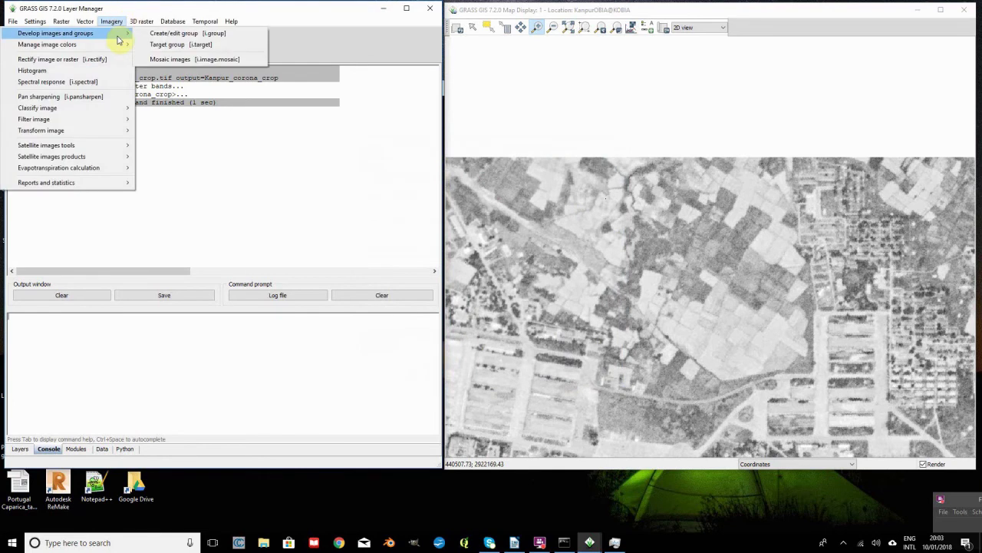
{"action": "left_click", "coordinate": [201, 35]}
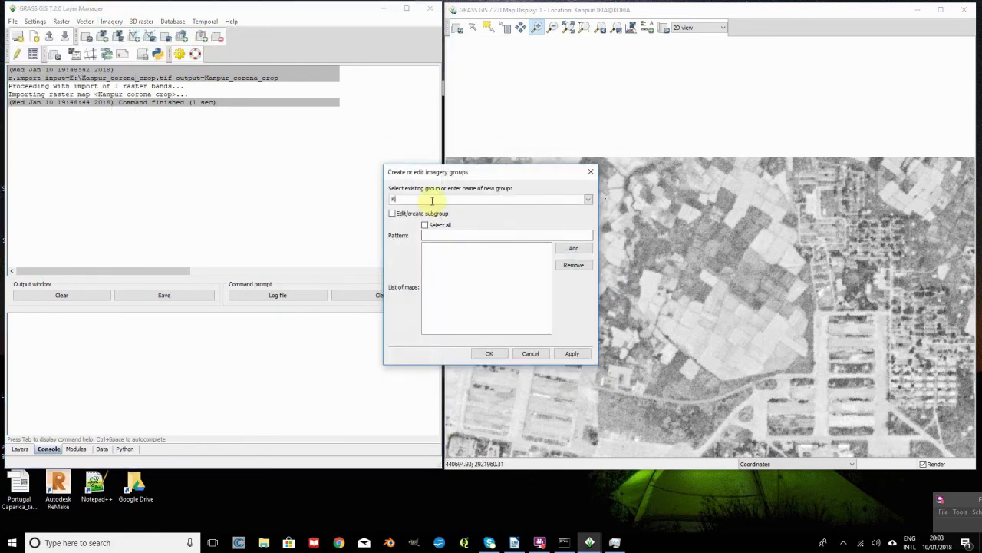
{"action": "type", "text": "Kcor"}
{"action": "left_click", "coordinate": [572, 248]}
{"action": "left_click", "coordinate": [435, 273]}
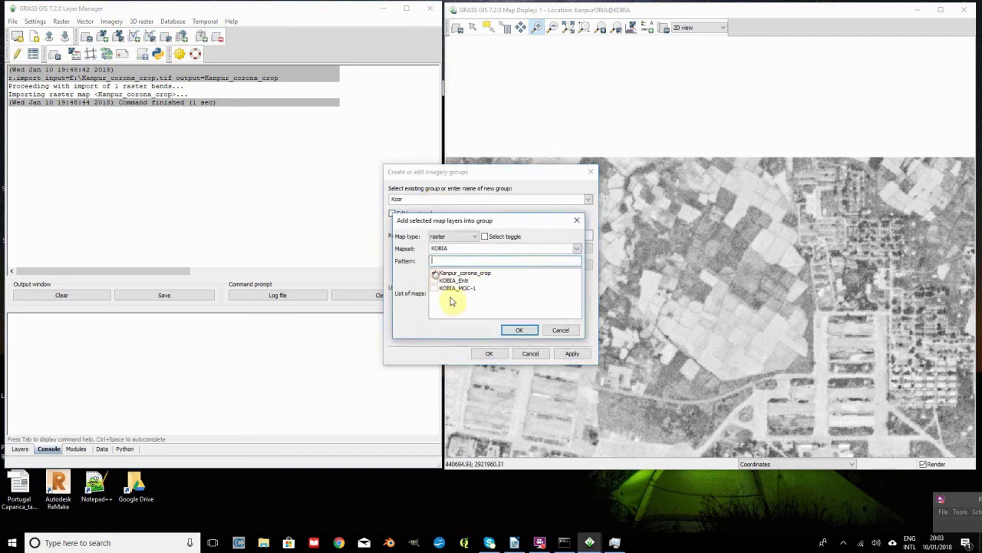
{"action": "left_click", "coordinate": [518, 330]}
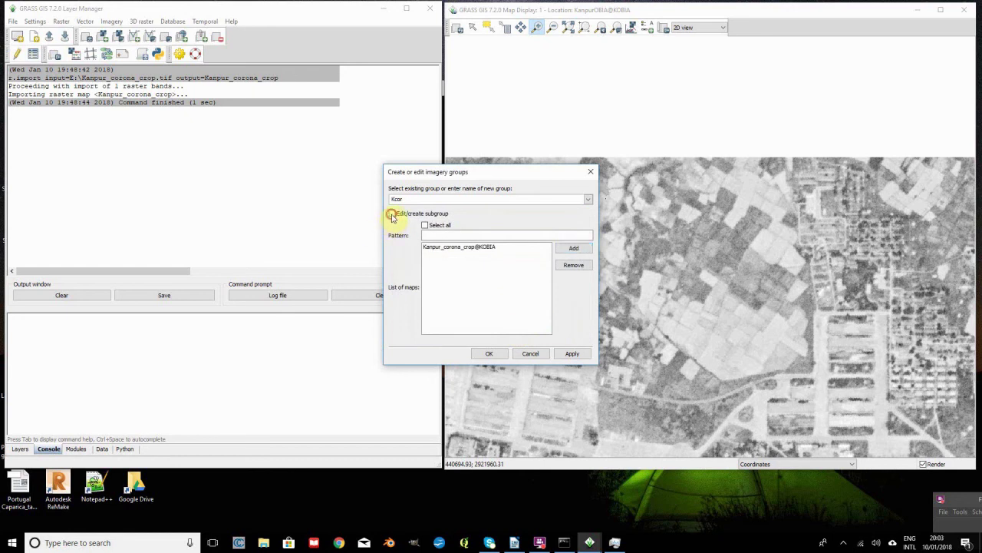
Apply the Kcor group changes and create a subgroup also named Kcor containing the Kanpur_corona_crop raster.
{"action": "left_click", "coordinate": [392, 215]}
{"action": "left_click", "coordinate": [520, 304]}
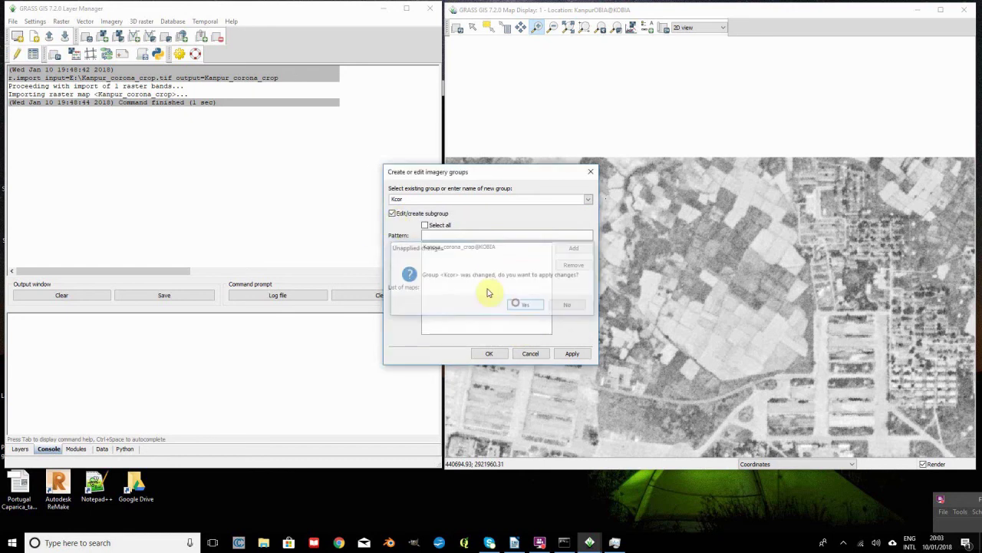
{"action": "left_click", "coordinate": [427, 232]}
{"action": "type", "text": "K"}
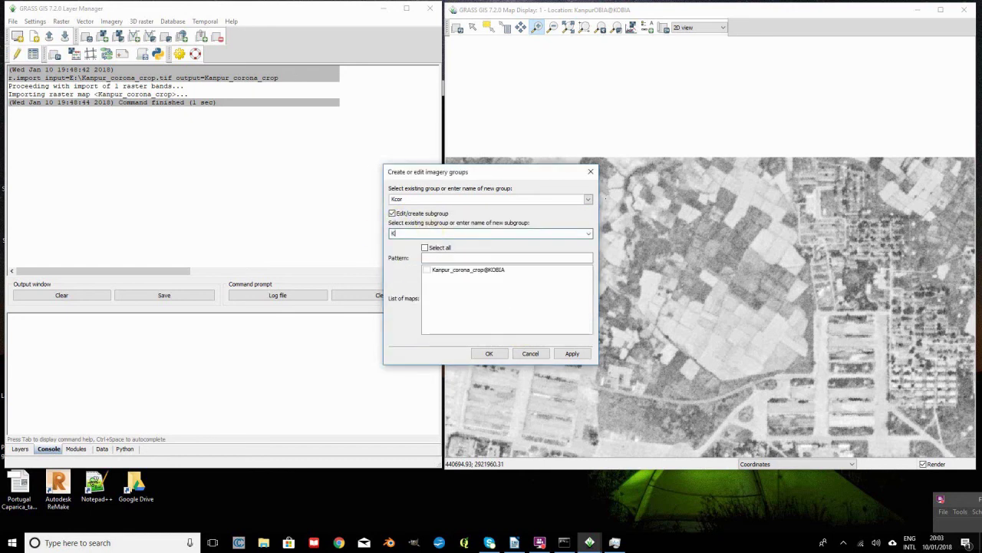
{"action": "type", "text": "cor"}
{"action": "left_click", "coordinate": [424, 247]}
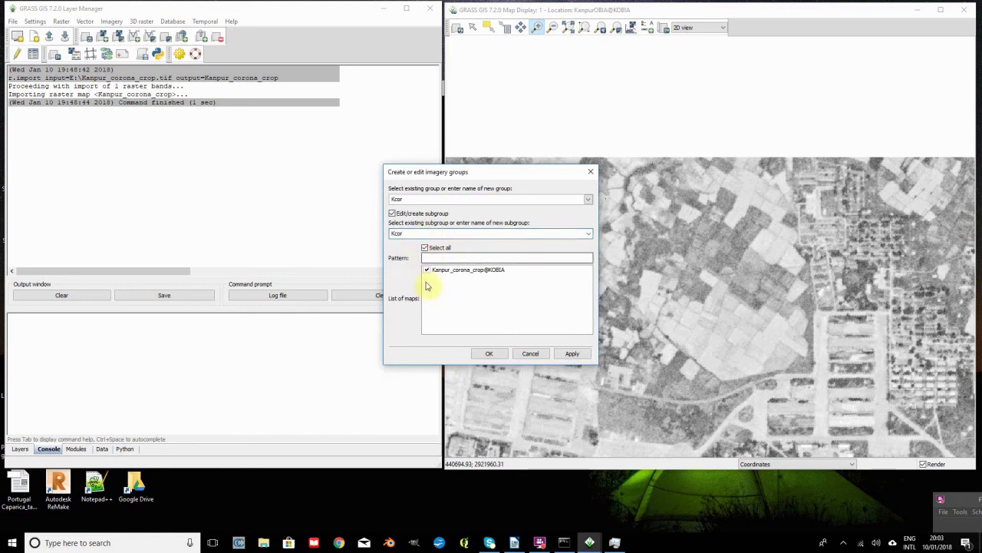
{"action": "left_click", "coordinate": [489, 355]}
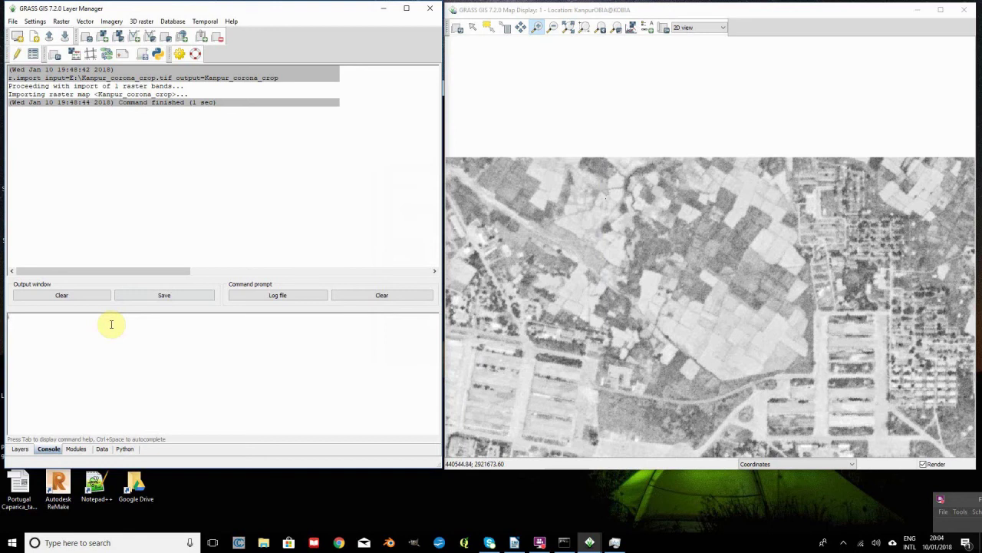
Start i.segment with Kcor as the input imagery group, Kcor_segment as the output raster and a difference threshold of 0.6.
{"action": "type", "text": "i.segment"}
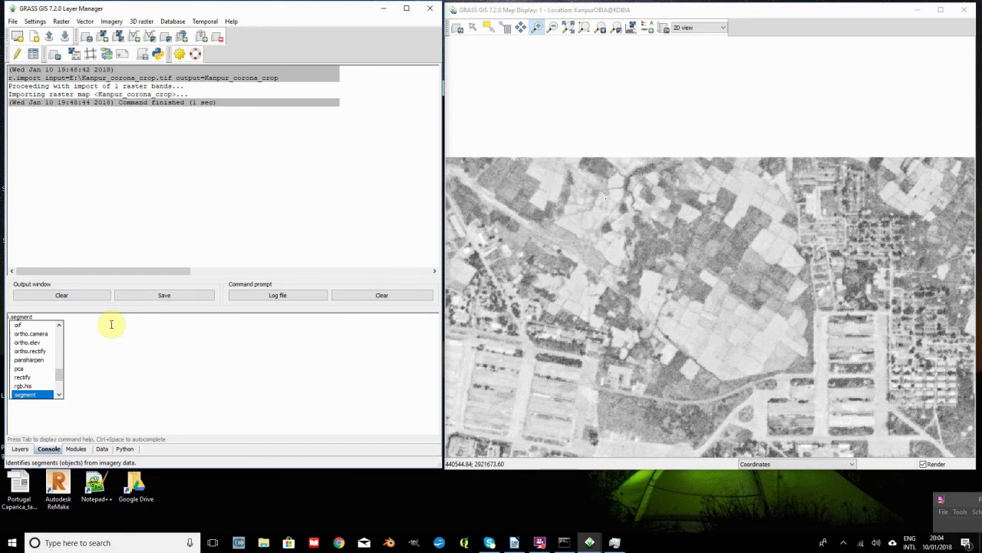
{"action": "key", "text": "Return"}
{"action": "key", "text": "Return"}
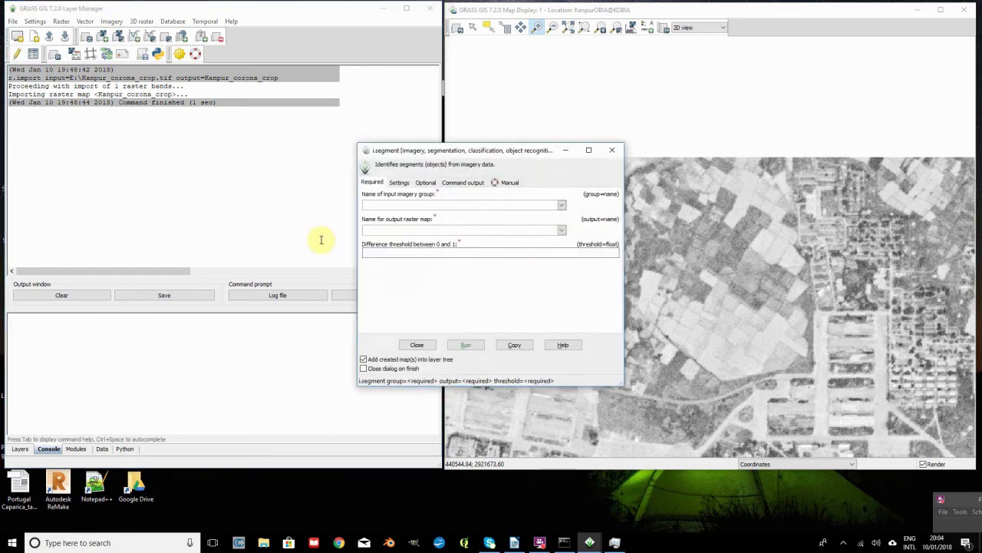
{"action": "left_click", "coordinate": [562, 205]}
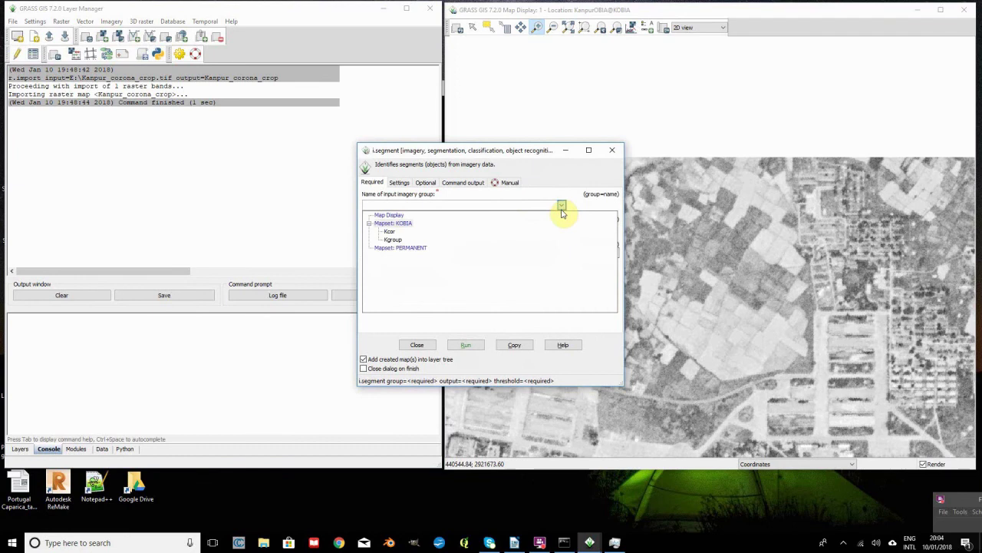
{"action": "left_click", "coordinate": [392, 231]}
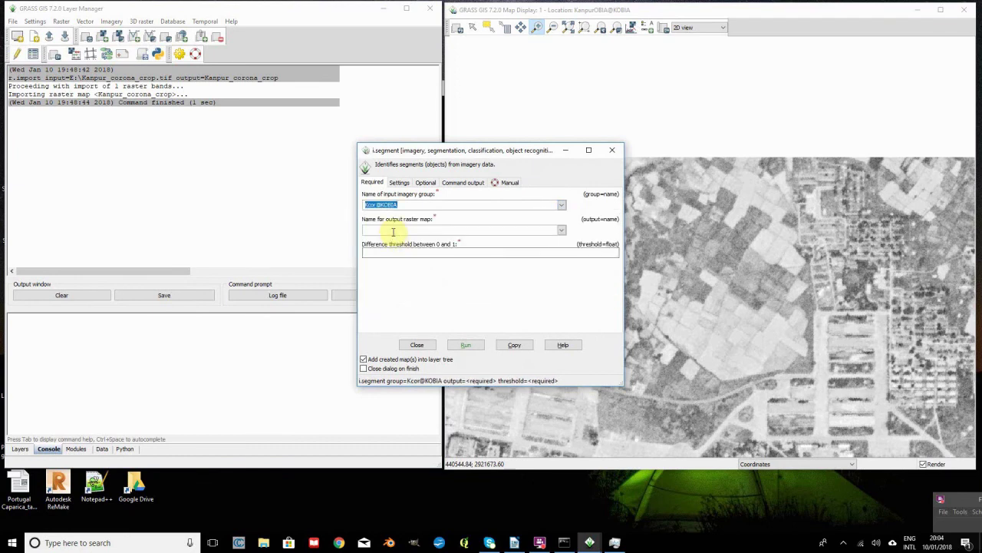
{"action": "left_click", "coordinate": [393, 232]}
{"action": "type", "text": "Kcor-"}
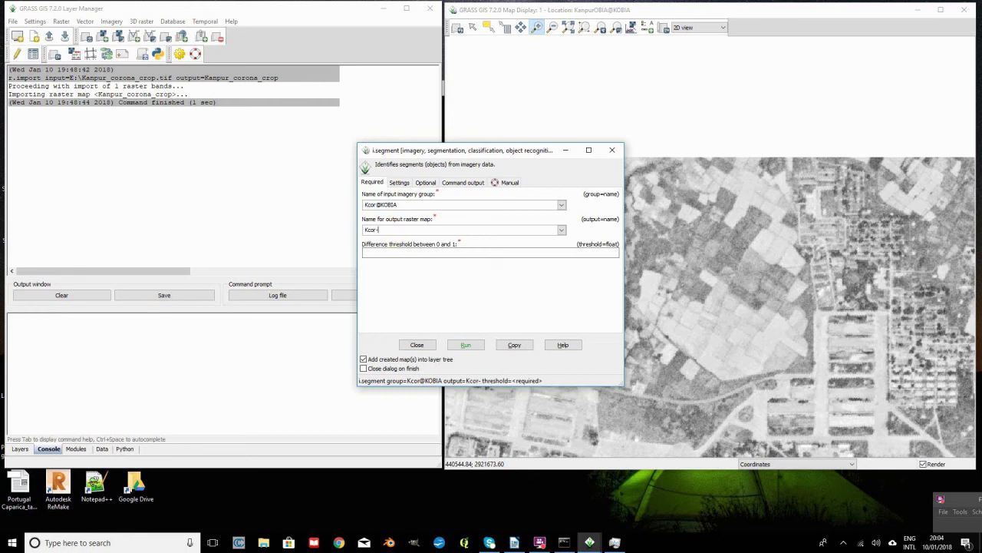
{"action": "key", "text": "BackSpace"}
{"action": "type", "text": "_segment"}
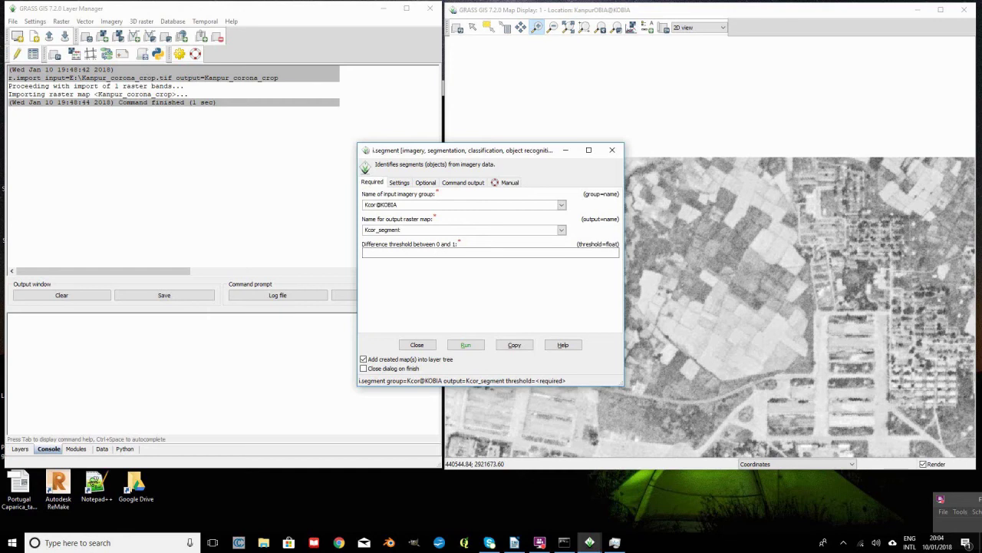
{"action": "left_click", "coordinate": [430, 254]}
{"action": "type", "text": "0.6"}
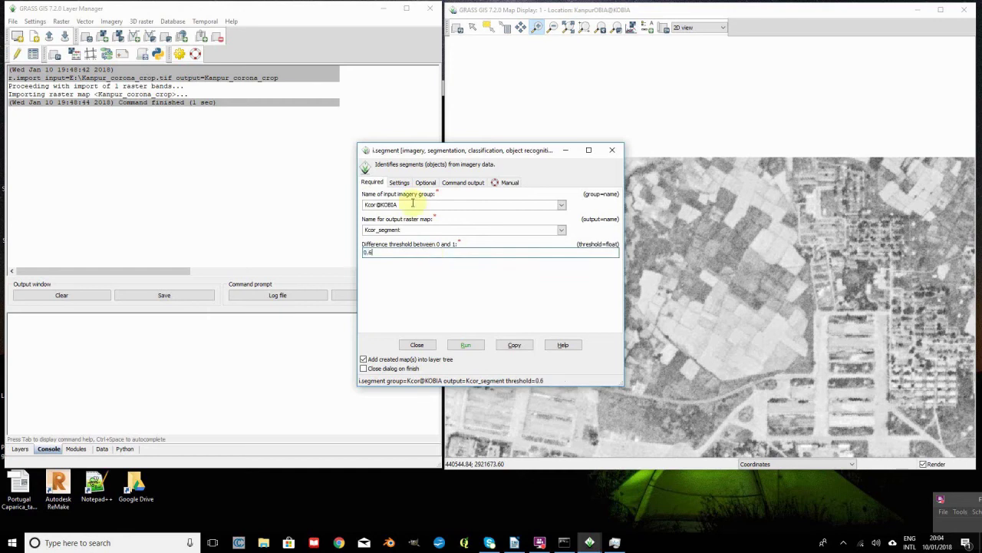
Use 8 neighbors and a minimum of 100 cells per segment, run the segmentation and close its dialog when it finishes.
{"action": "left_click", "coordinate": [400, 182]}
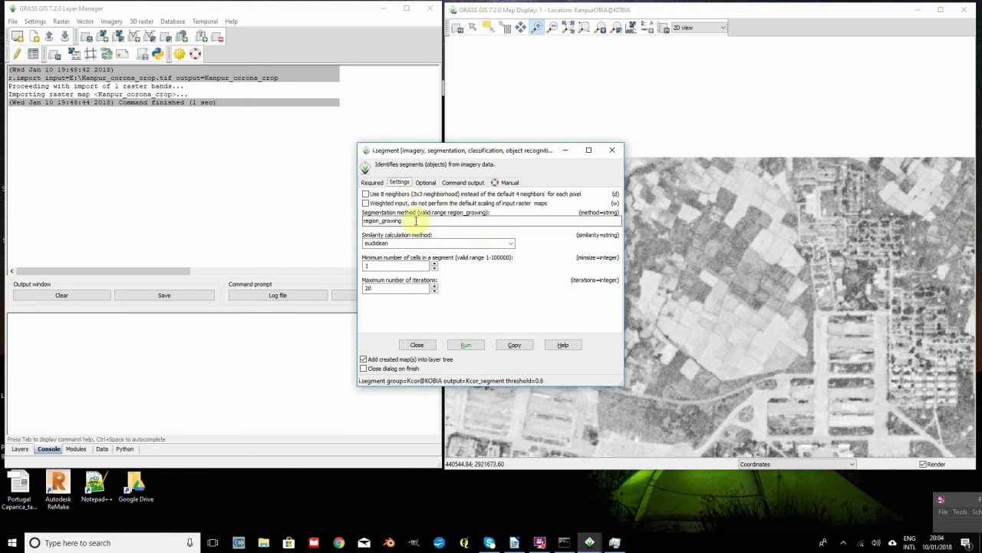
{"action": "left_click", "coordinate": [366, 194]}
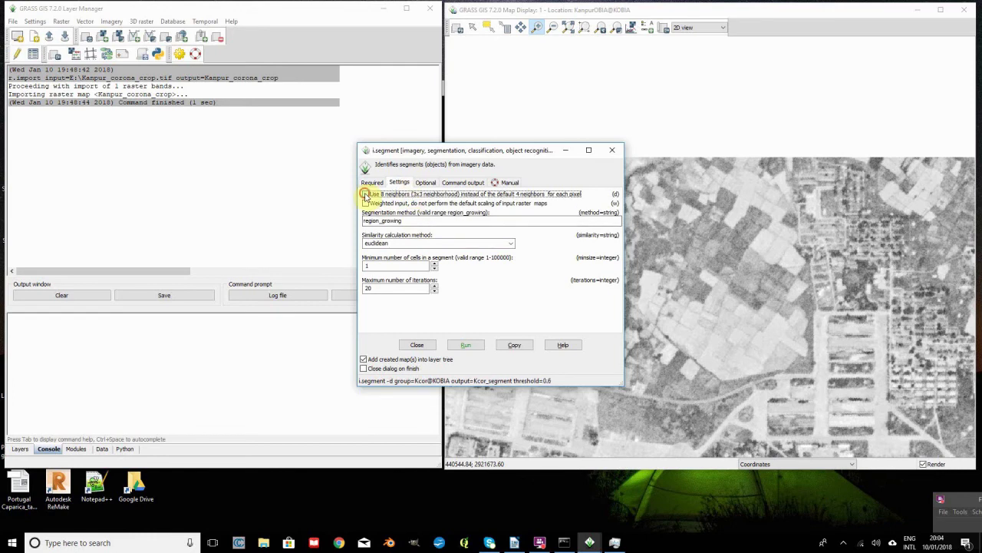
{"action": "left_click", "coordinate": [396, 265]}
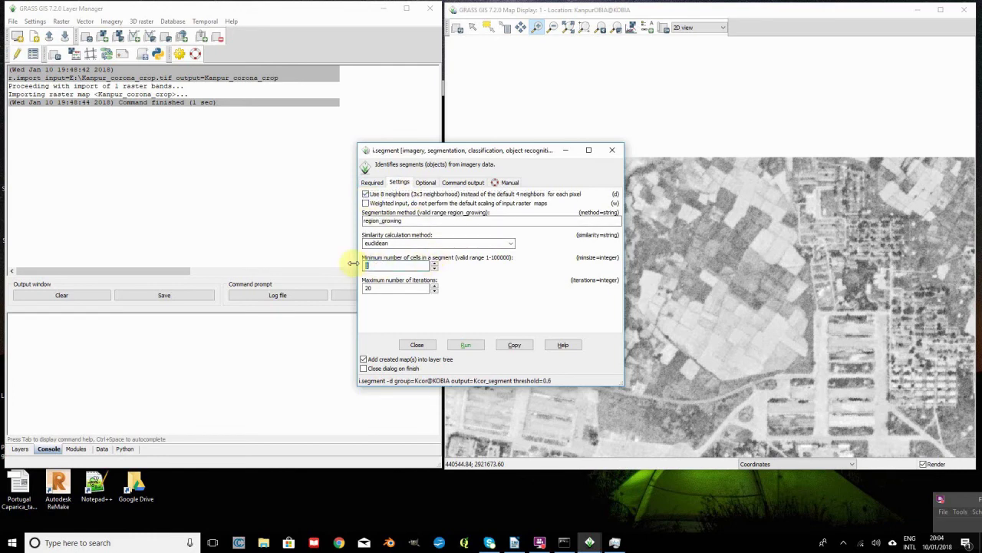
{"action": "type", "text": "100"}
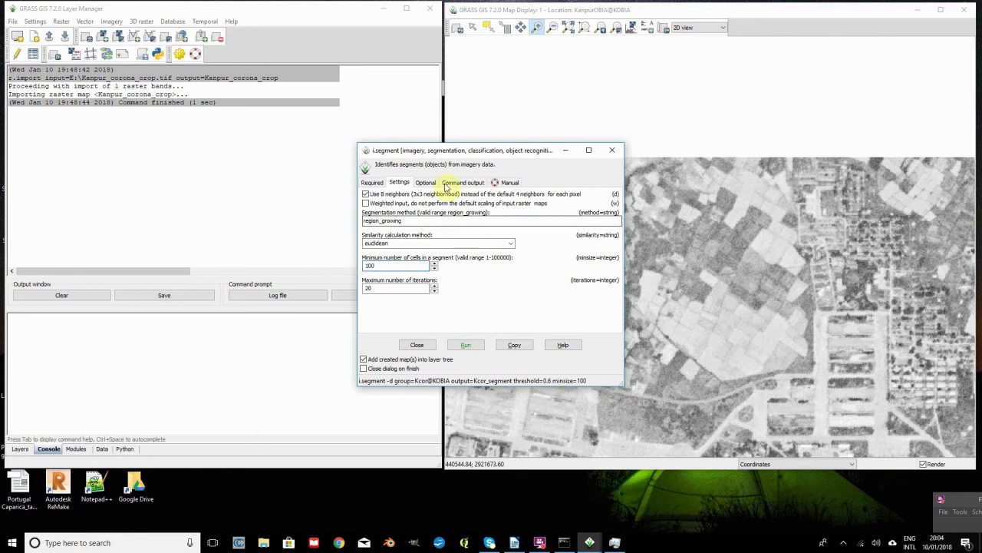
{"action": "left_click", "coordinate": [377, 184]}
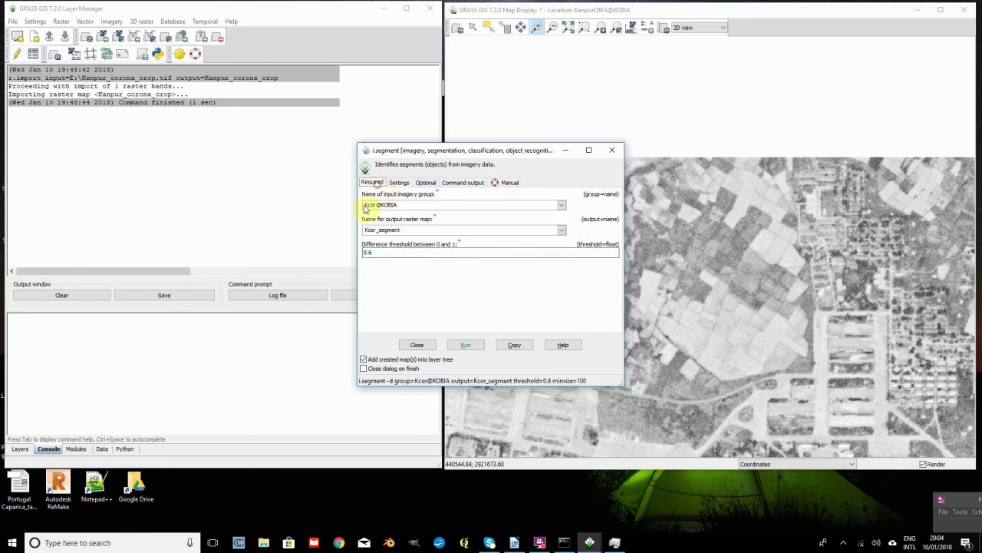
{"action": "left_click", "coordinate": [466, 345]}
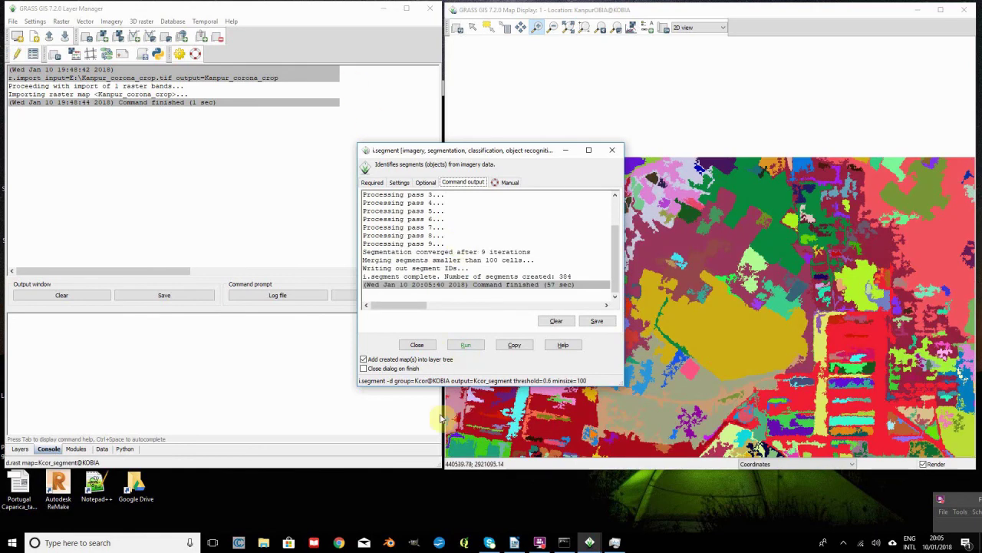
{"action": "left_click", "coordinate": [418, 346]}
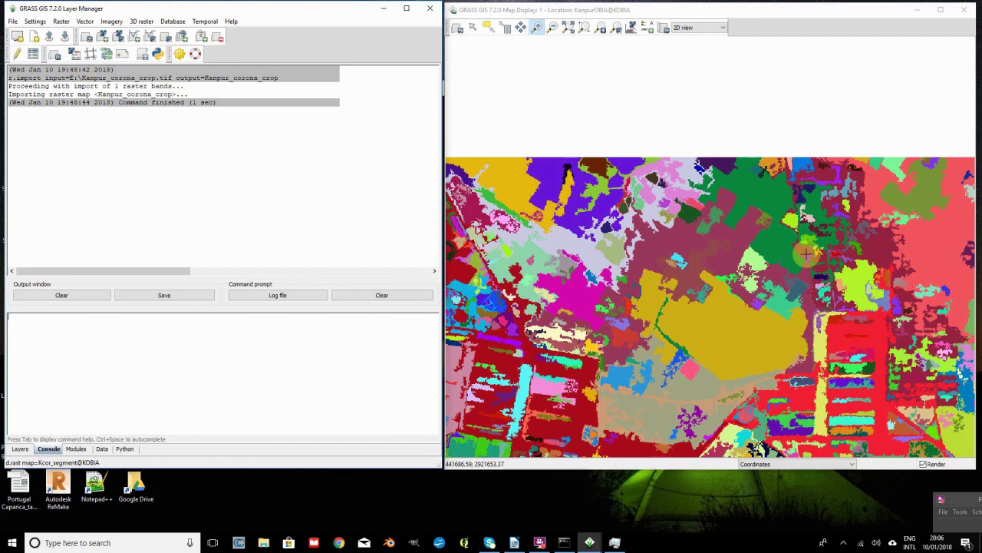
{"action": "key", "text": "ctrl+shift+p"}
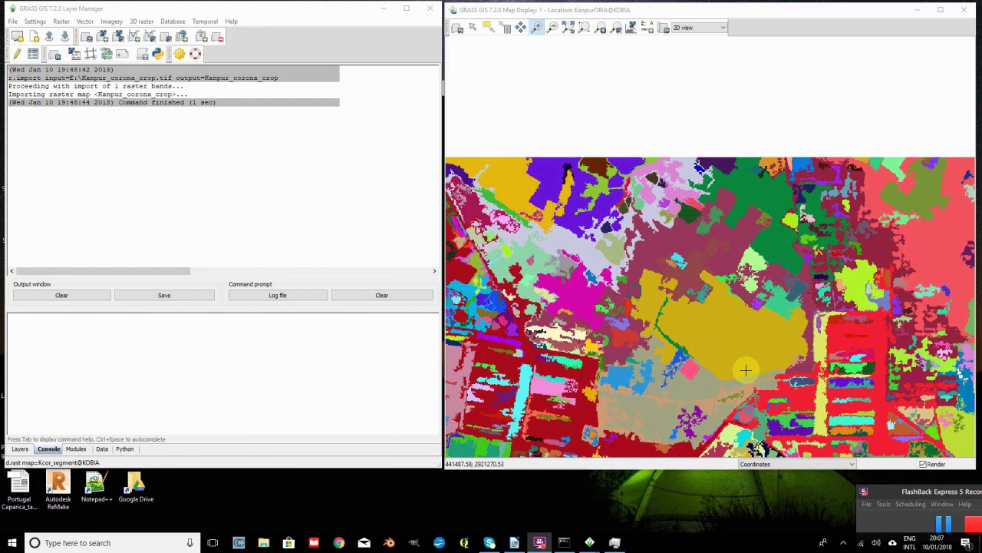
Set up r.to.vect to convert the Kcor_segment raster into a vector map named Kcor_segmentvect with feature type area.
{"action": "left_click", "coordinate": [63, 23]}
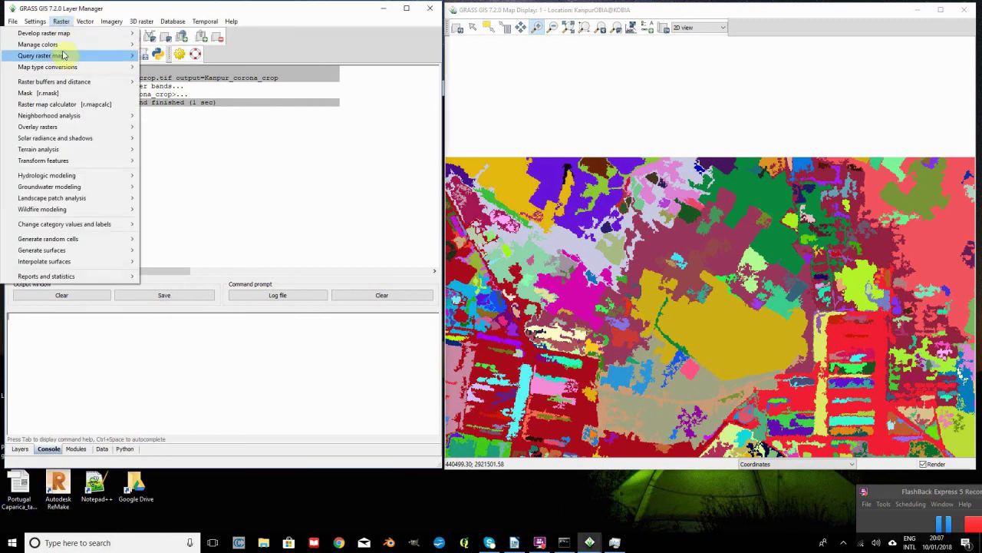
{"action": "mouse_move", "coordinate": [63, 68]}
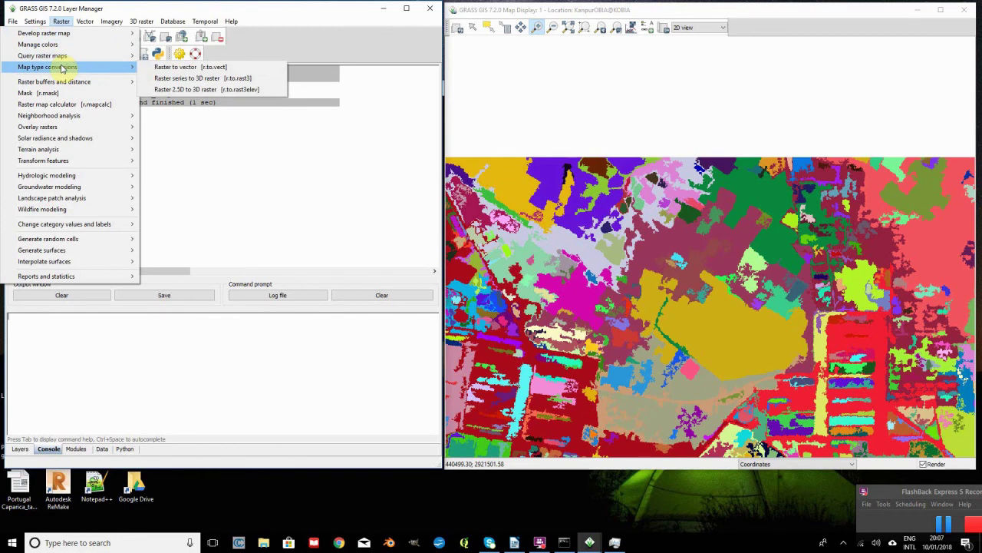
{"action": "left_click", "coordinate": [221, 68]}
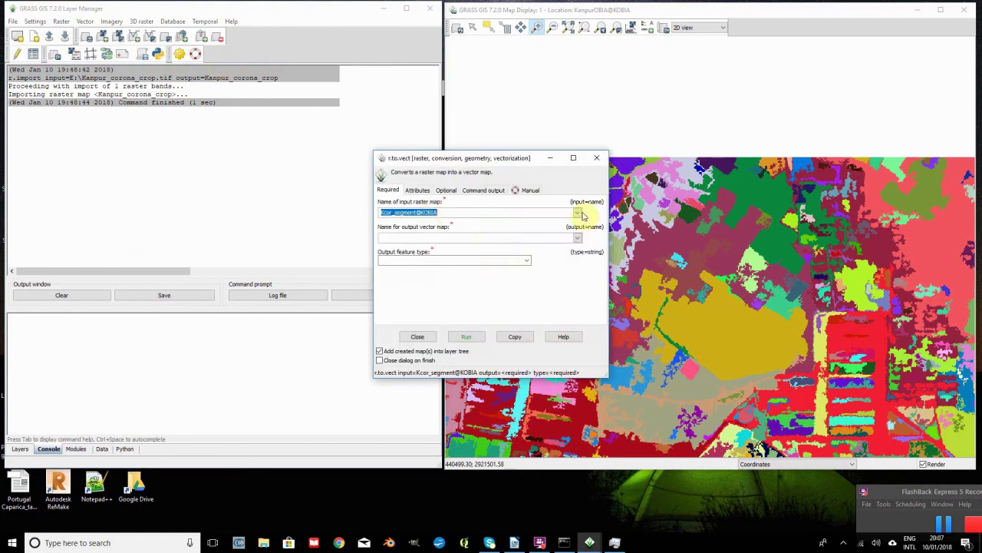
{"action": "left_click", "coordinate": [577, 213]}
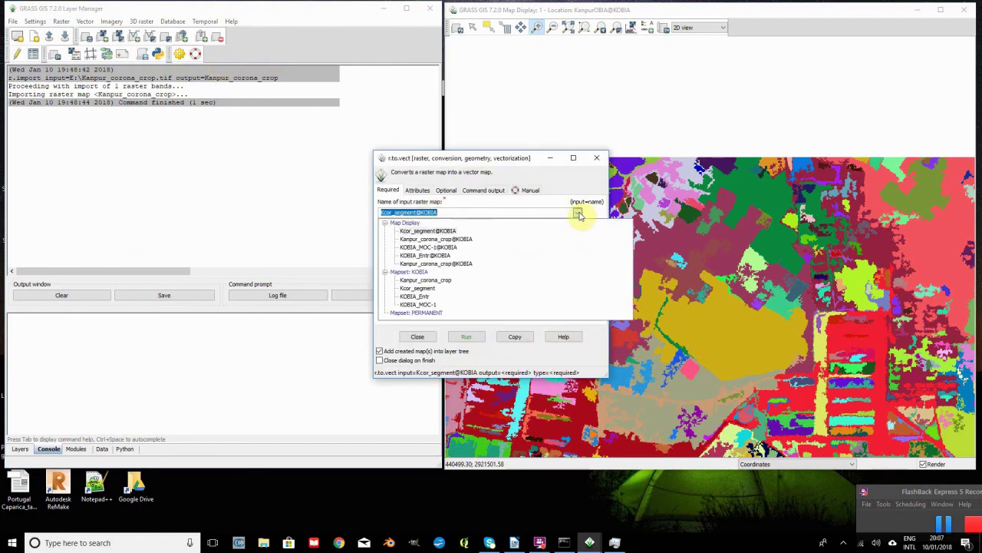
{"action": "left_click", "coordinate": [430, 290]}
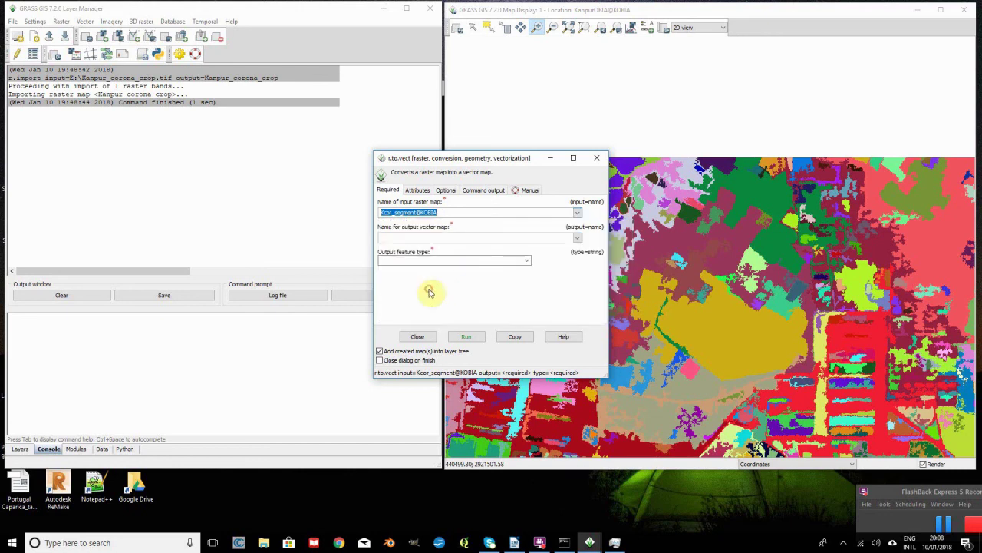
{"action": "left_click", "coordinate": [409, 237]}
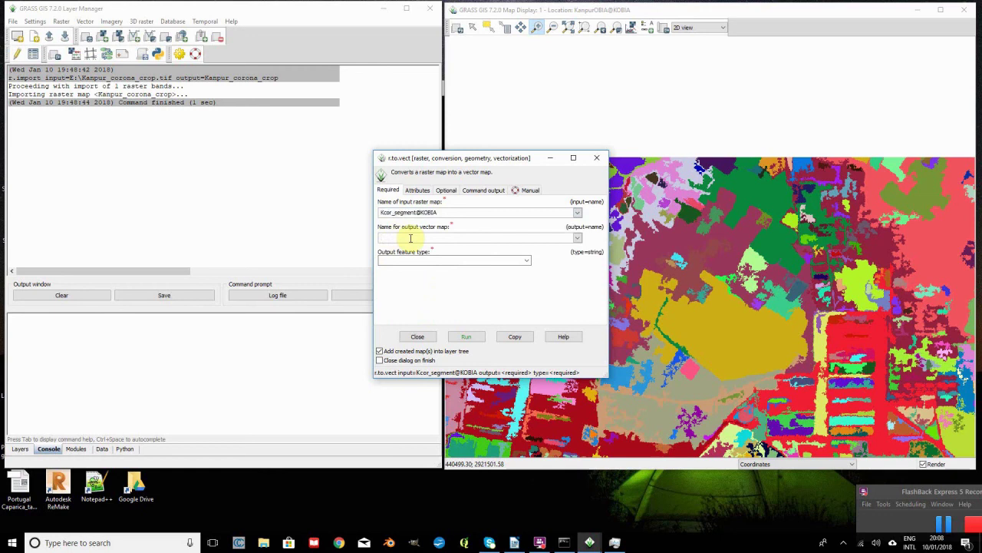
{"action": "type", "text": "Kc"}
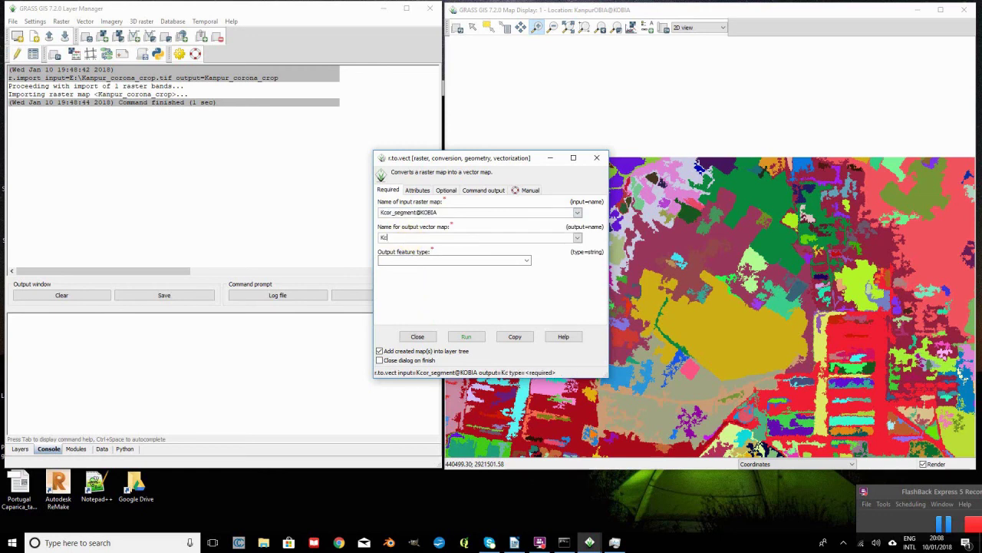
{"action": "type", "text": "or_segmentvect"}
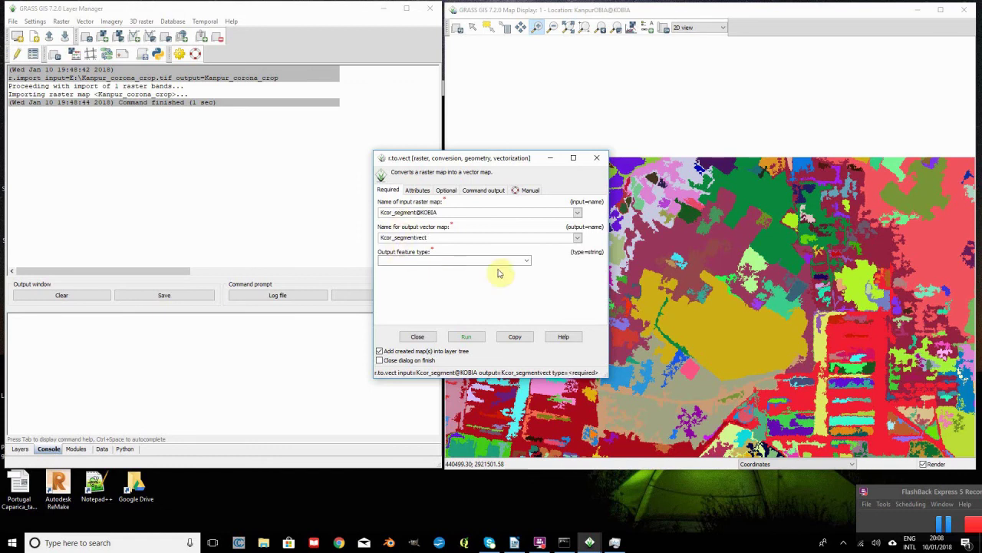
{"action": "left_click", "coordinate": [526, 261]}
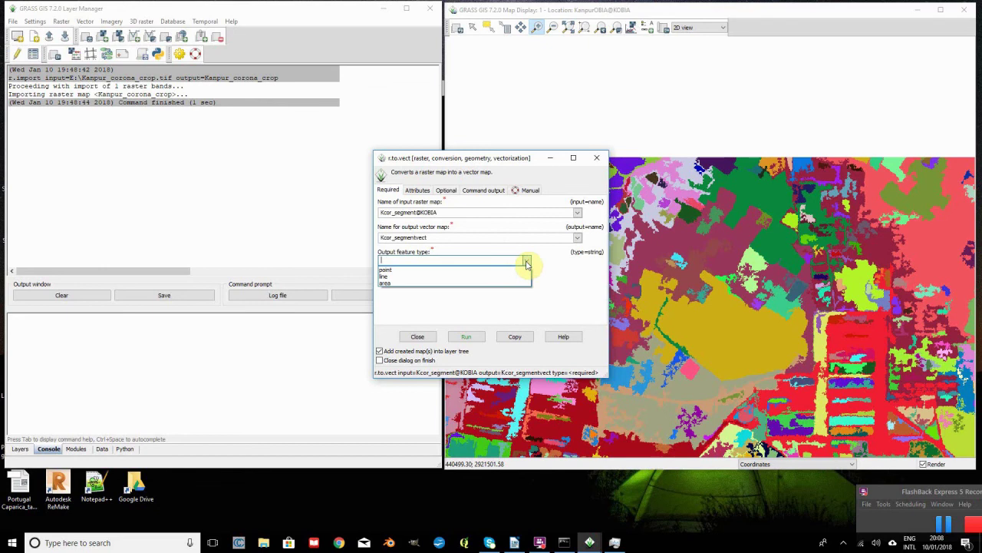
{"action": "left_click", "coordinate": [391, 284]}
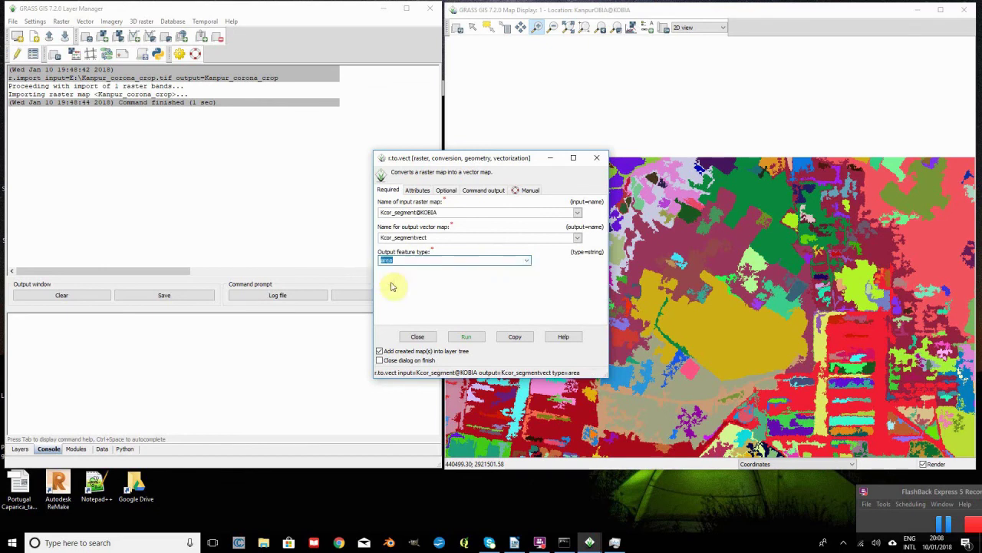
Check the conversion's attribute options, run the raster-to-vector conversion and close its dialog.
{"action": "left_click", "coordinate": [416, 192]}
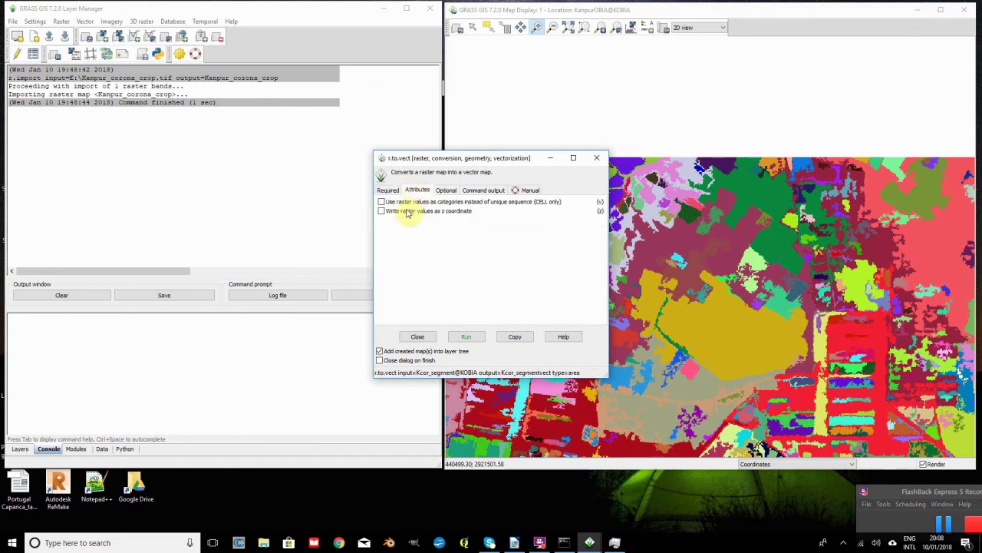
{"action": "mouse_move", "coordinate": [407, 215]}
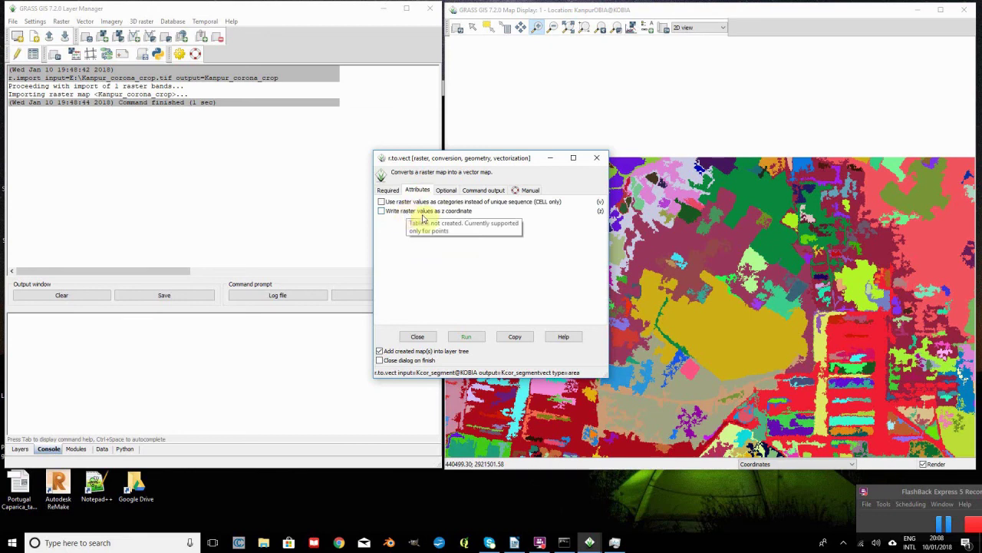
{"action": "left_click", "coordinate": [387, 189]}
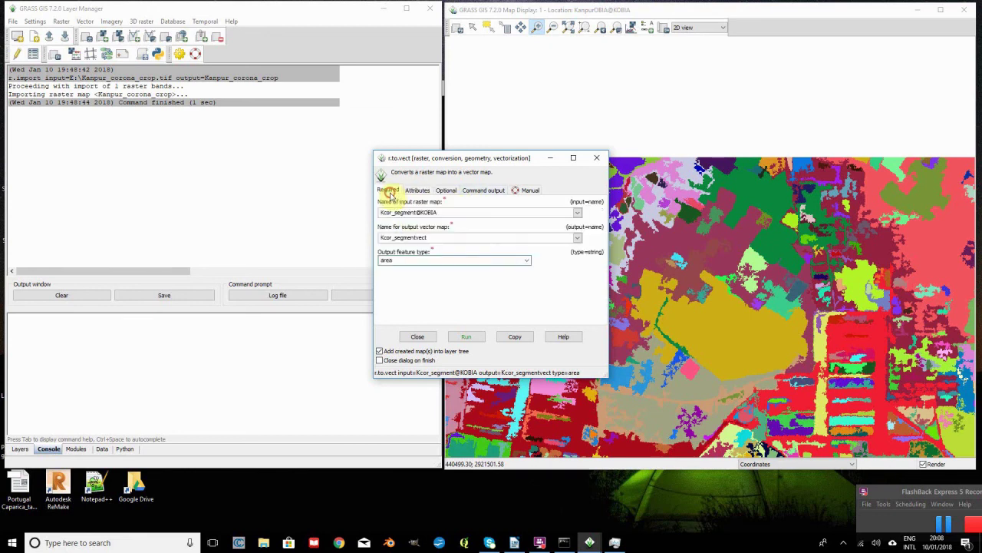
{"action": "left_click", "coordinate": [463, 344]}
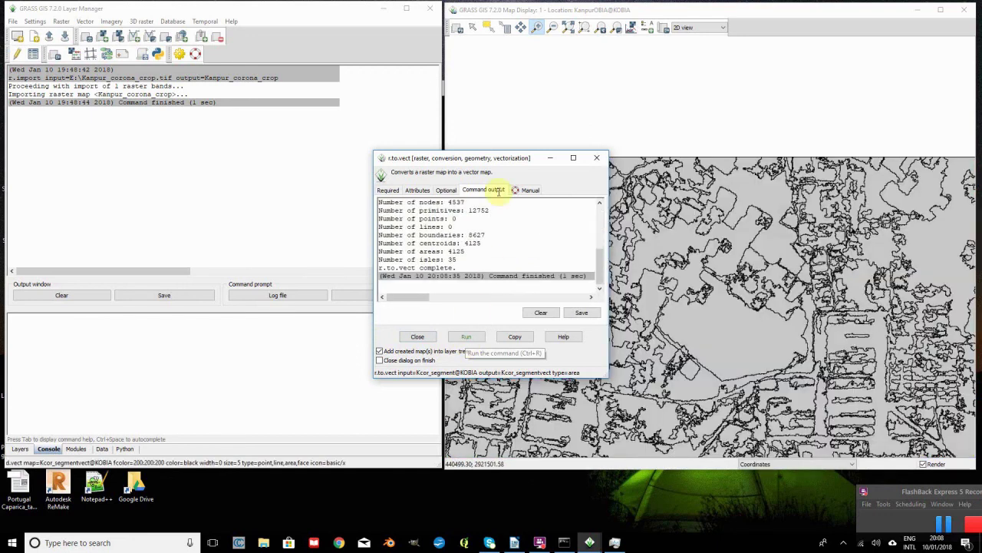
{"action": "left_click_drag", "start_coordinate": [513, 158], "coordinate": [267, 91]}
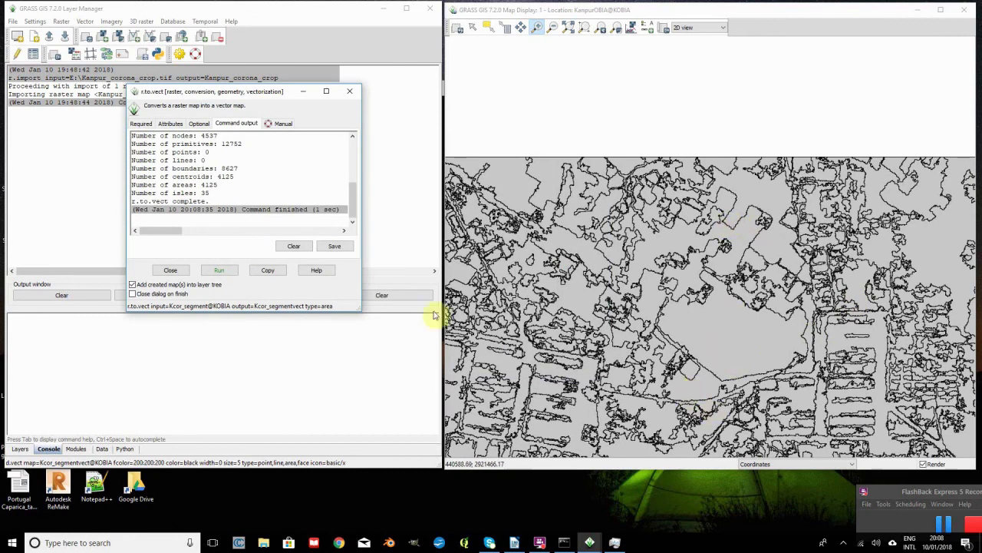
{"action": "left_click", "coordinate": [186, 271]}
Build topology for the Kcor_segmentvect vector map with v.build and close its dialog when it finishes.
{"action": "left_click", "coordinate": [83, 21]}
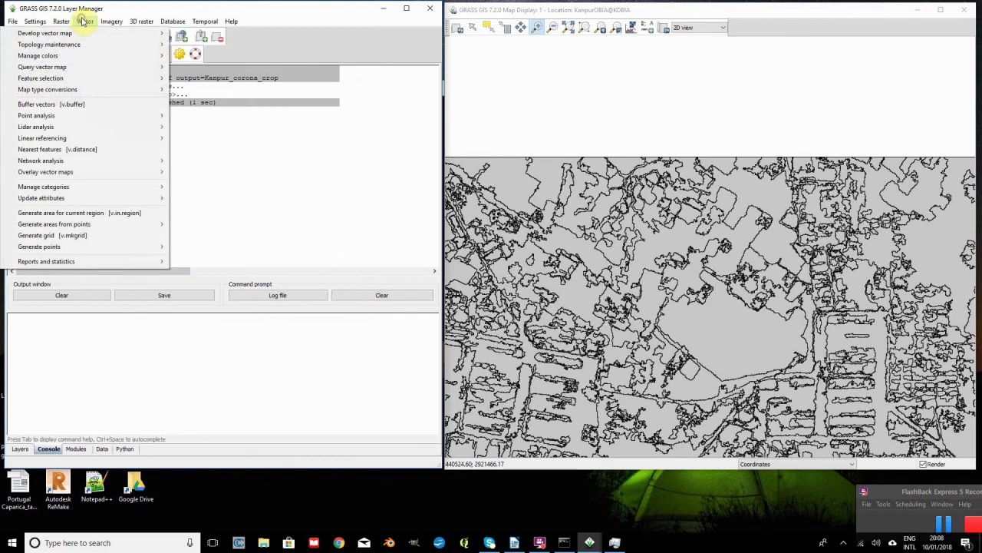
{"action": "left_click", "coordinate": [76, 49]}
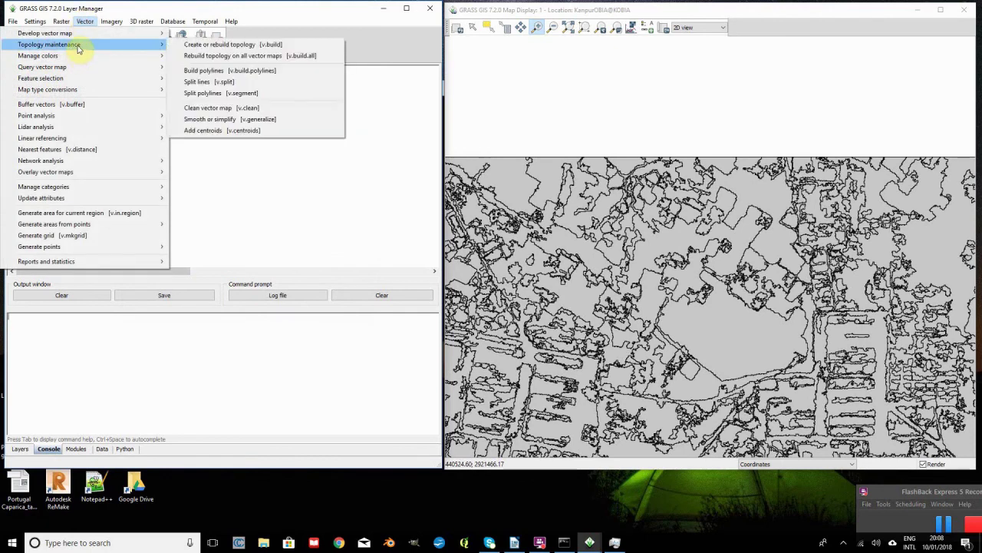
{"action": "left_click", "coordinate": [228, 48]}
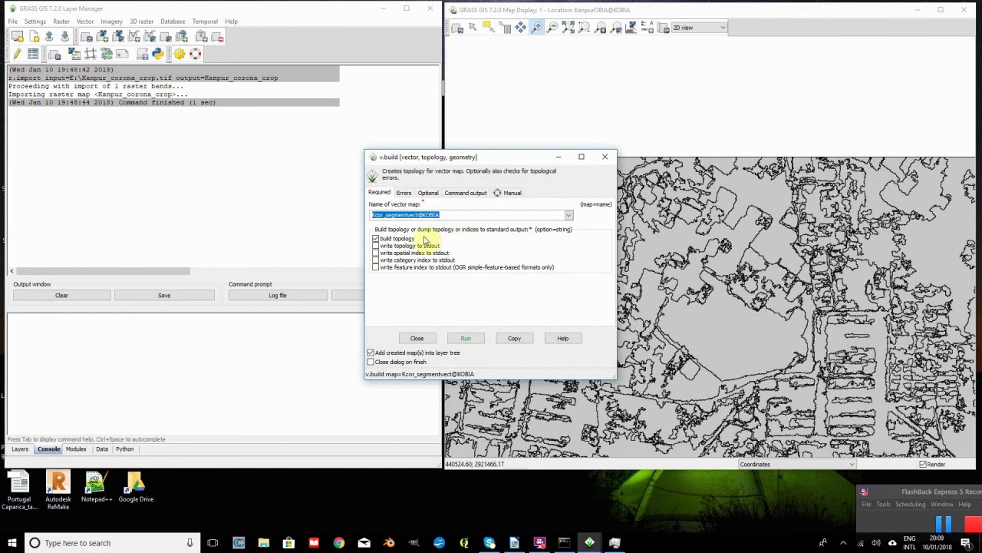
{"action": "left_click", "coordinate": [568, 215]}
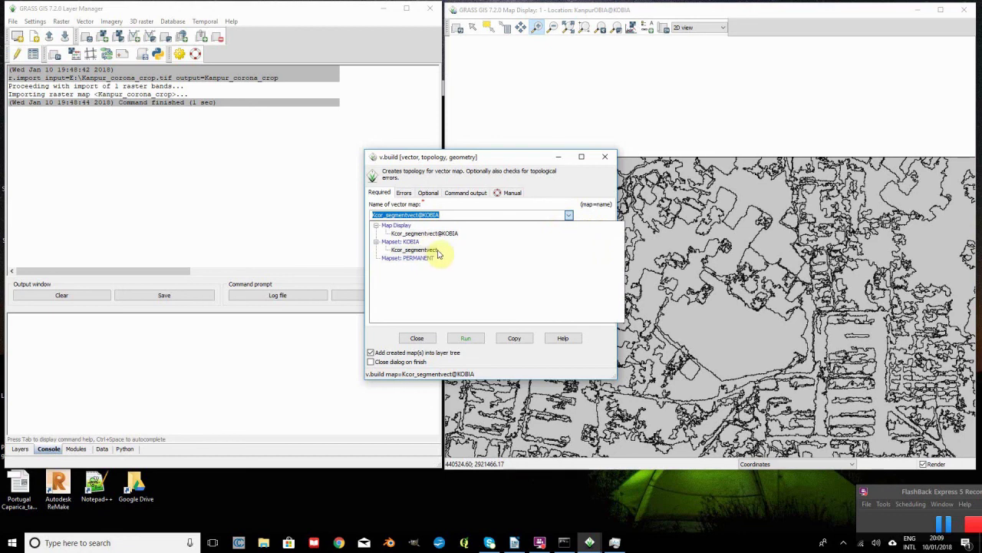
{"action": "left_click", "coordinate": [434, 251]}
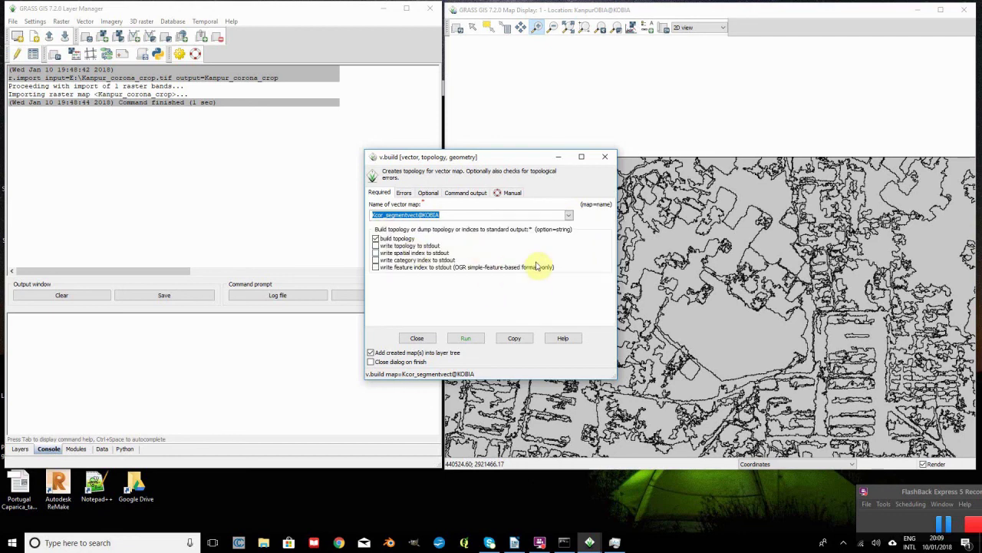
{"action": "left_click", "coordinate": [463, 338]}
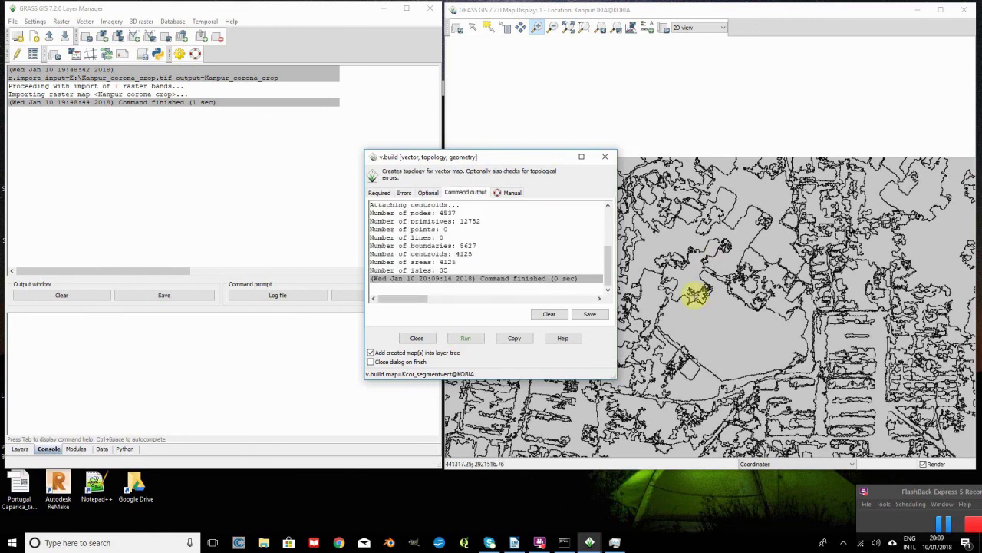
{"action": "left_click", "coordinate": [418, 339]}
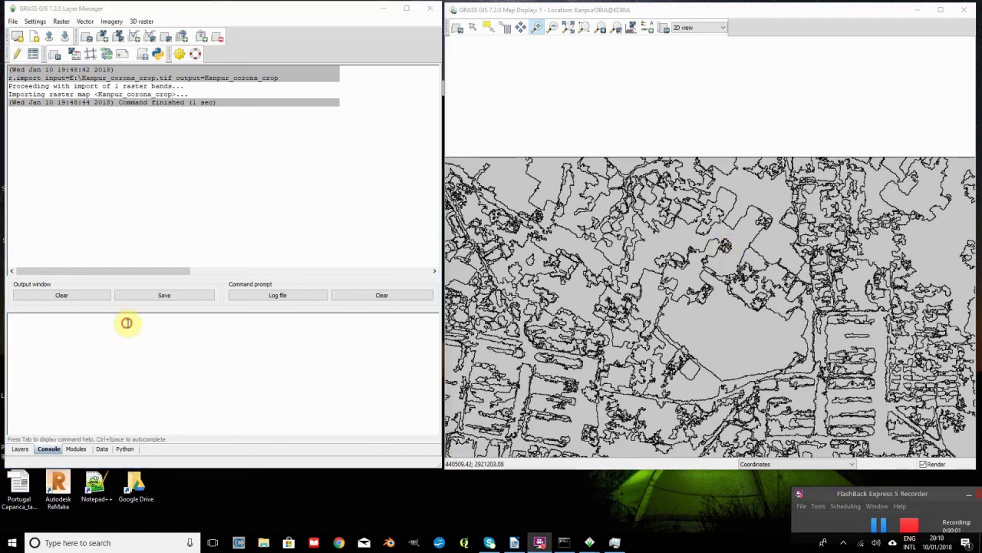
Launch v.rast.stats from the command prompt and choose Kcor_segmentvect as the vector map.
{"action": "left_click", "coordinate": [127, 322]}
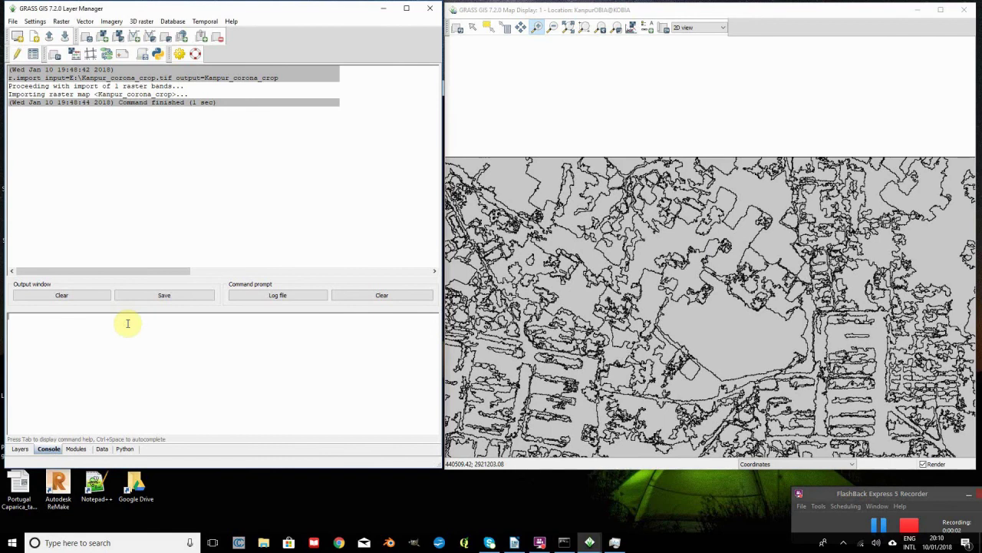
{"action": "type", "text": "v.r"}
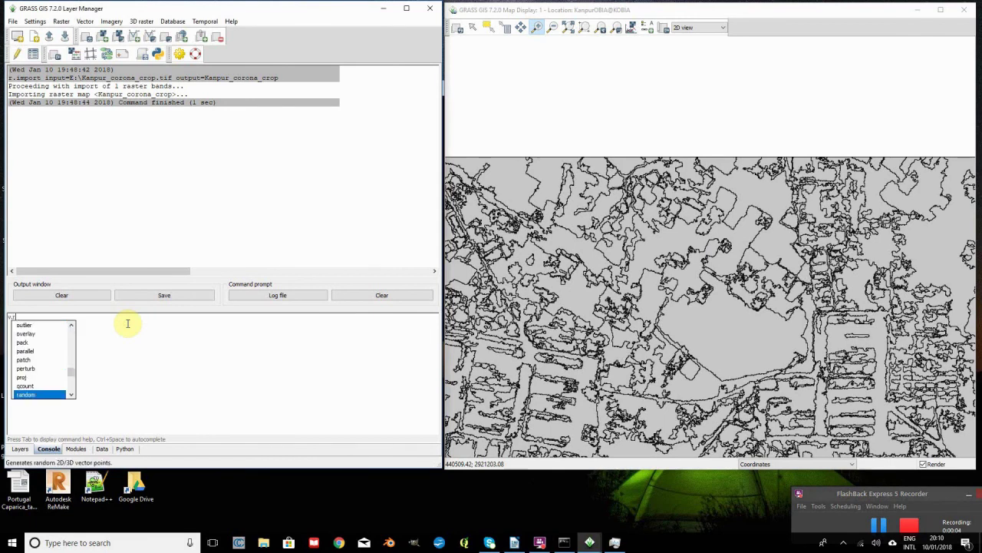
{"action": "type", "text": "ast."}
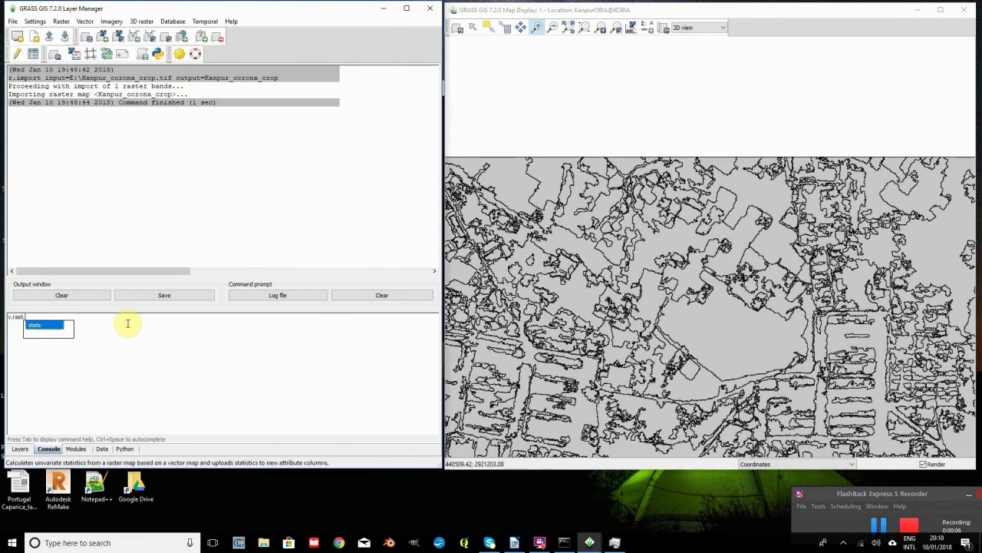
{"action": "left_click", "coordinate": [59, 326]}
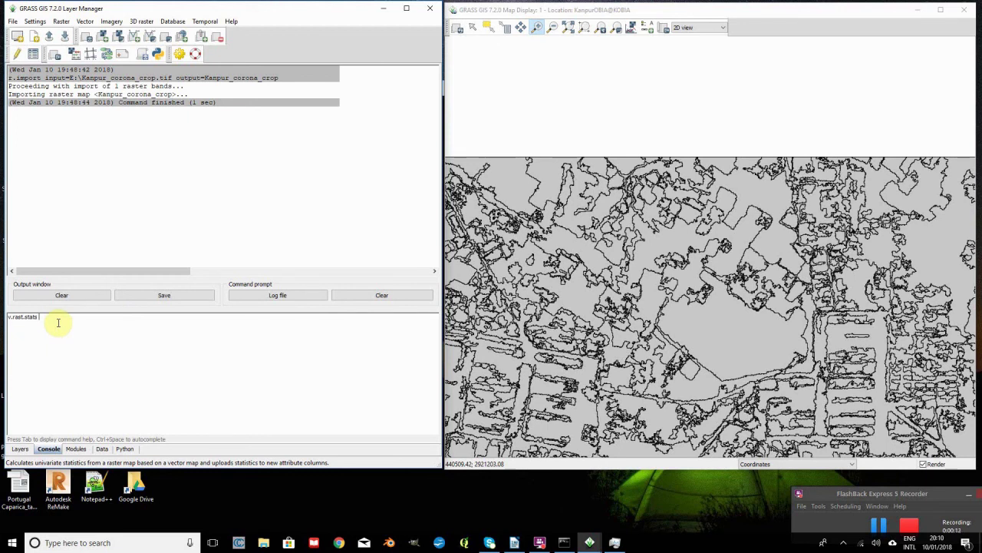
{"action": "key", "text": "Return"}
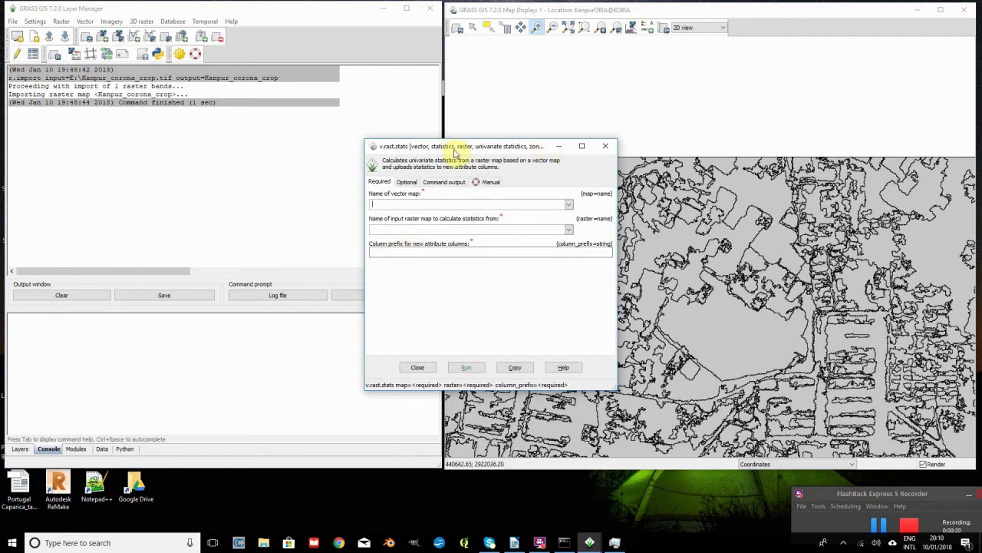
{"action": "left_click_drag", "start_coordinate": [455, 151], "coordinate": [240, 122]}
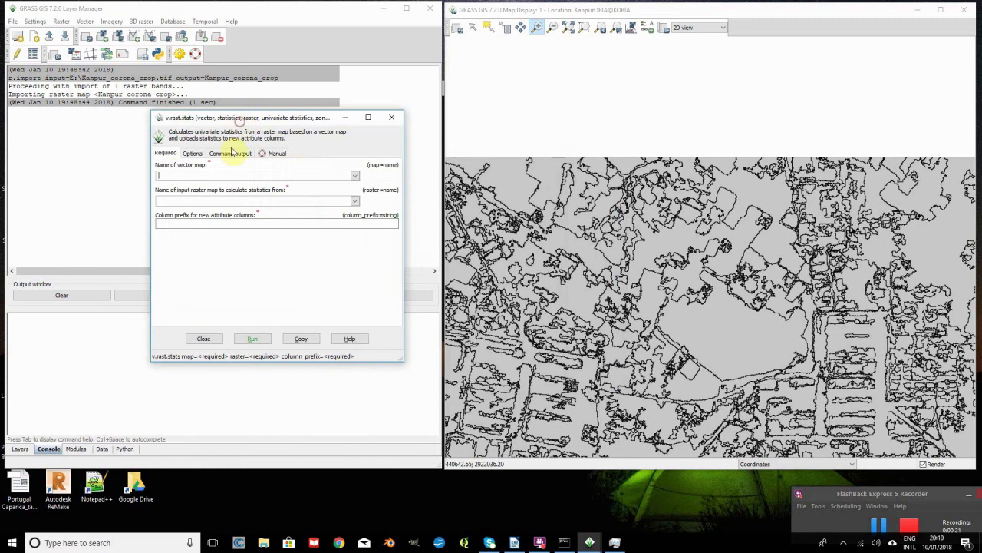
{"action": "left_click", "coordinate": [174, 175]}
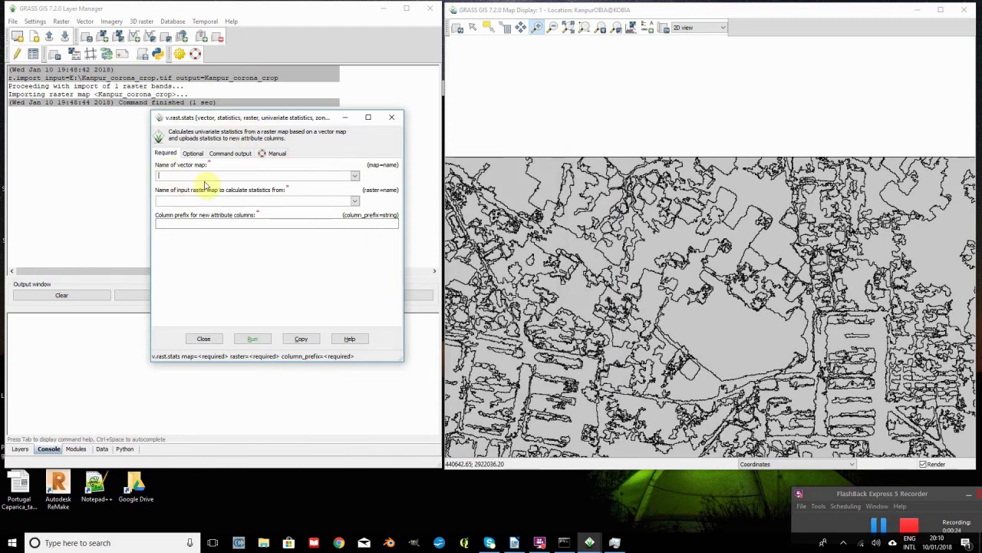
{"action": "left_click", "coordinate": [356, 177]}
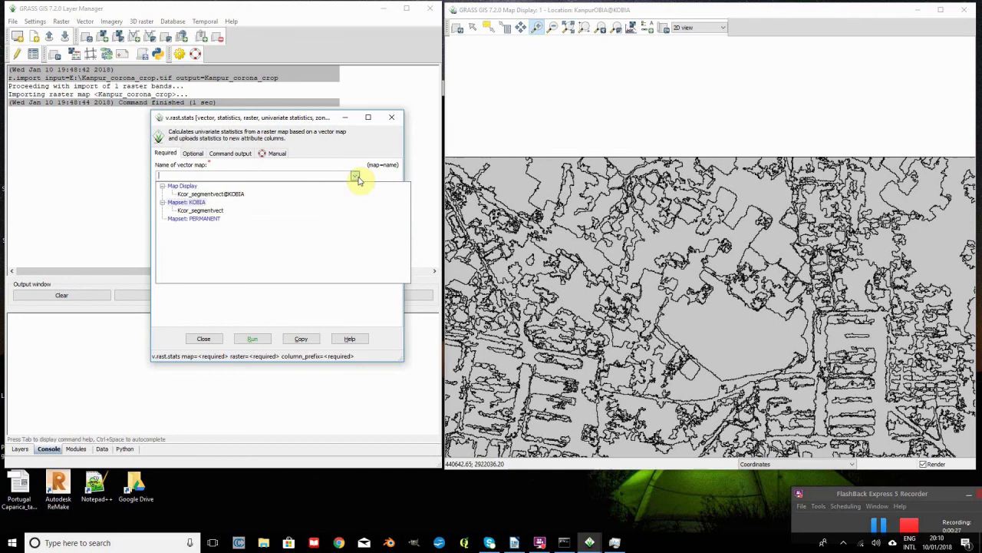
{"action": "left_click", "coordinate": [206, 211]}
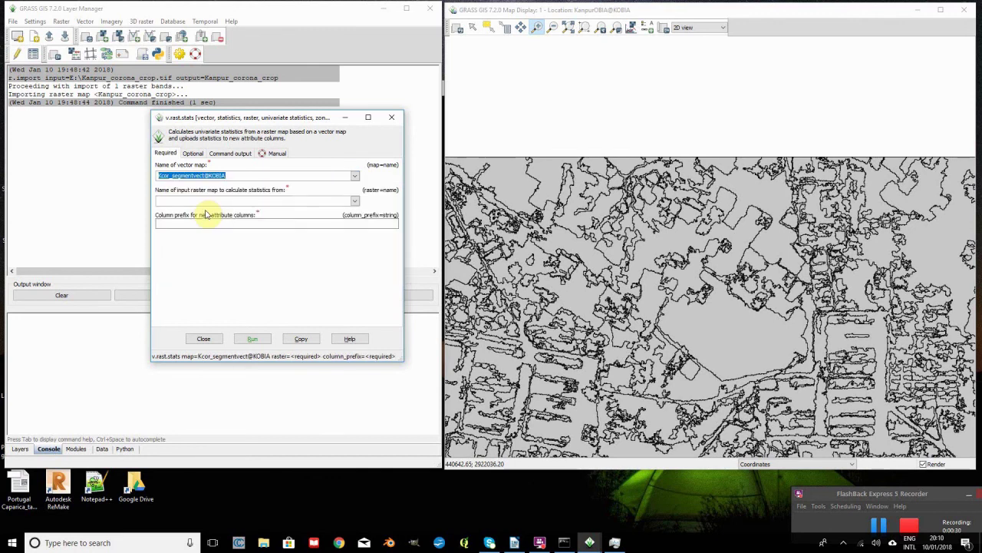
Use Kanpur_corona_crop as the raster to calculate statistics from and set the new attribute column prefix to K.
{"action": "left_click", "coordinate": [355, 201]}
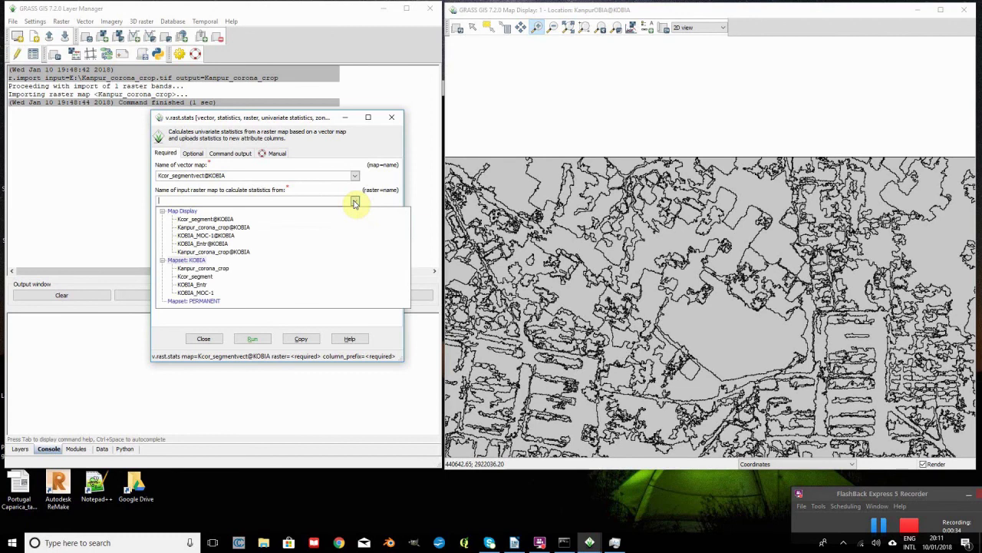
{"action": "left_click", "coordinate": [224, 269]}
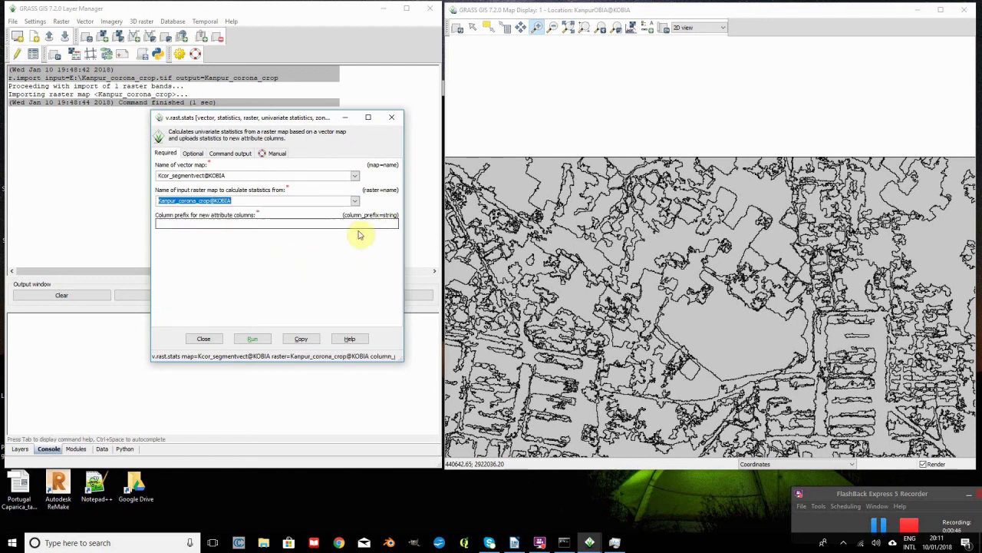
{"action": "left_click", "coordinate": [213, 222]}
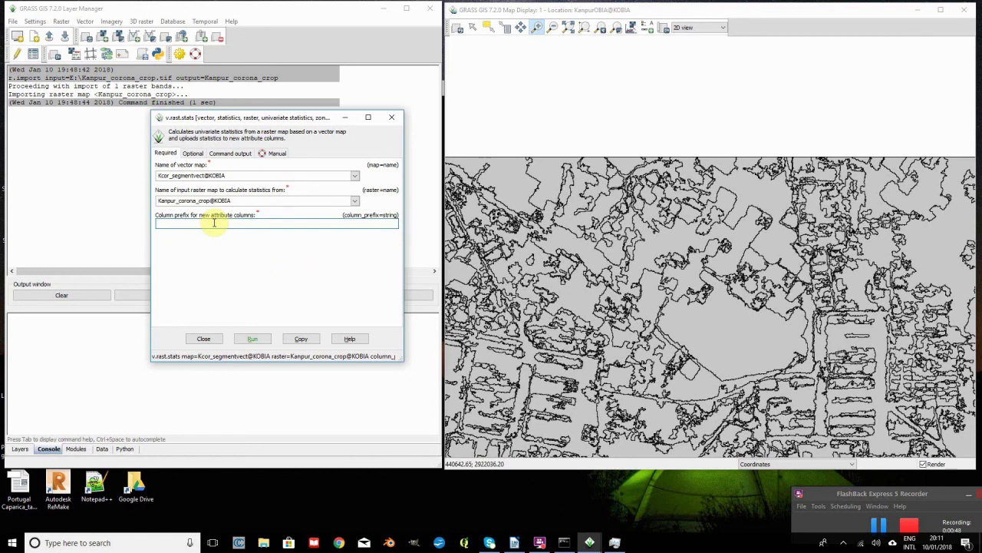
{"action": "type", "text": "K"}
Exclude every statistics method except median and run v.rast.stats for the Kanpur_corona_crop raster.
{"action": "left_click", "coordinate": [193, 153]}
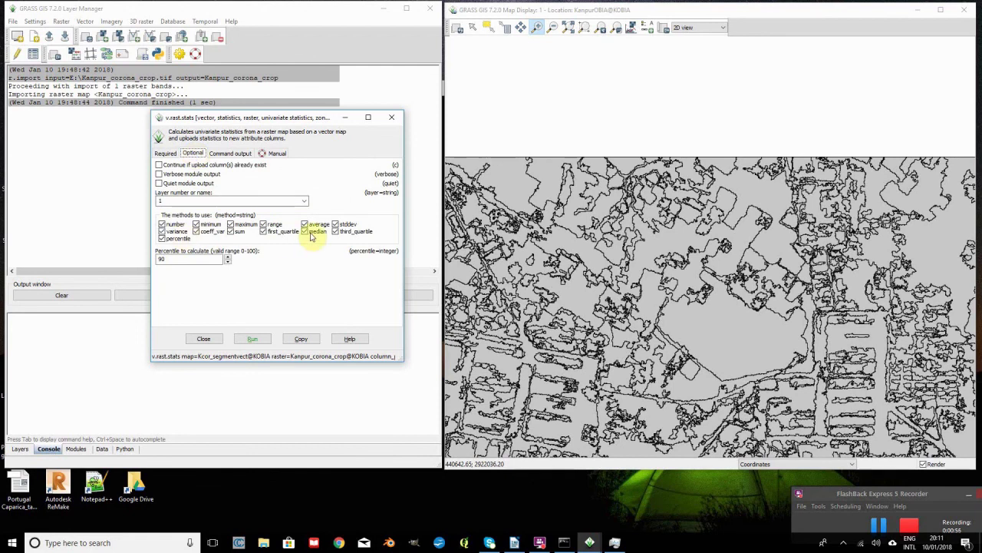
{"action": "left_click", "coordinate": [161, 224]}
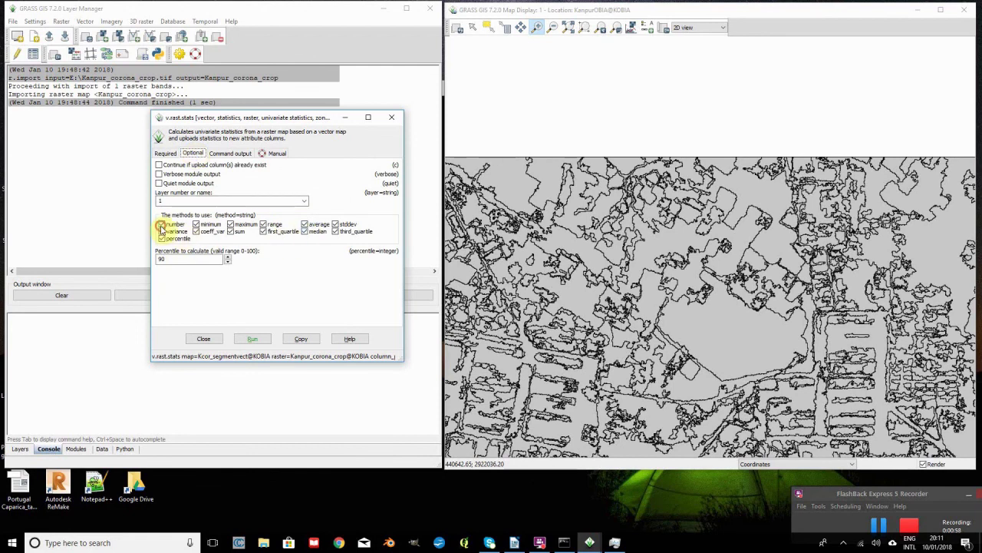
{"action": "left_click", "coordinate": [161, 231]}
{"action": "left_click", "coordinate": [161, 238]}
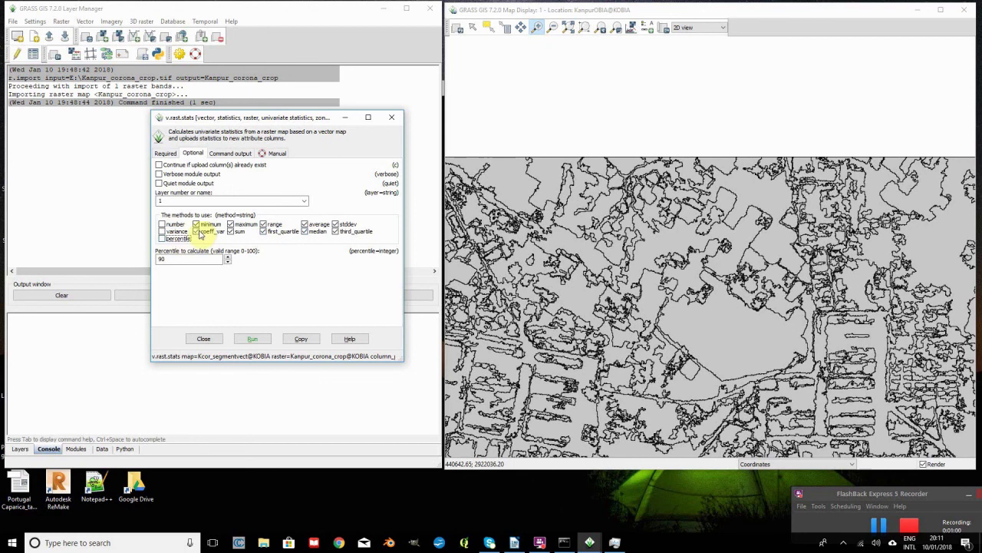
{"action": "left_click", "coordinate": [197, 231]}
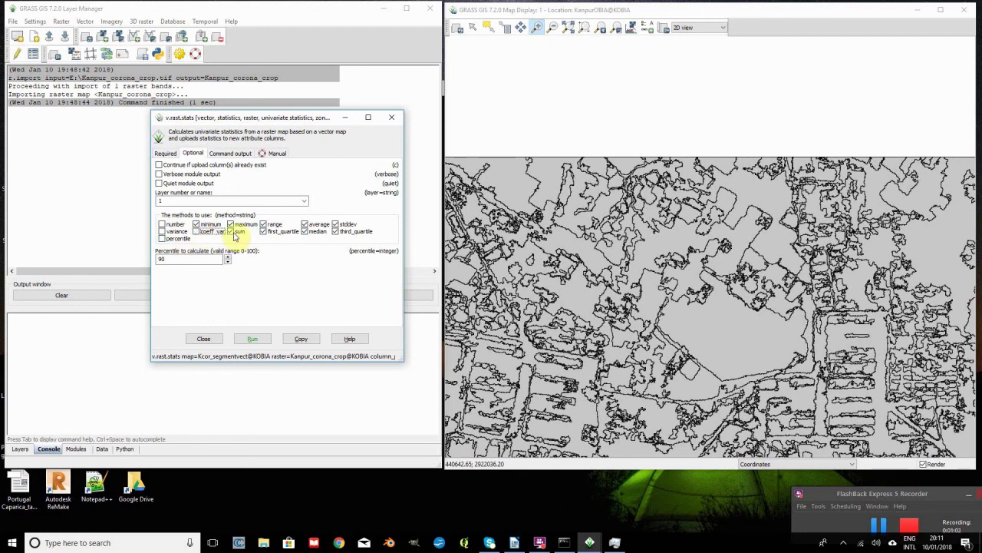
{"action": "left_click", "coordinate": [230, 231]}
{"action": "left_click", "coordinate": [230, 224]}
{"action": "left_click", "coordinate": [196, 224]}
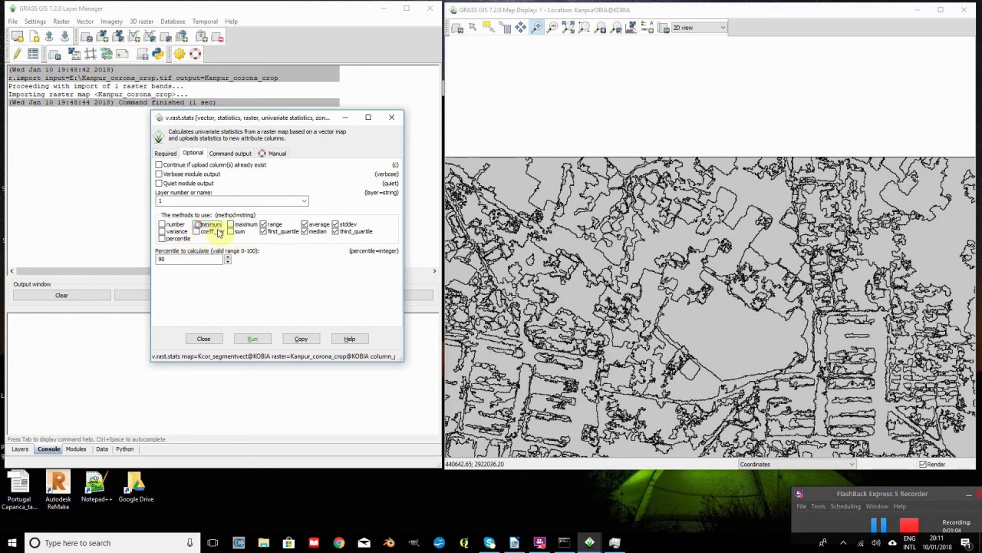
{"action": "left_click", "coordinate": [263, 231]}
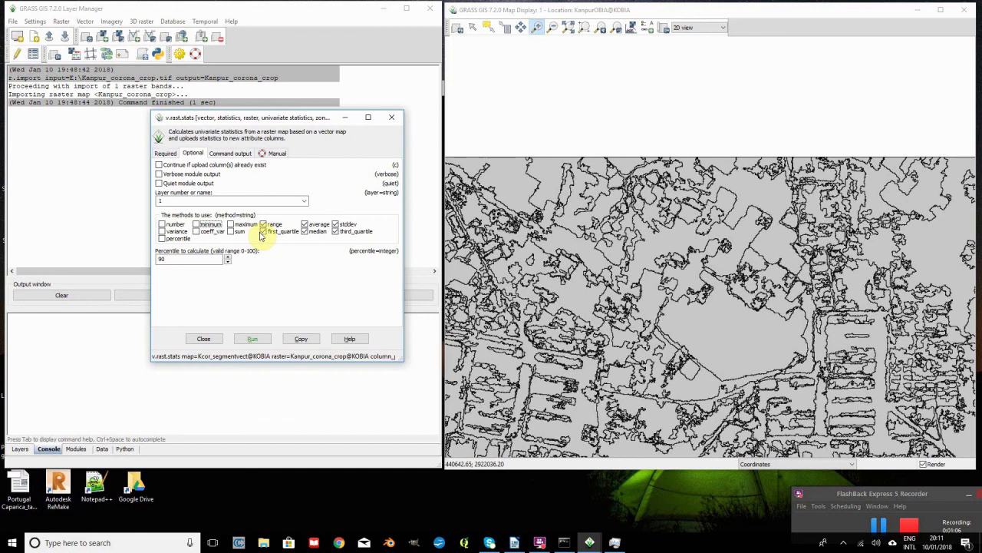
{"action": "left_click", "coordinate": [263, 224]}
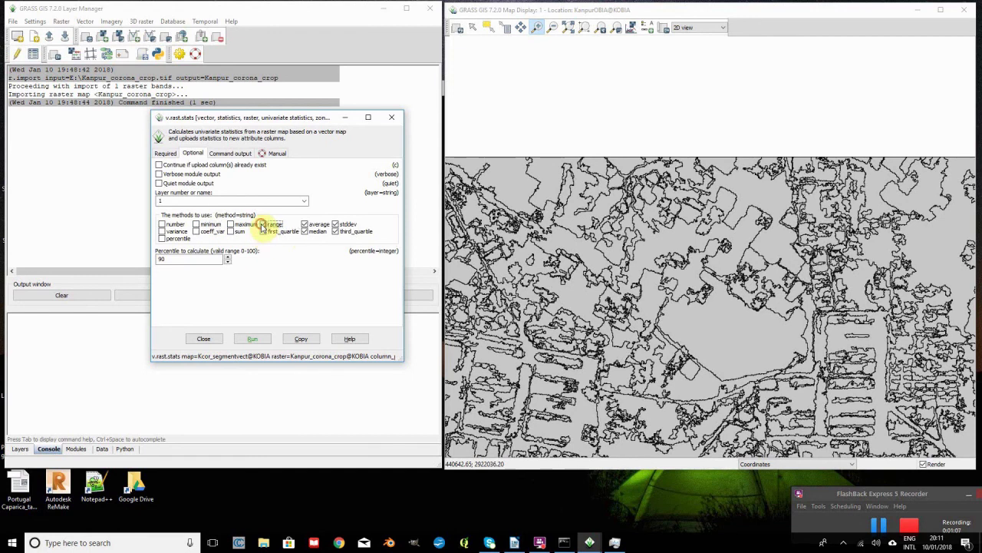
{"action": "left_click", "coordinate": [304, 224]}
{"action": "left_click", "coordinate": [335, 224]}
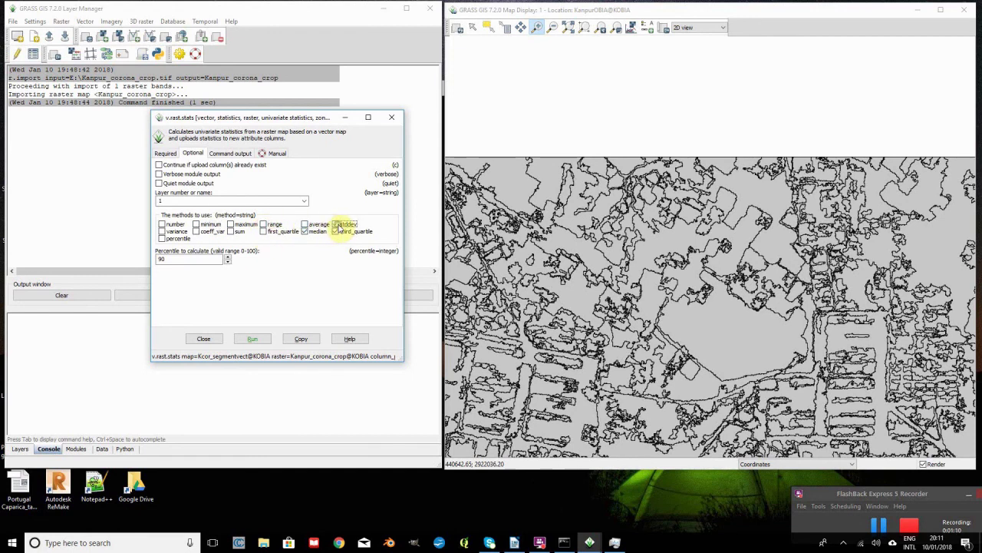
{"action": "left_click", "coordinate": [335, 231]}
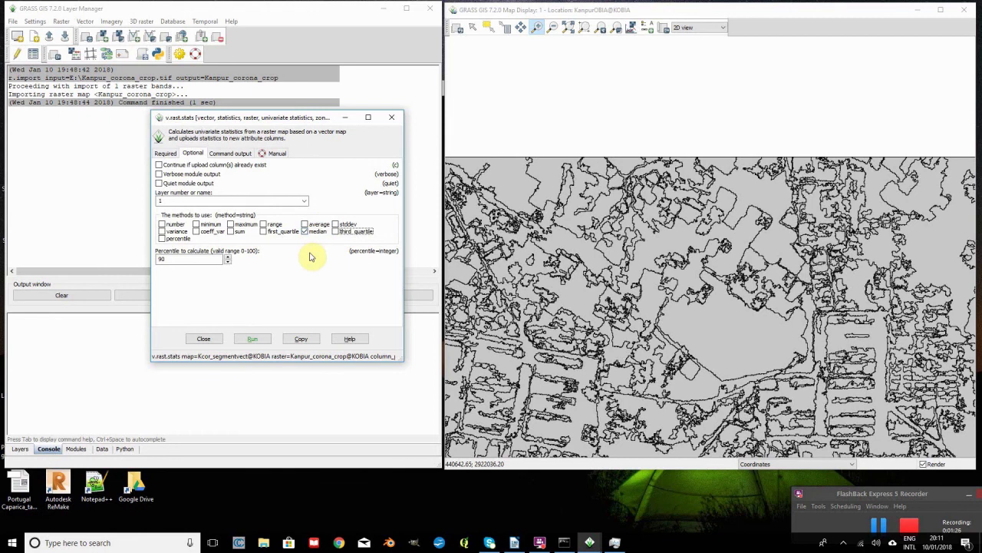
{"action": "left_click", "coordinate": [163, 156]}
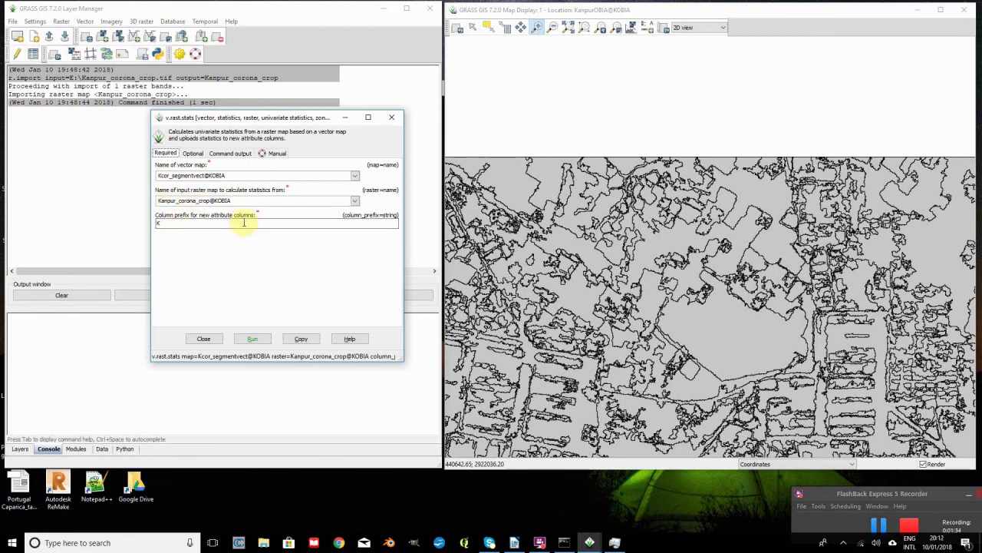
{"action": "left_click", "coordinate": [256, 338]}
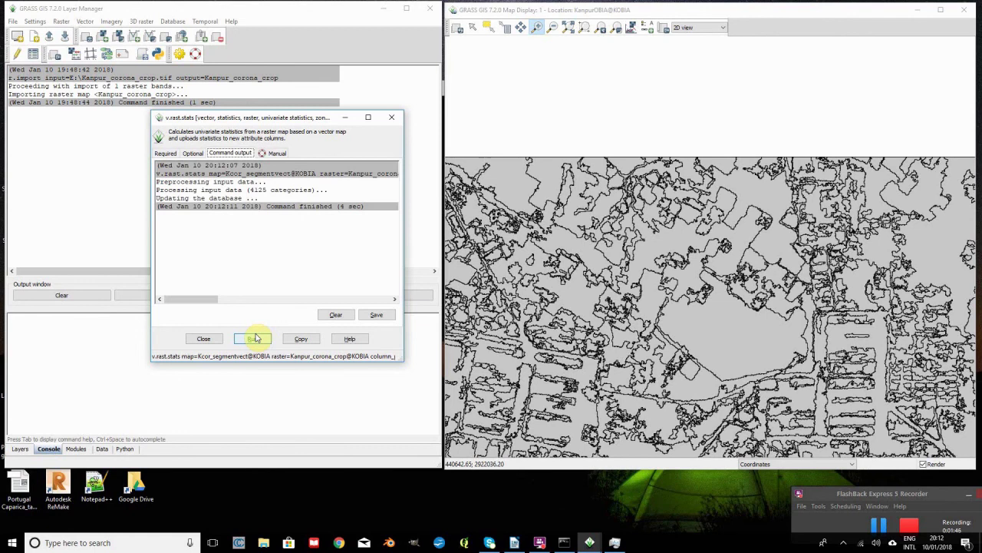
Change the v.rast.stats input raster to KOBIA_Entr and set the column prefix to E.
{"action": "left_click", "coordinate": [164, 153]}
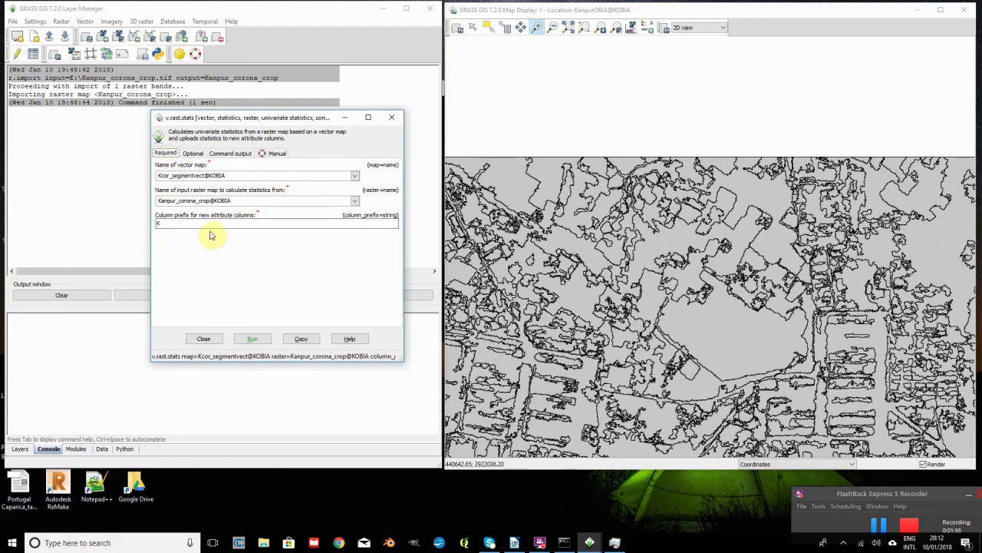
{"action": "left_click", "coordinate": [354, 203]}
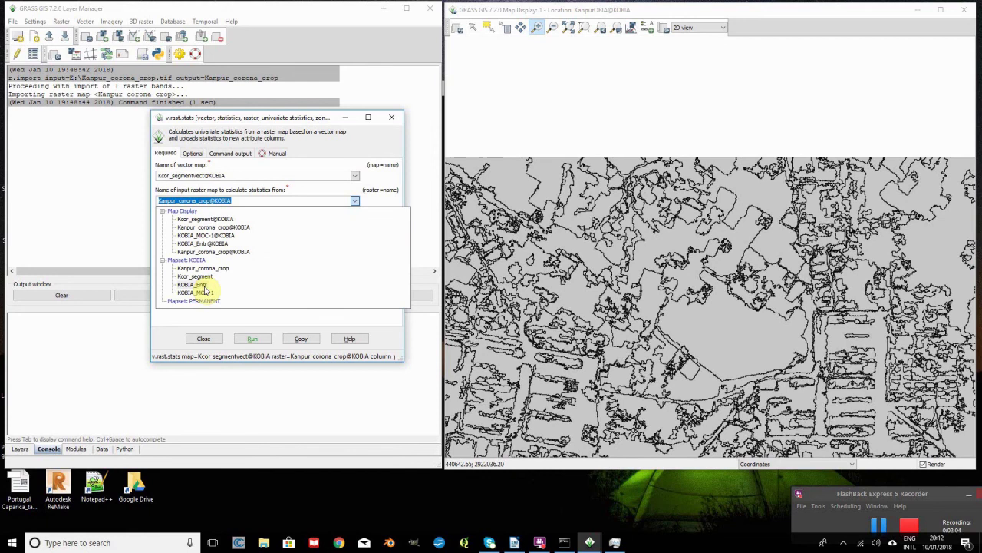
{"action": "left_click", "coordinate": [201, 285]}
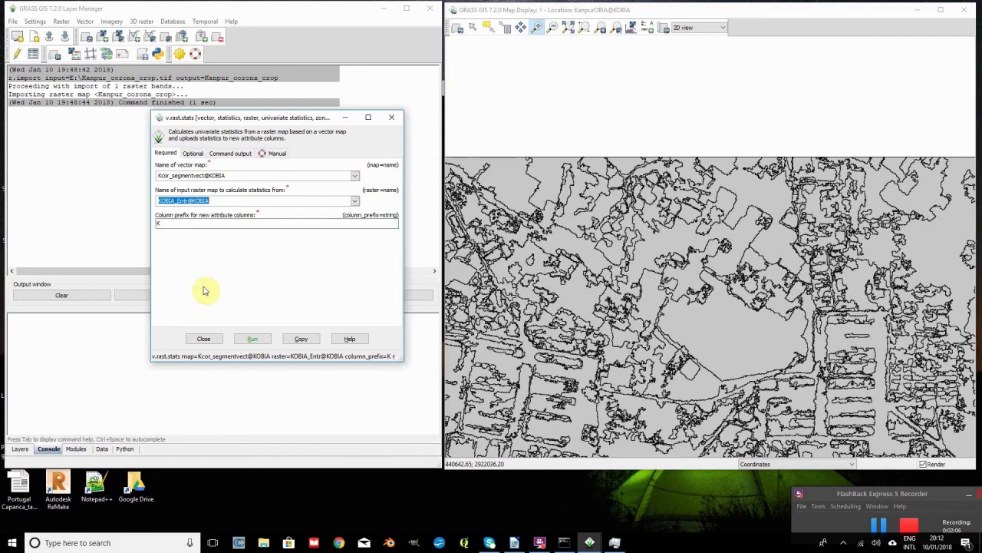
{"action": "left_click", "coordinate": [159, 223]}
{"action": "type", "text": "K"}
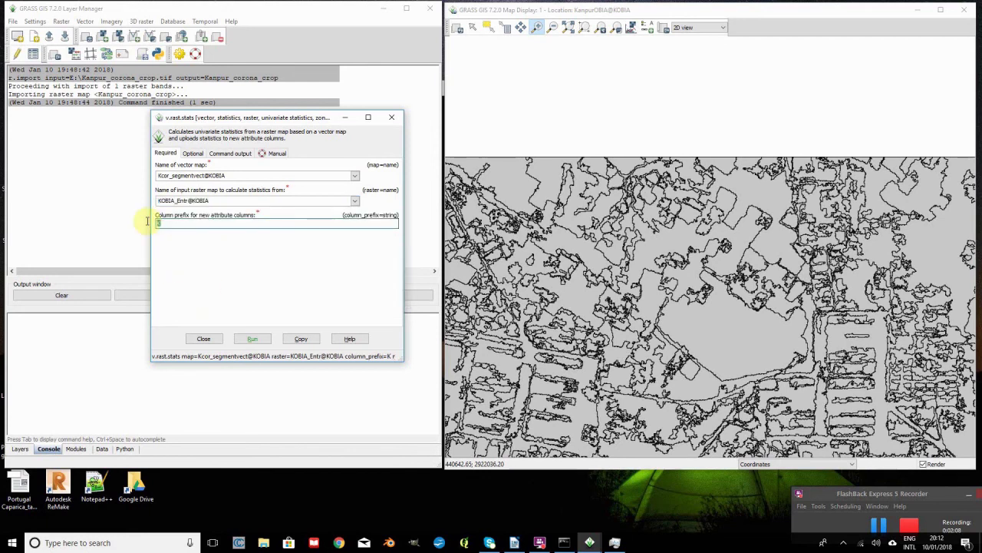
{"action": "type", "text": "E"}
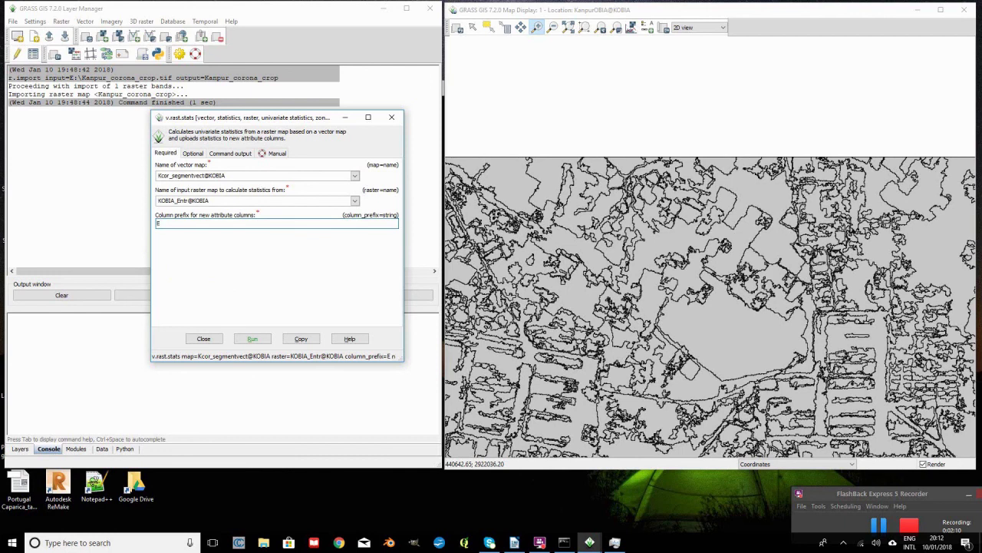
Run v.rast.stats for the KOBIA_Entr raster, and again for KOBIA_MOC-1 with column prefix M.
{"action": "left_click", "coordinate": [261, 341]}
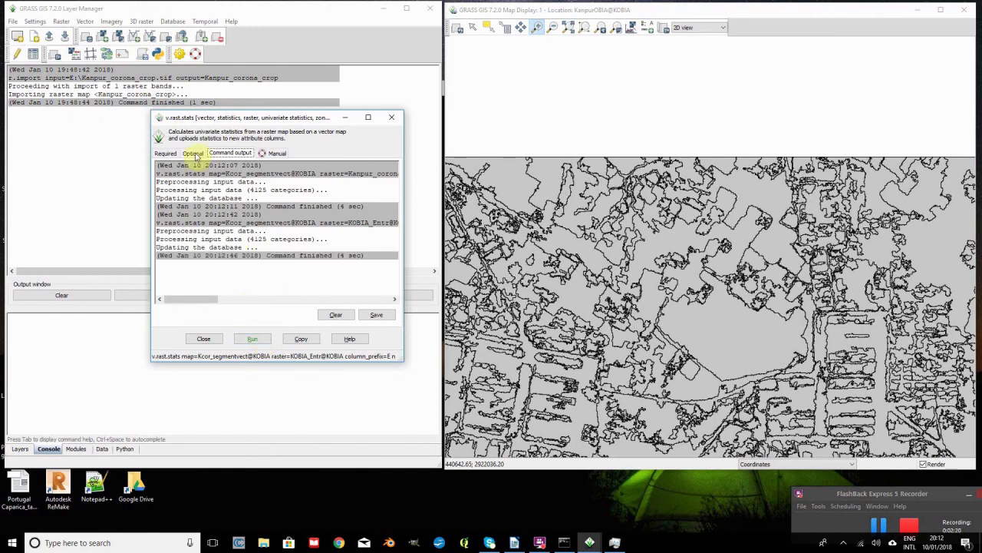
{"action": "left_click", "coordinate": [165, 153]}
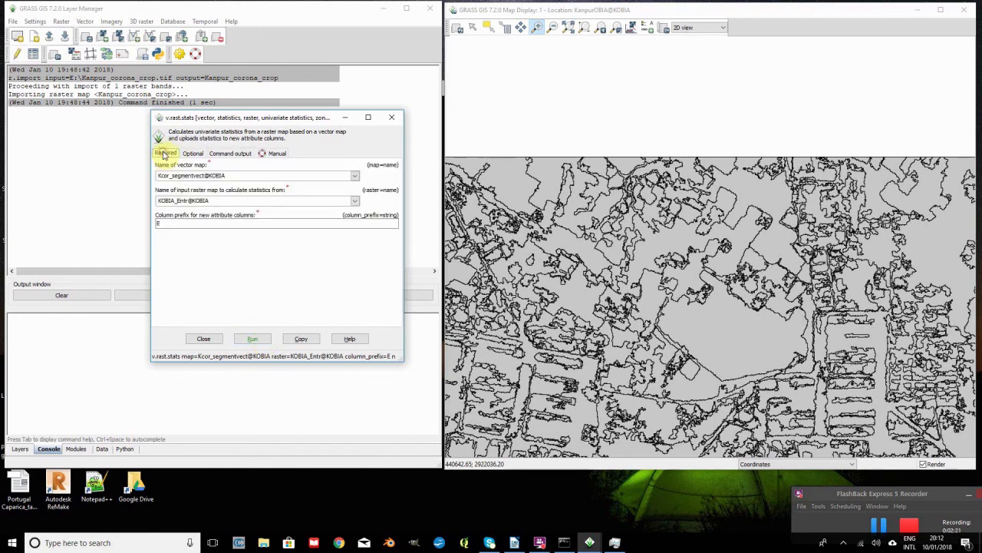
{"action": "left_click", "coordinate": [356, 202]}
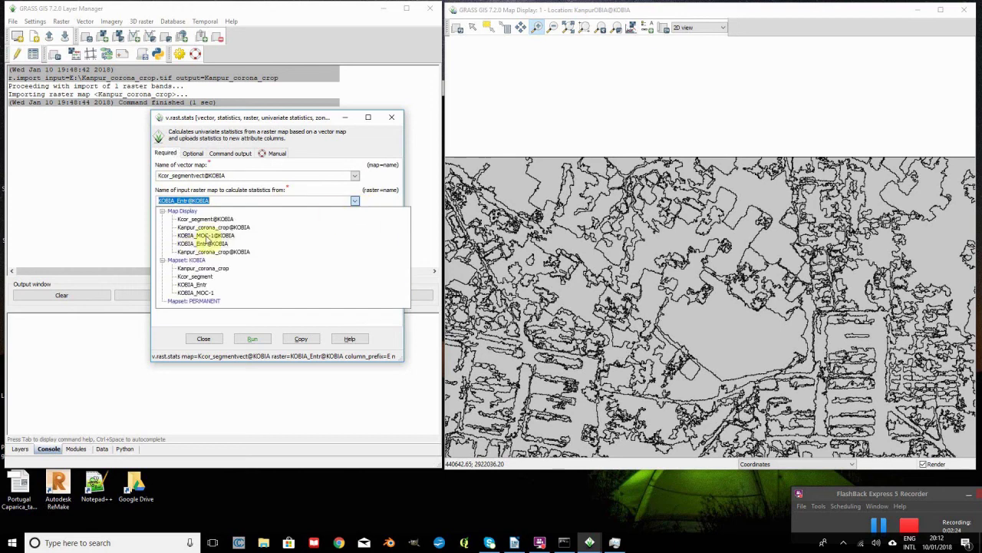
{"action": "left_click", "coordinate": [201, 293]}
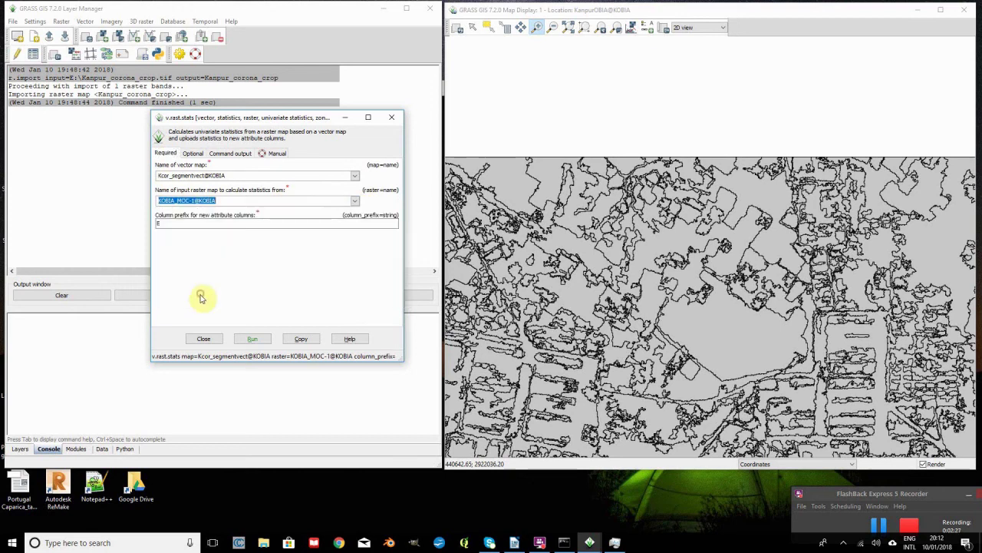
{"action": "left_click", "coordinate": [162, 222]}
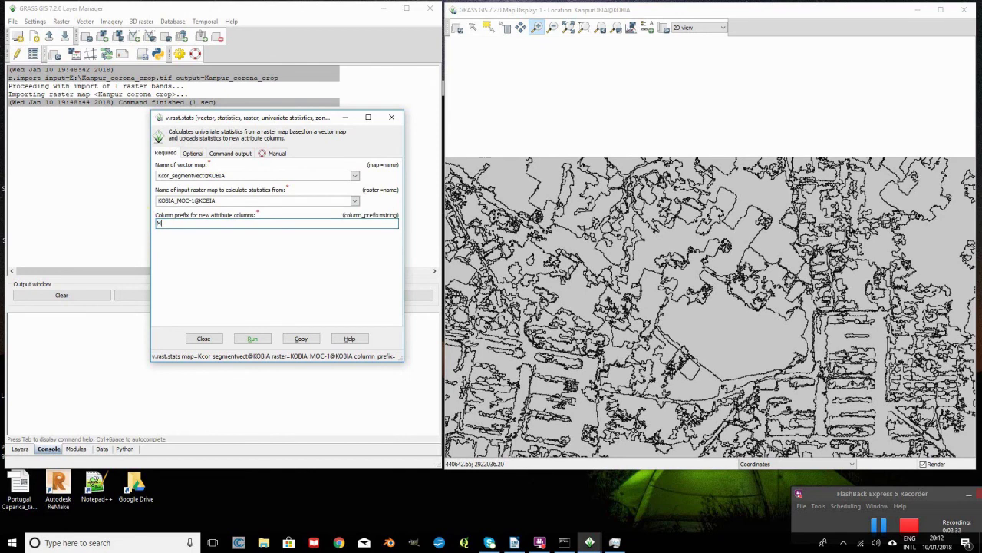
{"action": "left_click", "coordinate": [245, 343]}
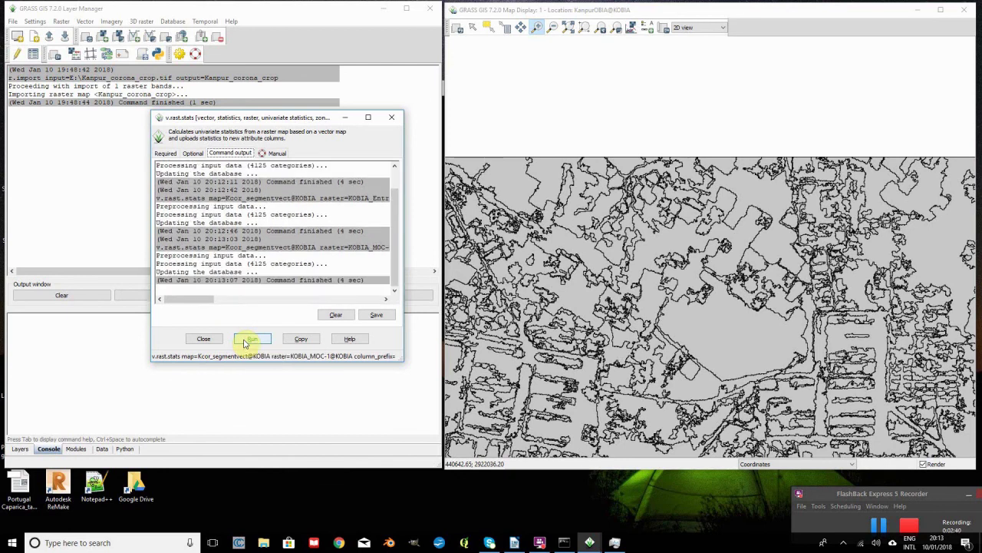
{"action": "left_click", "coordinate": [204, 338]}
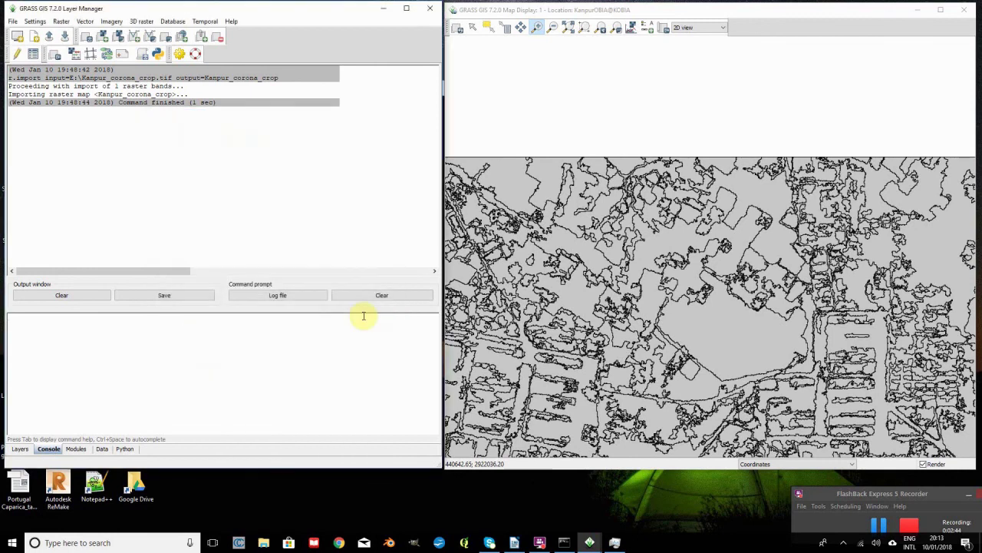
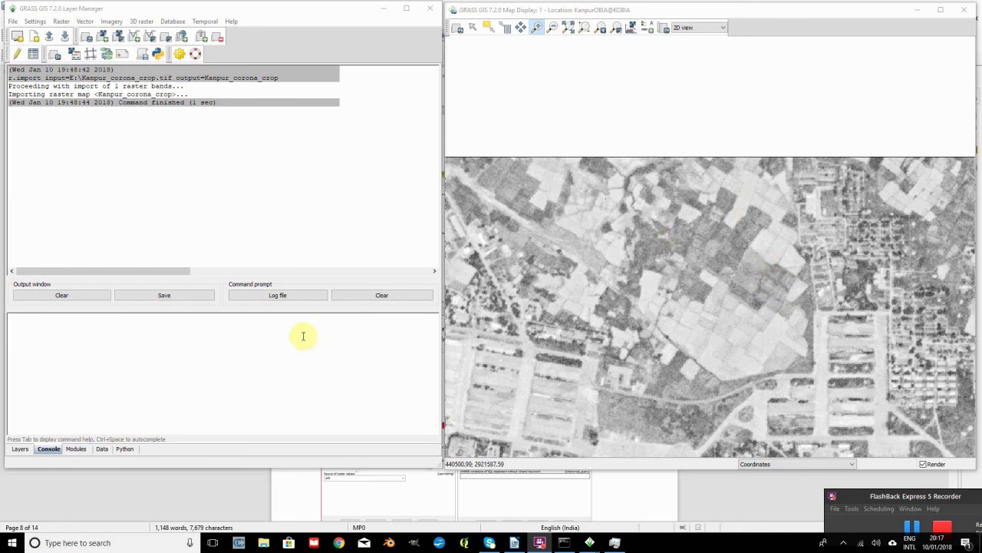
Display the Kcor_segmentvect vector map using the d.vect command.
{"action": "left_click", "coordinate": [282, 326]}
{"action": "type", "text": "d"}
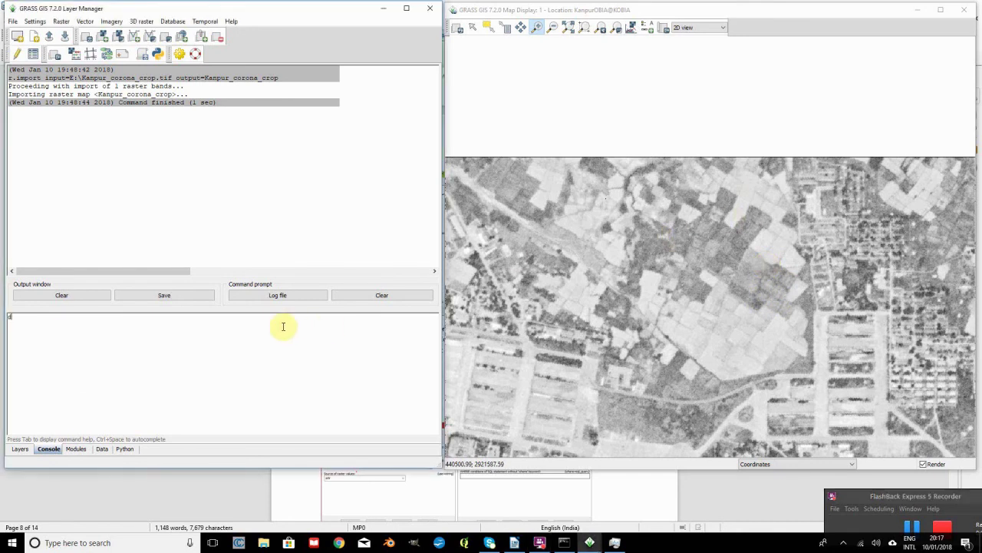
{"action": "type", "text": ".v"}
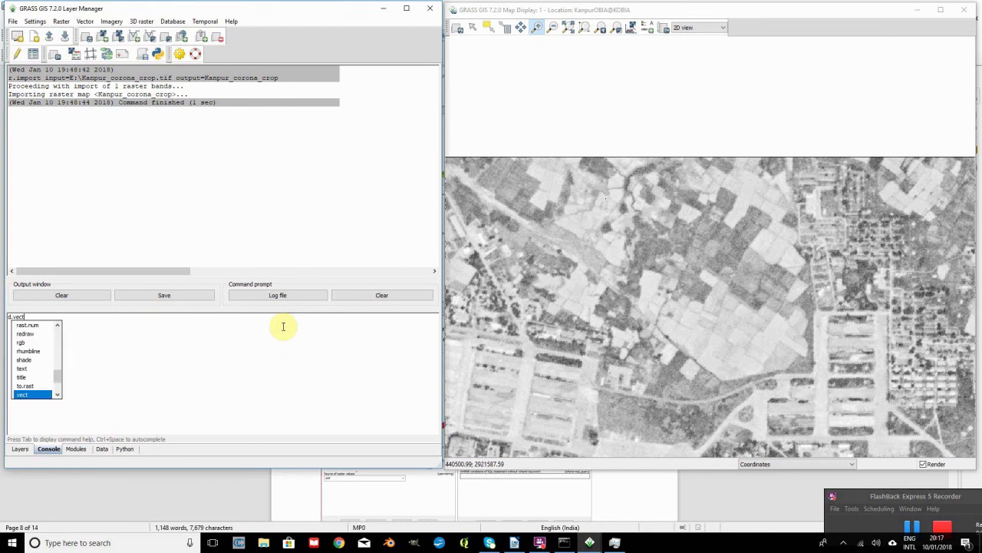
{"action": "type", "text": "ect"}
{"action": "key", "text": "Return"}
{"action": "key", "text": "Return"}
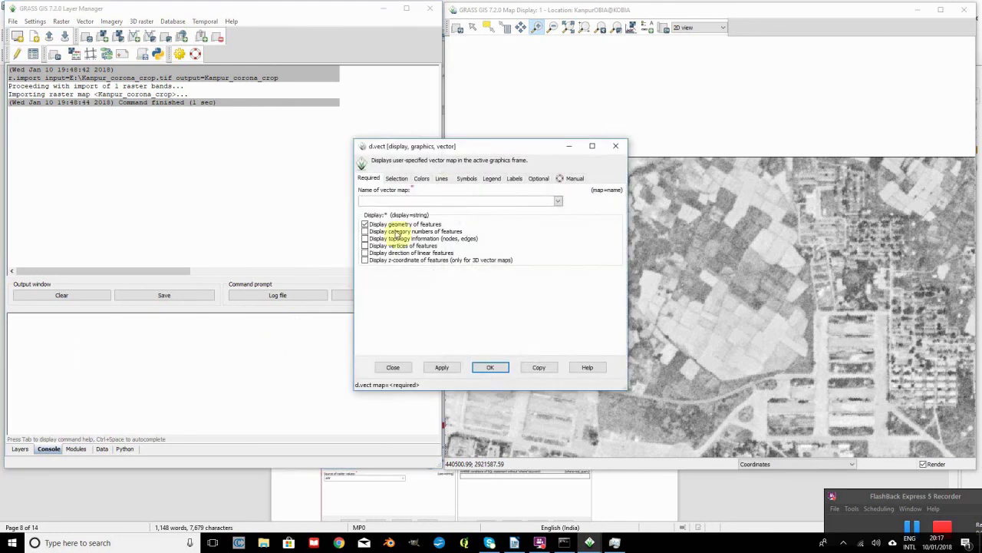
{"action": "left_click", "coordinate": [558, 200]}
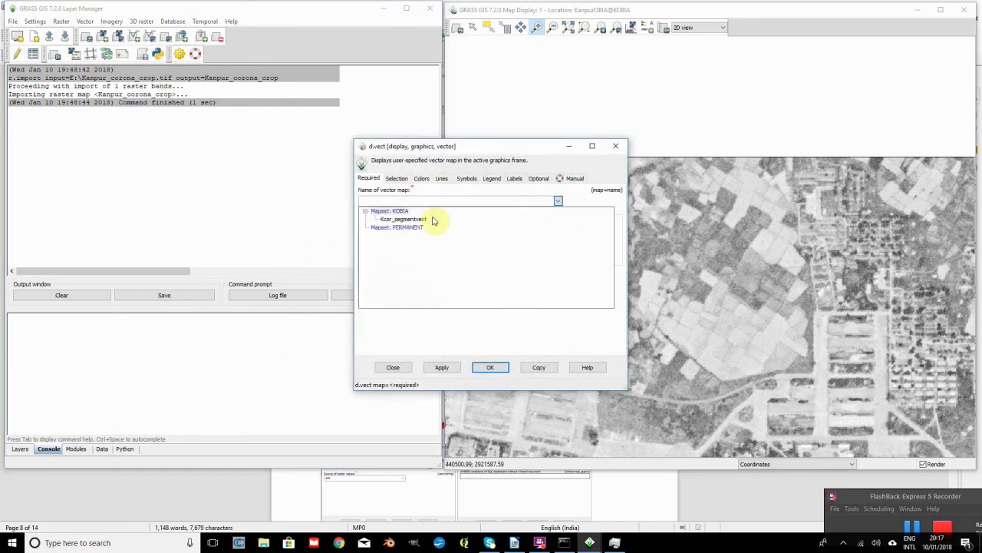
{"action": "left_click", "coordinate": [428, 220]}
{"action": "left_click", "coordinate": [489, 366]}
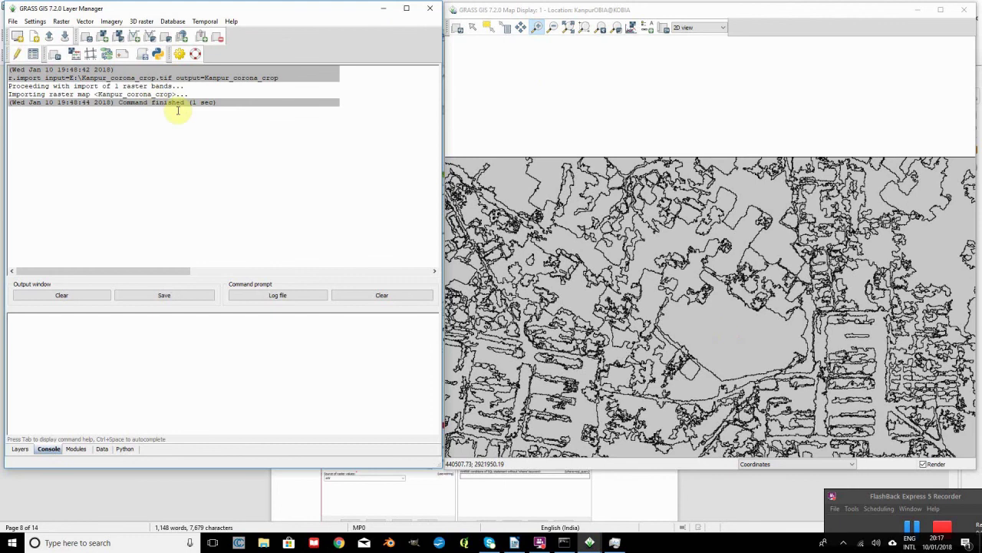
Start a vector-to-raster conversion of Kcor_segmentvect with output raster Cor_img and attr as the source of raster values.
{"action": "left_click", "coordinate": [86, 21]}
{"action": "mouse_move", "coordinate": [104, 90]}
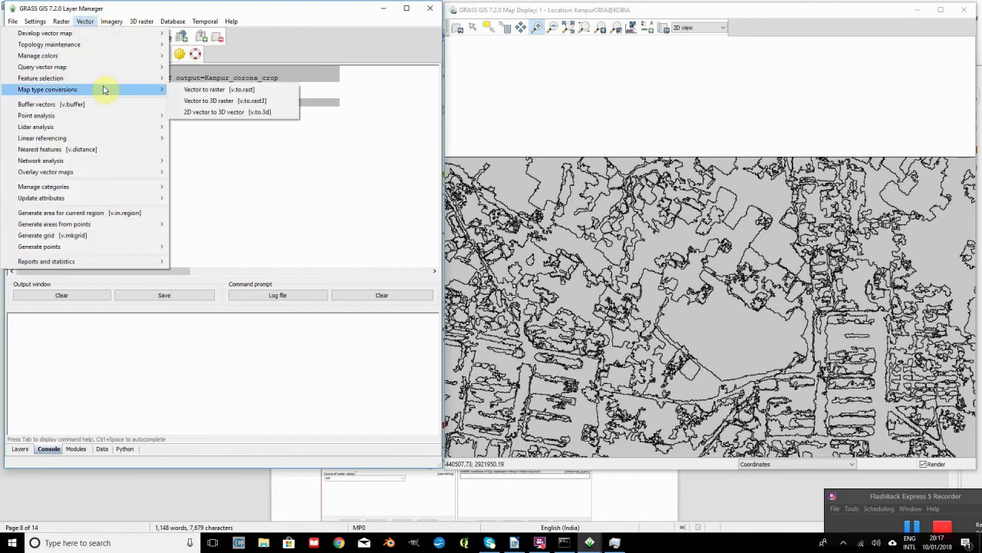
{"action": "left_click", "coordinate": [230, 90]}
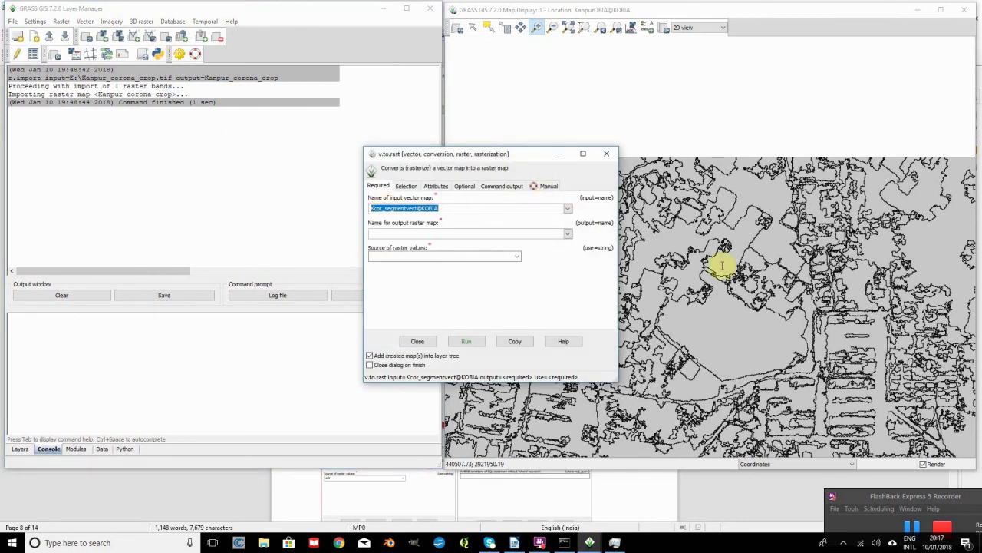
{"action": "left_click", "coordinate": [390, 231]}
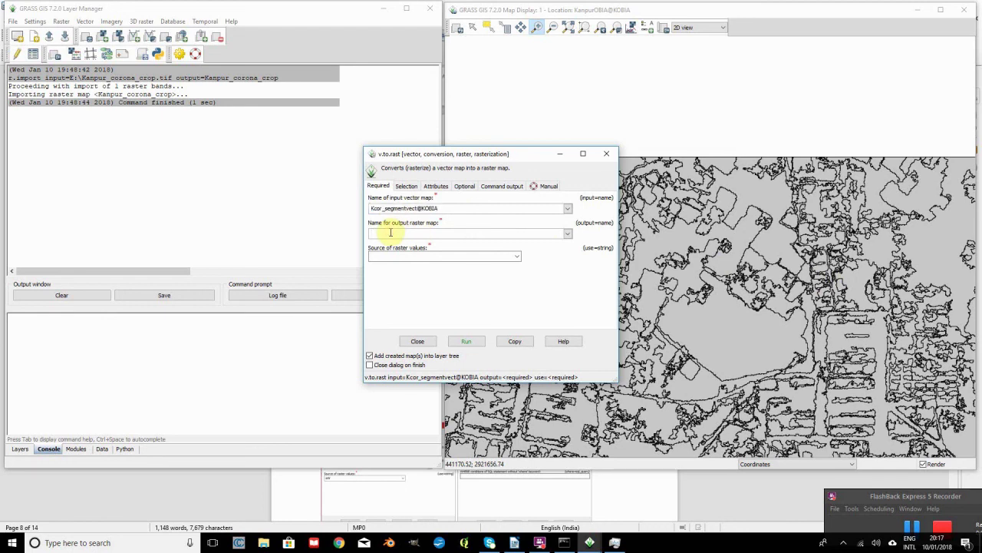
{"action": "type", "text": "Cor_img"}
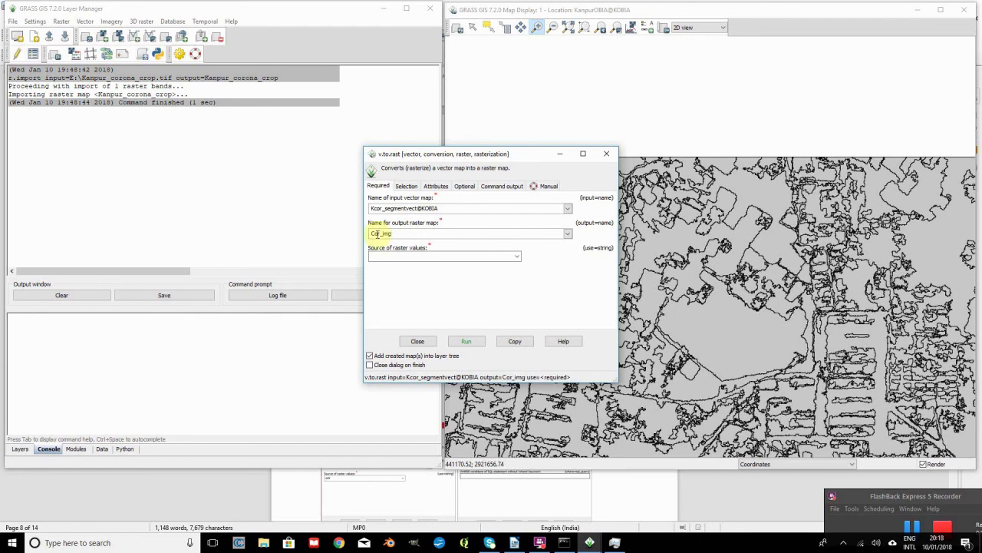
{"action": "left_click", "coordinate": [516, 257]}
{"action": "left_click", "coordinate": [389, 266]}
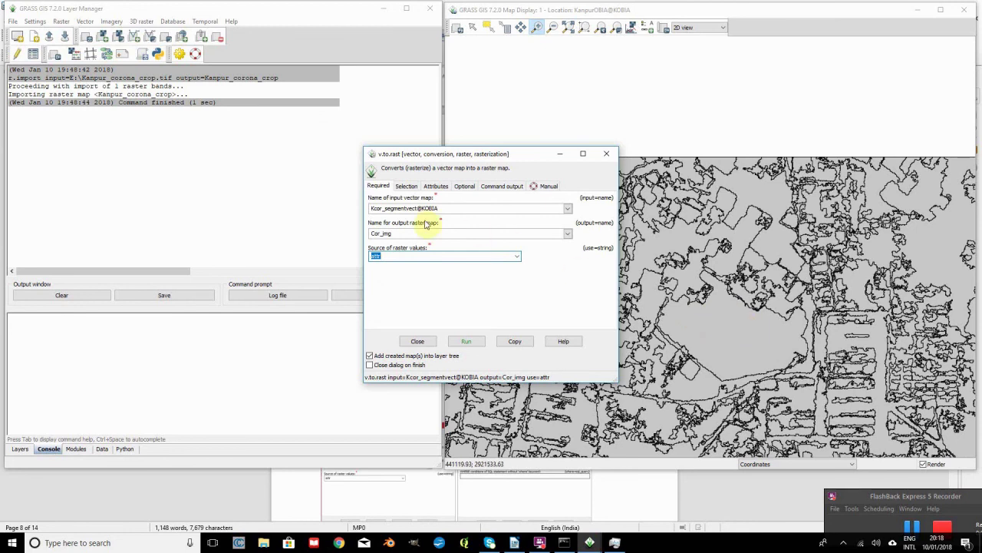
Limit the input feature type to area, take raster values from the K_median column and run the conversion to Cor_img.
{"action": "left_click", "coordinate": [407, 186]}
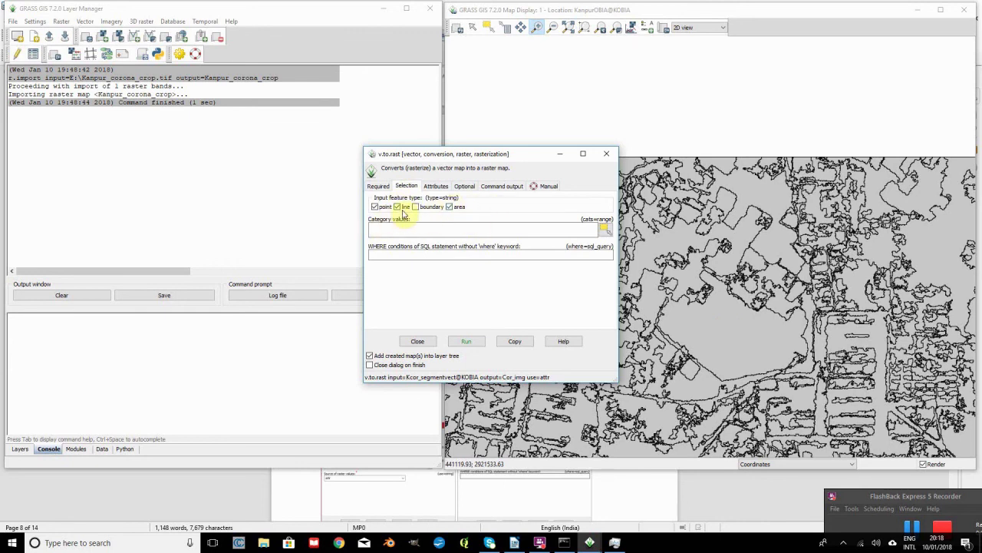
{"action": "left_click", "coordinate": [397, 206]}
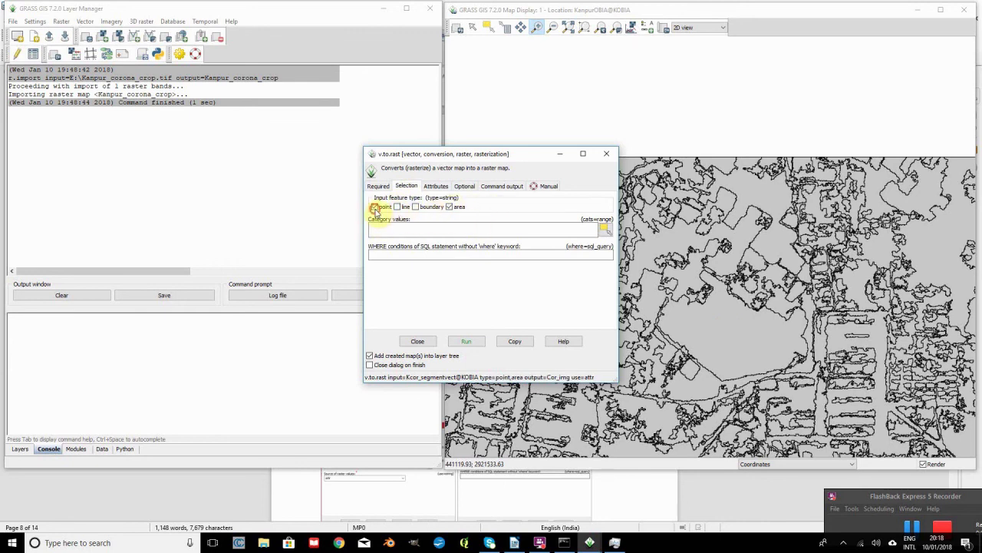
{"action": "left_click", "coordinate": [374, 206]}
{"action": "left_click", "coordinate": [435, 186]}
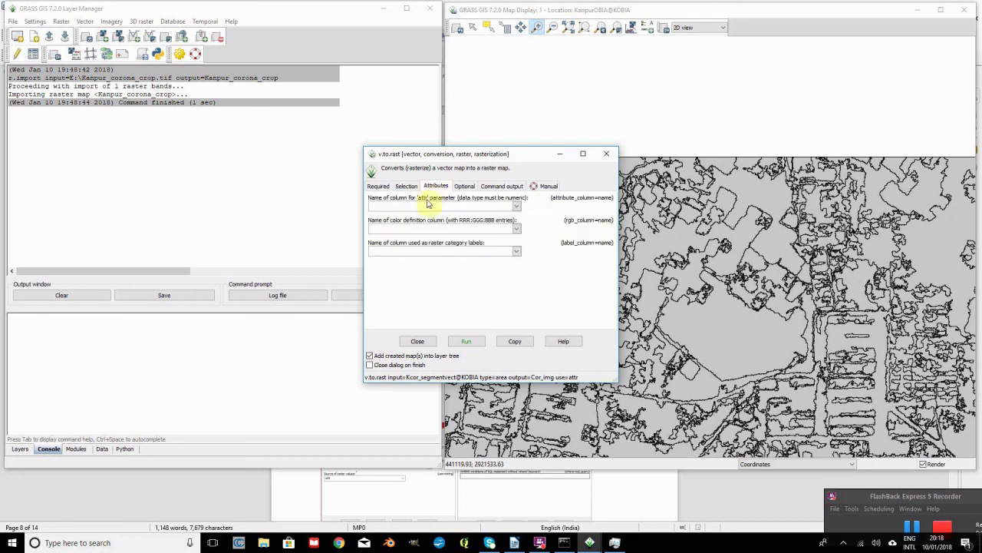
{"action": "left_click", "coordinate": [517, 206]}
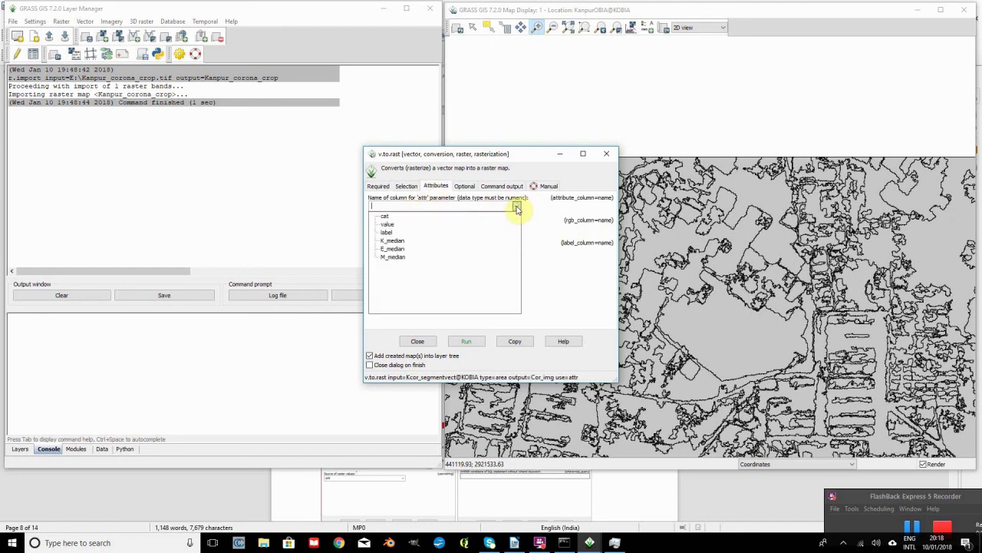
{"action": "left_click", "coordinate": [397, 241]}
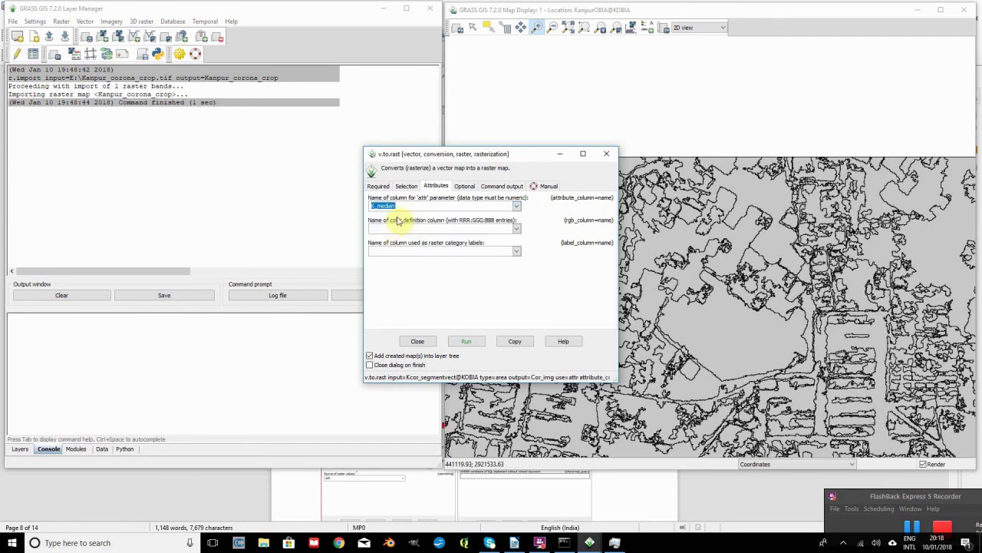
{"action": "left_click", "coordinate": [378, 186]}
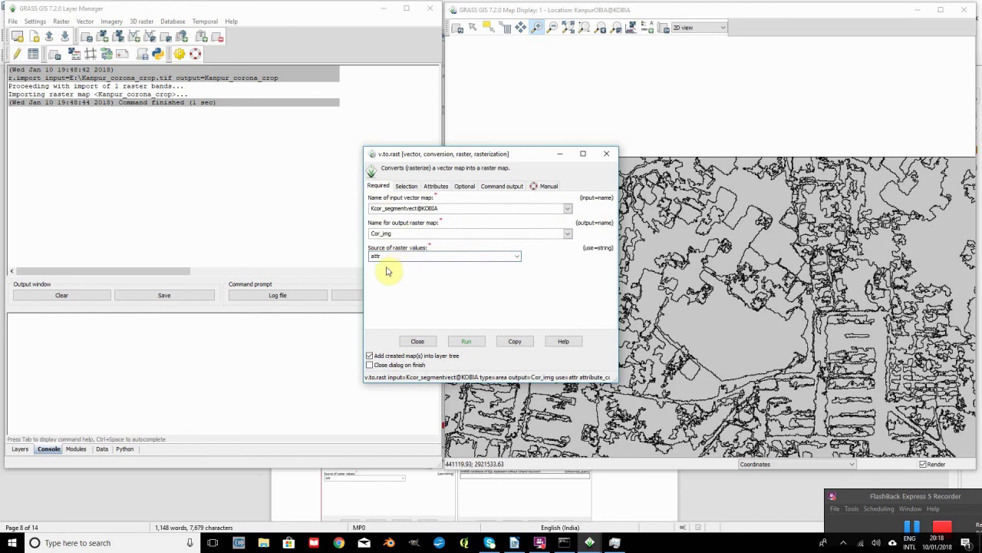
{"action": "left_click", "coordinate": [467, 345]}
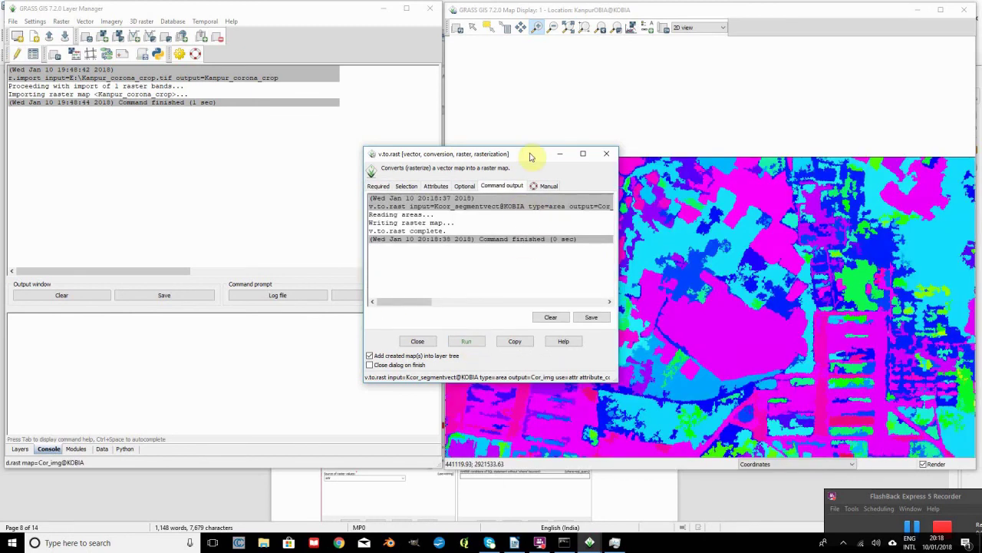
{"action": "left_click_drag", "start_coordinate": [530, 154], "coordinate": [284, 73]}
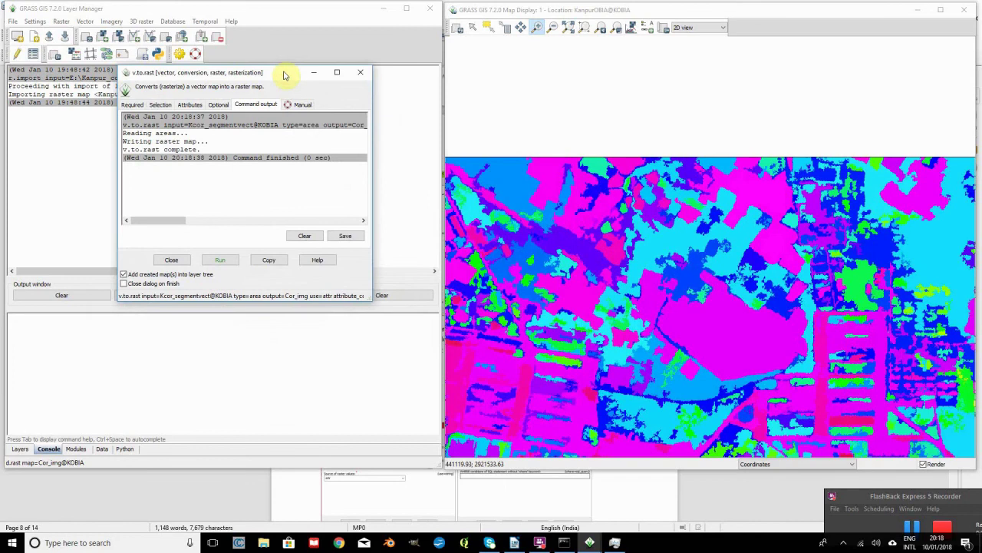
{"action": "left_click_drag", "start_coordinate": [710, 346], "coordinate": [736, 359]}
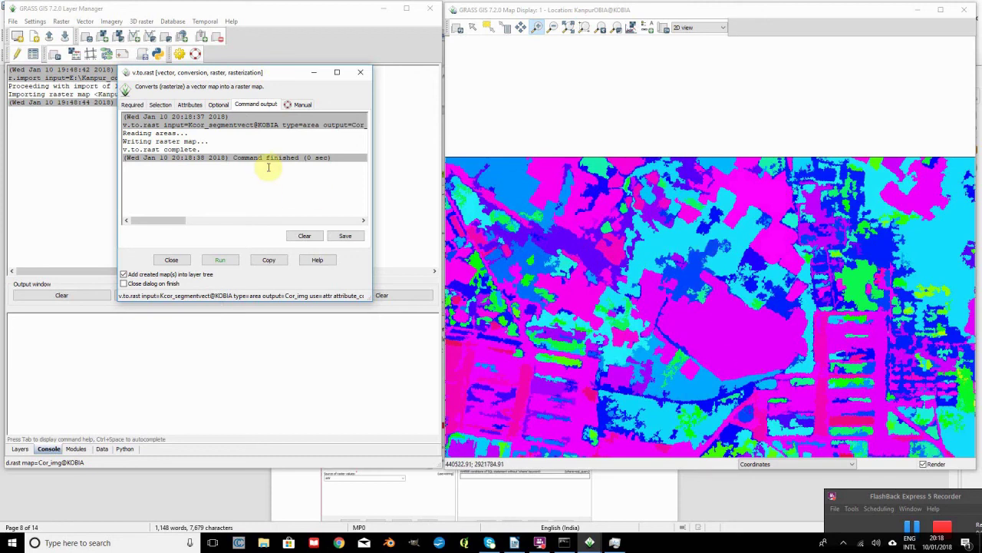
Change the v.to.rast output name to E_img and the attribute column to E_median, and try to run the conversion.
{"action": "left_click", "coordinate": [133, 104]}
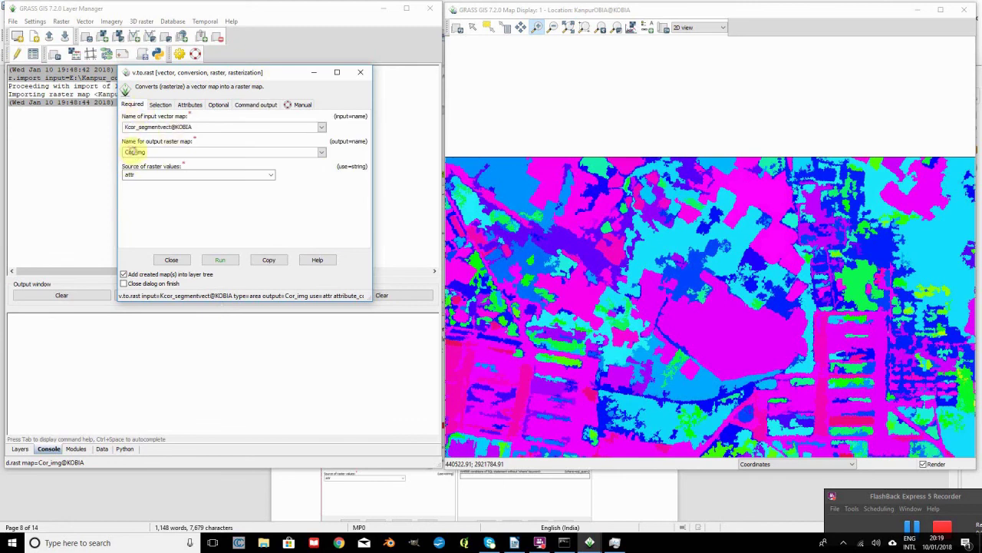
{"action": "type", "text": "E"}
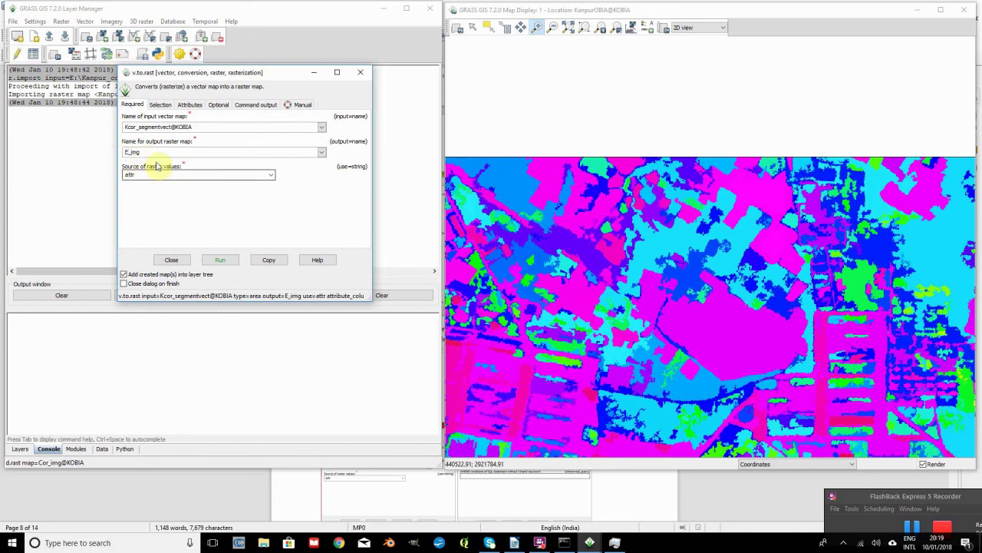
{"action": "left_click", "coordinate": [186, 105]}
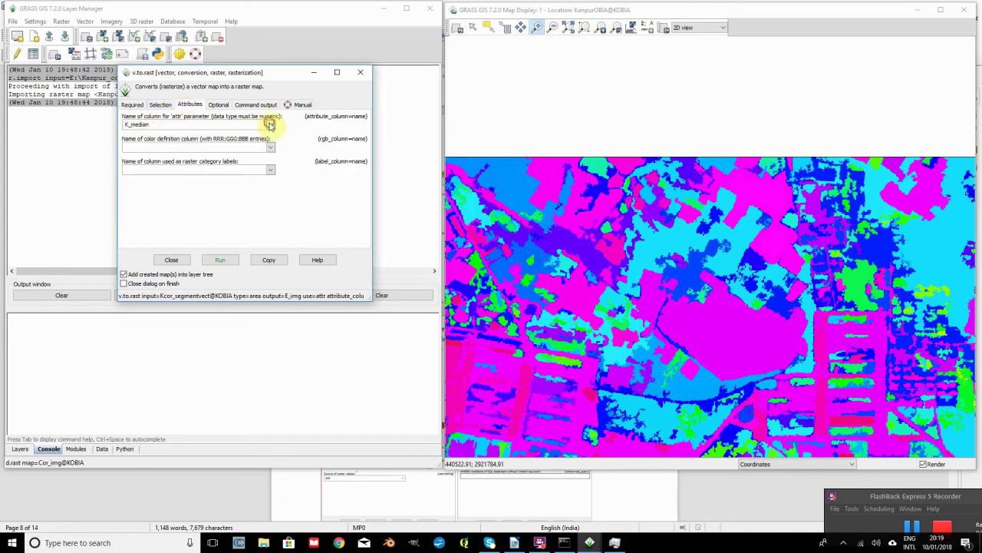
{"action": "left_click", "coordinate": [270, 124]}
{"action": "left_click", "coordinate": [147, 168]}
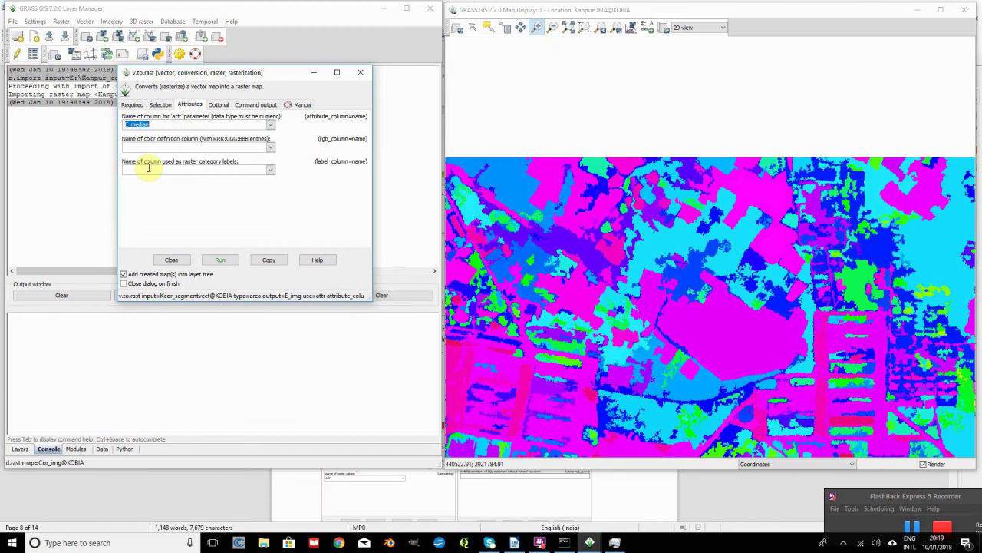
{"action": "left_click", "coordinate": [223, 261]}
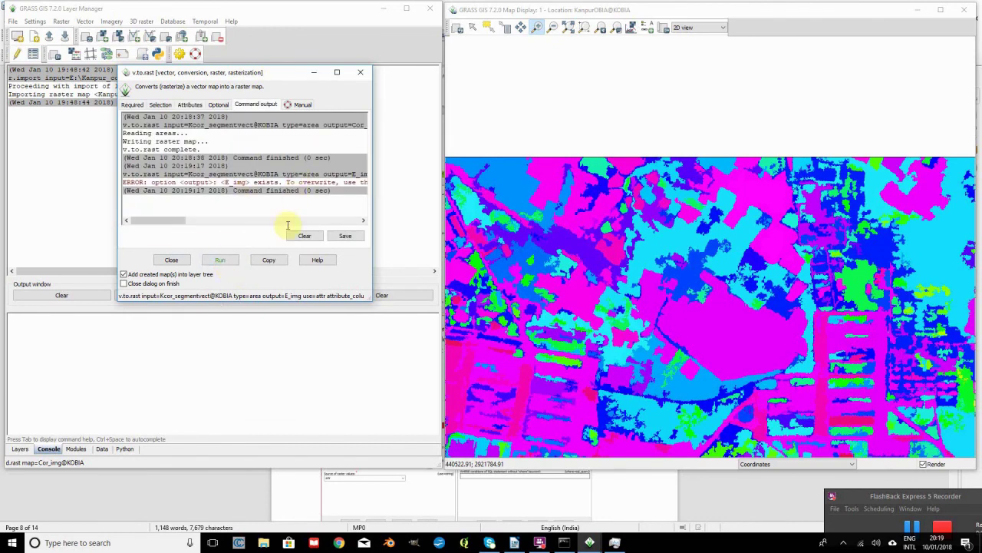
Allow output files to overwrite existing files and rerun the conversion to E_img.
{"action": "left_click", "coordinate": [218, 105]}
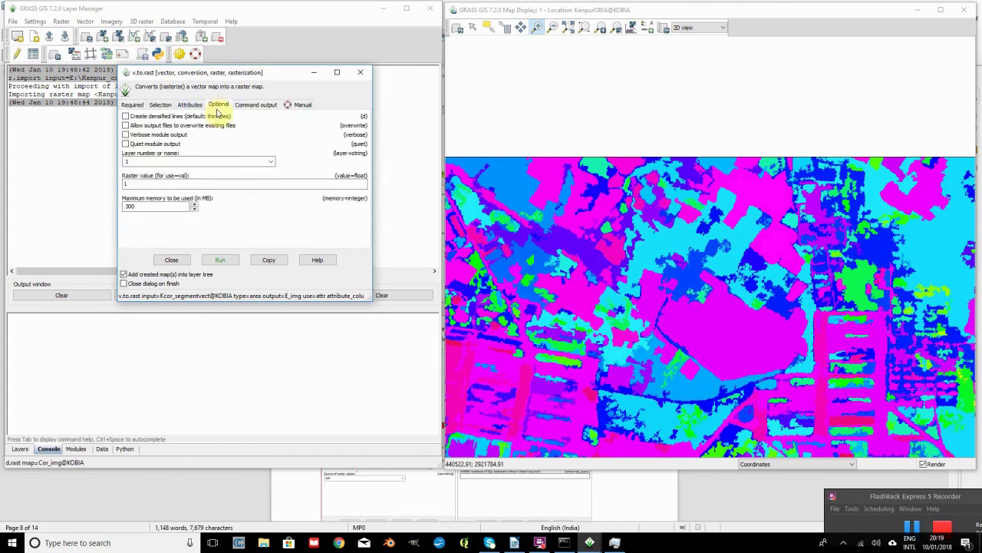
{"action": "left_click", "coordinate": [126, 125]}
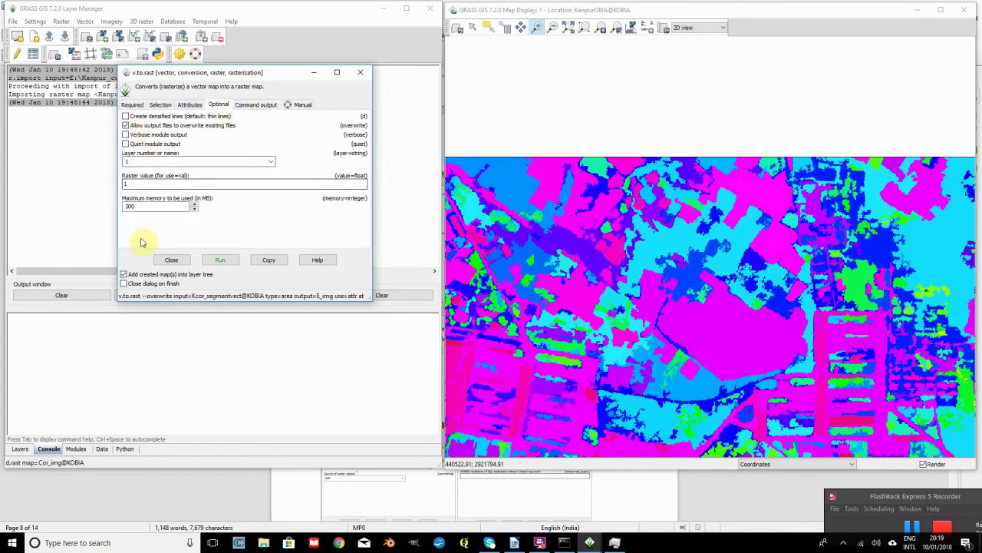
{"action": "left_click", "coordinate": [220, 260]}
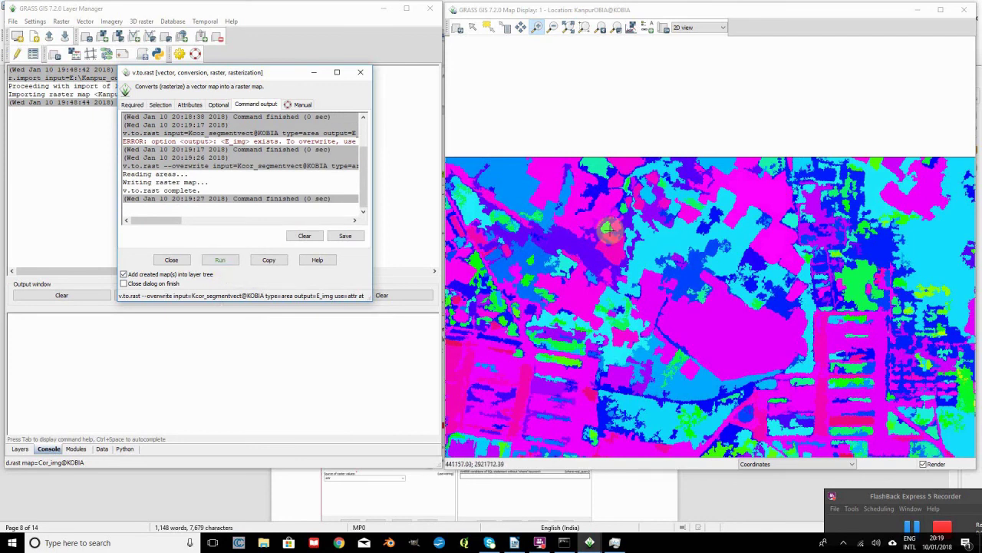
Display the E_img raster in the map display with d.rast.
{"action": "left_click", "coordinate": [72, 333]}
{"action": "type", "text": "d.ras"}
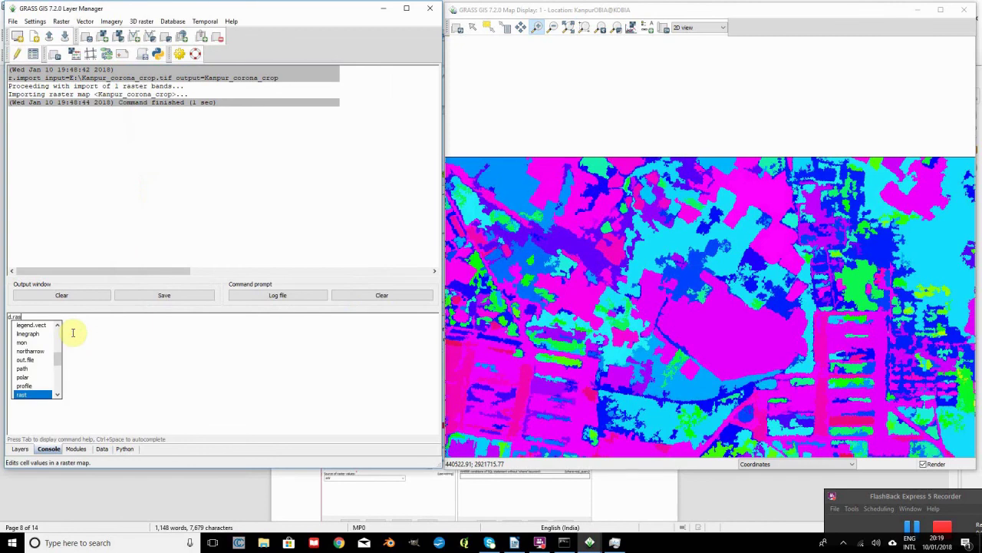
{"action": "type", "text": "t"}
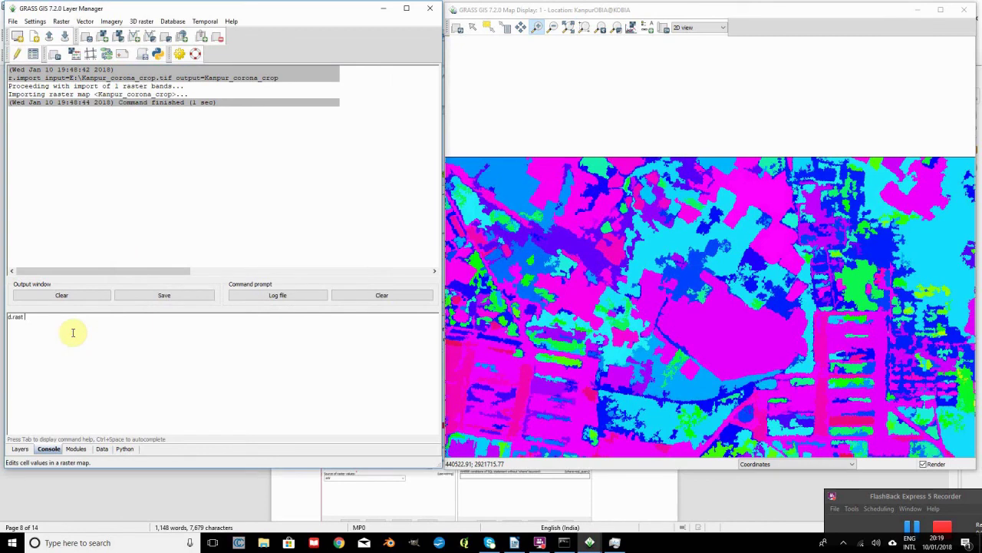
{"action": "key", "text": "Return"}
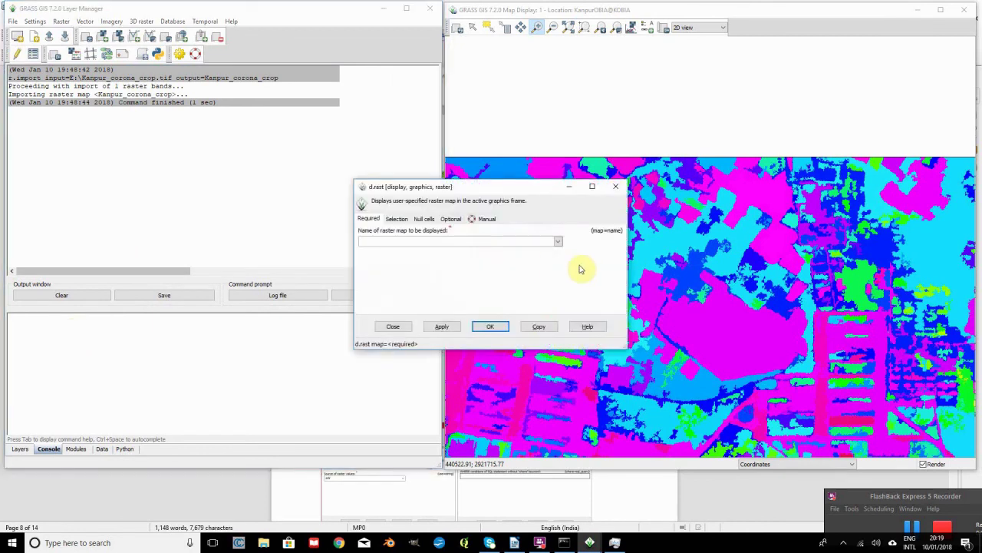
{"action": "left_click", "coordinate": [558, 244]}
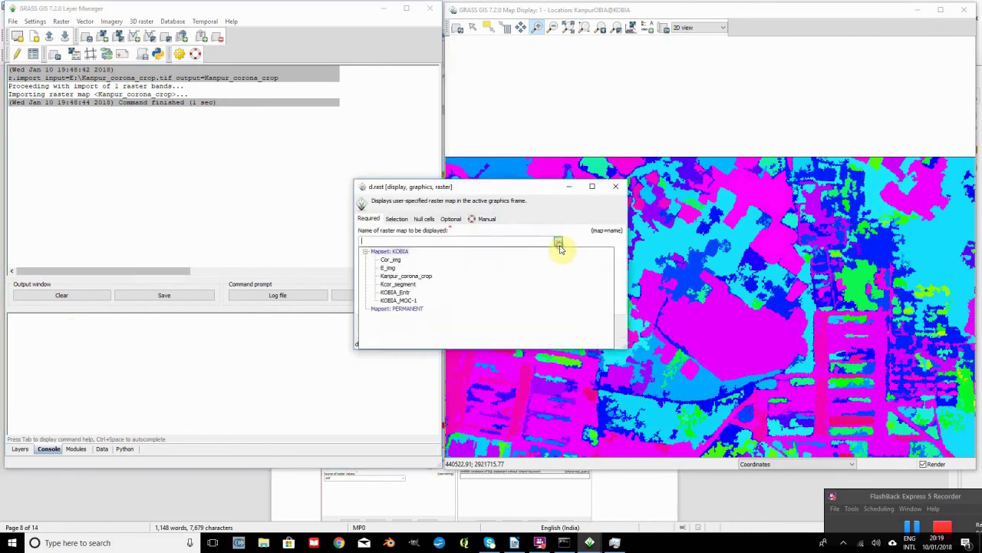
{"action": "left_click", "coordinate": [390, 268]}
{"action": "left_click", "coordinate": [495, 323]}
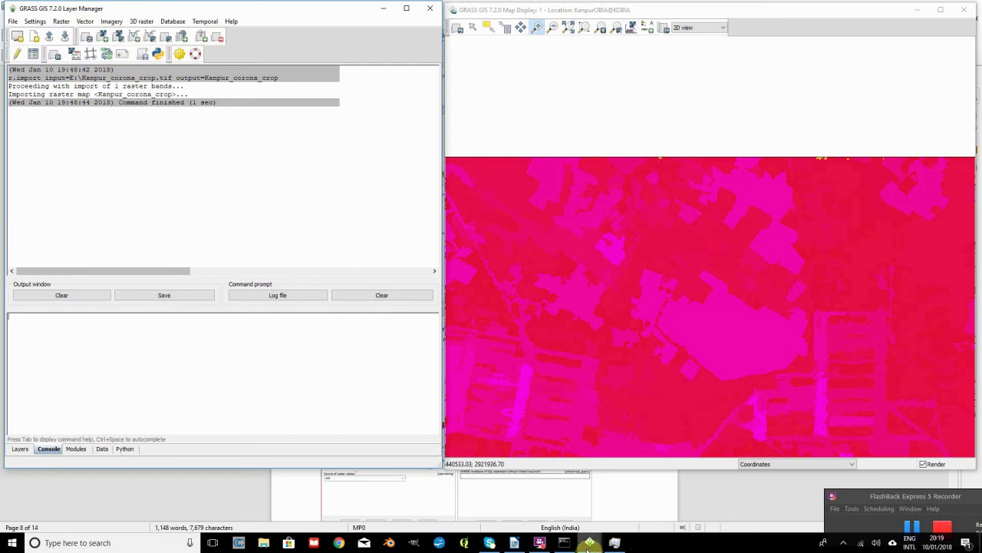
Change the v.to.rast output name to M_img and the attribute column to M_median, and run the conversion.
{"action": "mouse_move", "coordinate": [588, 543]}
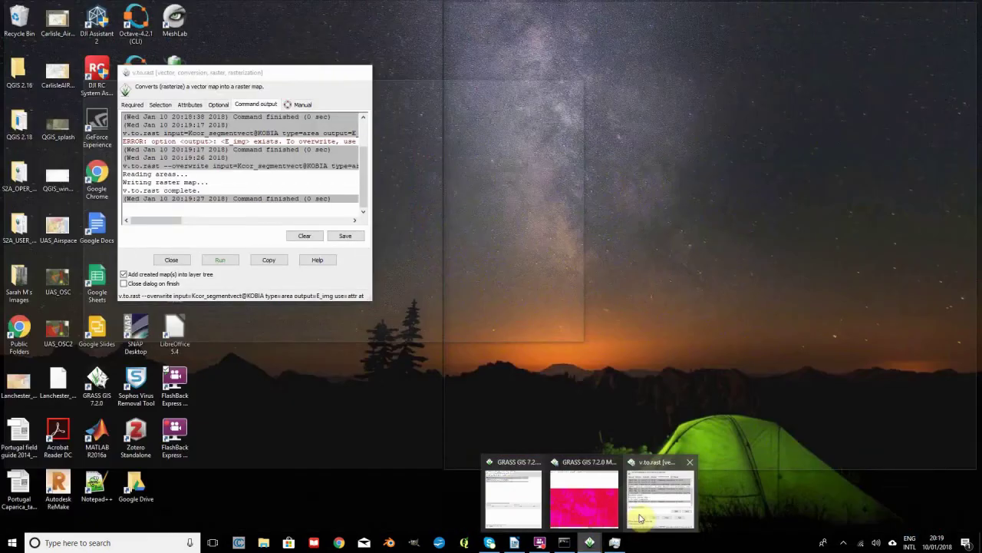
{"action": "left_click", "coordinate": [636, 509]}
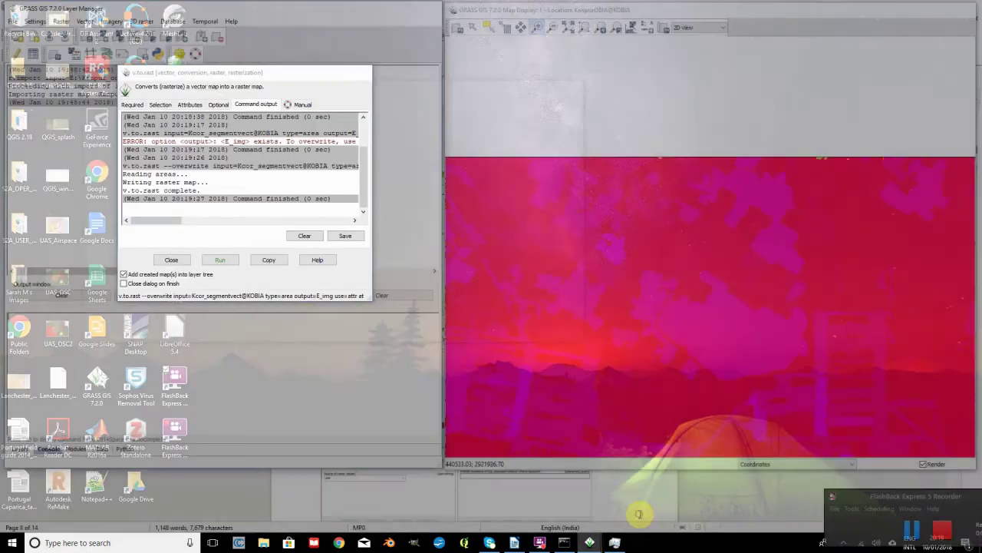
{"action": "left_click", "coordinate": [131, 104]}
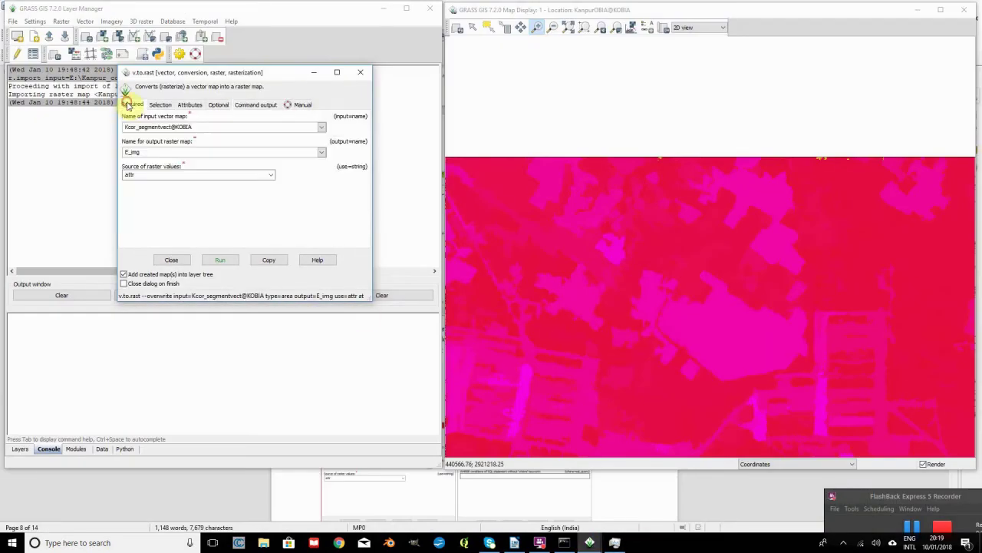
{"action": "left_click", "coordinate": [127, 152]}
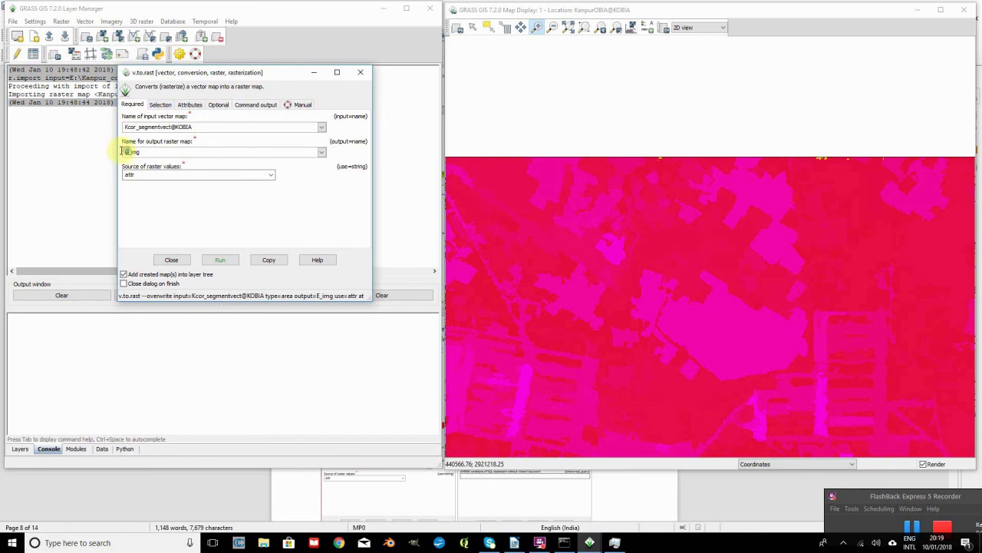
{"action": "type", "text": "M"}
{"action": "left_click", "coordinate": [190, 104]}
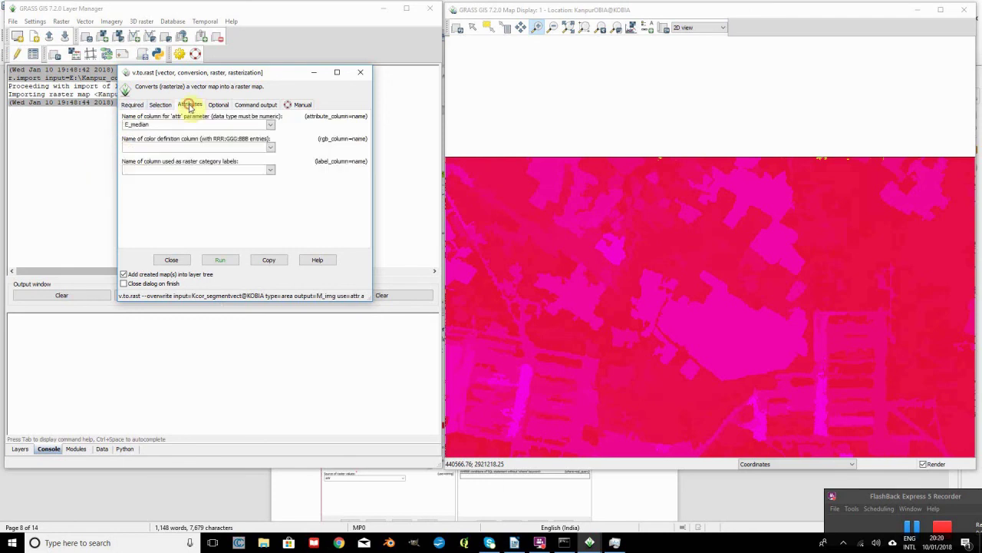
{"action": "left_click", "coordinate": [271, 124]}
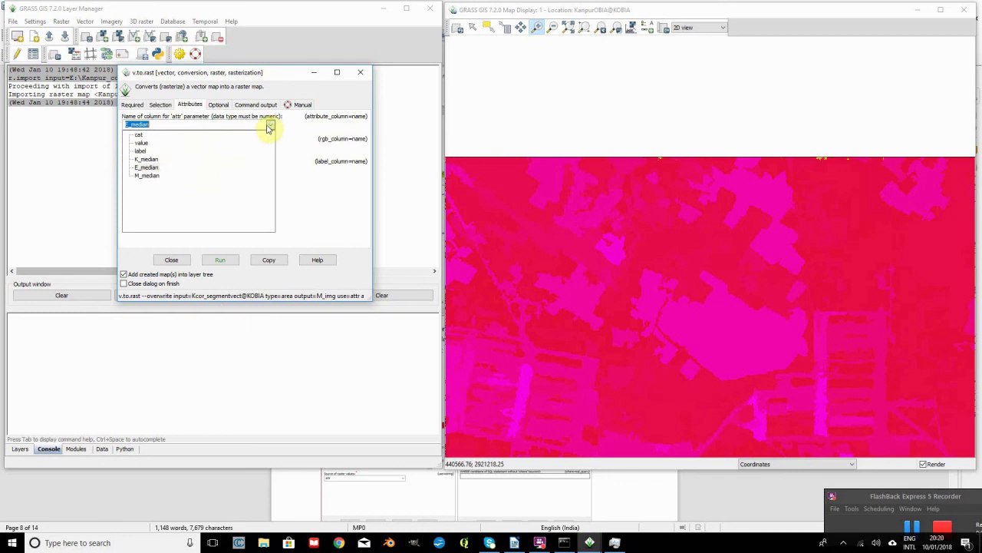
{"action": "left_click", "coordinate": [149, 176]}
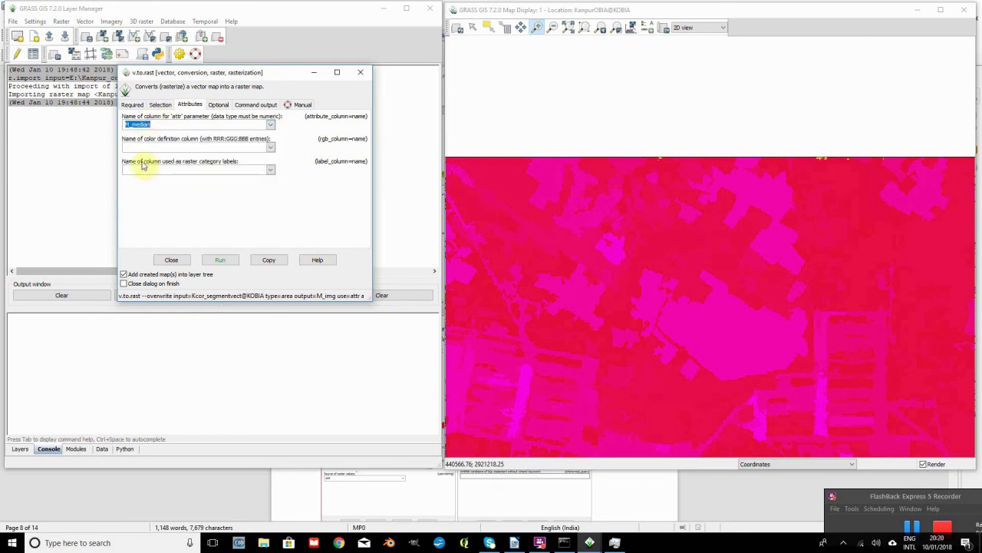
{"action": "left_click", "coordinate": [248, 104]}
{"action": "left_click", "coordinate": [218, 104]}
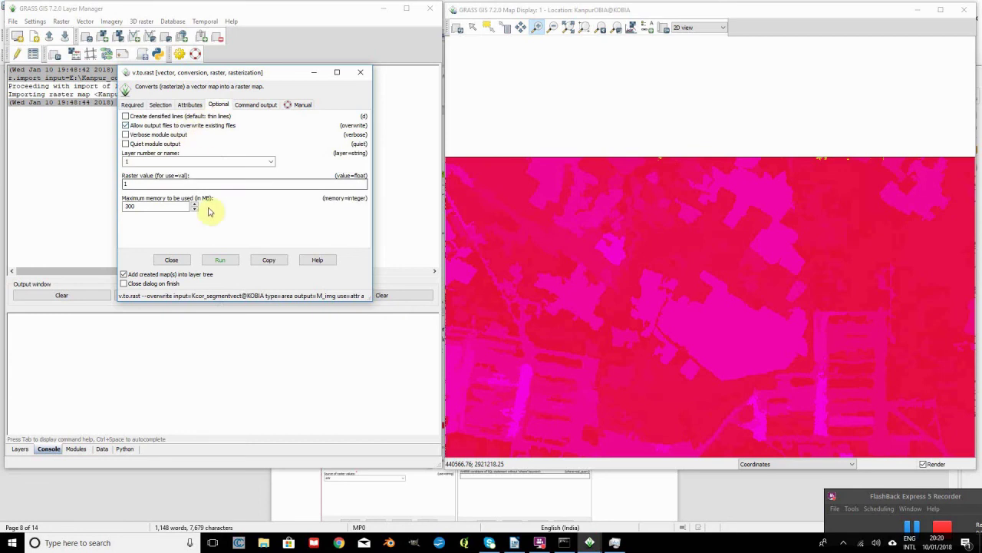
{"action": "left_click", "coordinate": [222, 259]}
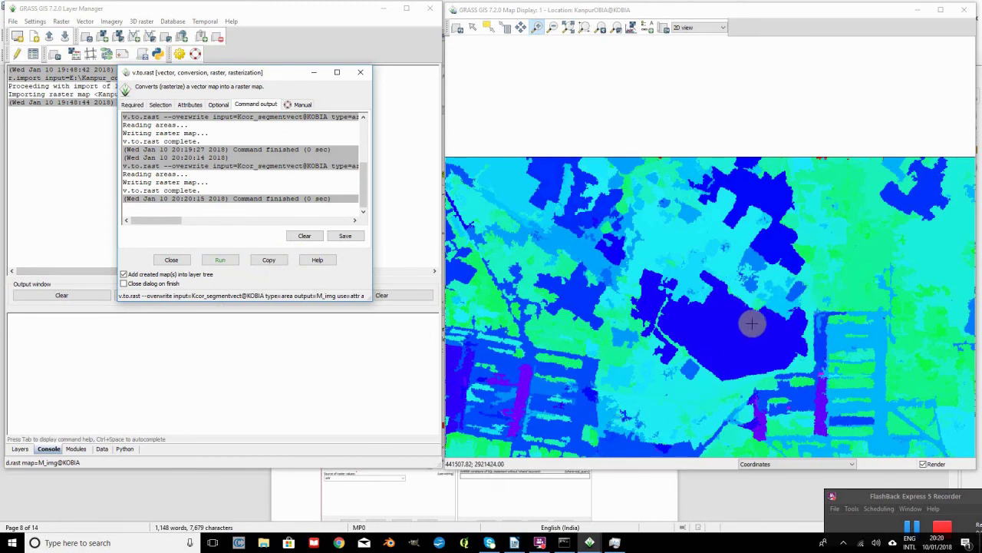
Create an imagery group named Segment_image and add the Cor_img, E_img and M_img rasters to it.
{"action": "left_click", "coordinate": [317, 74]}
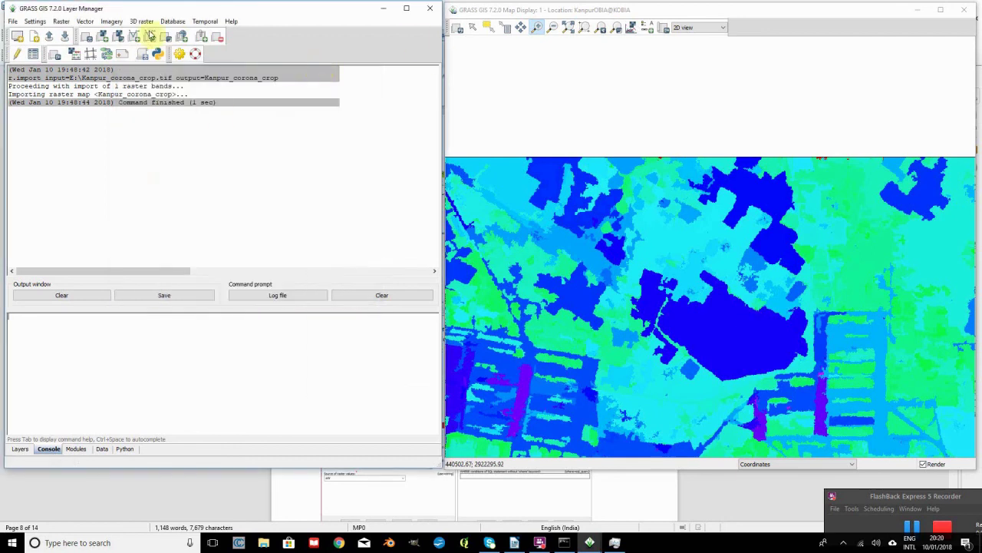
{"action": "left_click", "coordinate": [106, 22]}
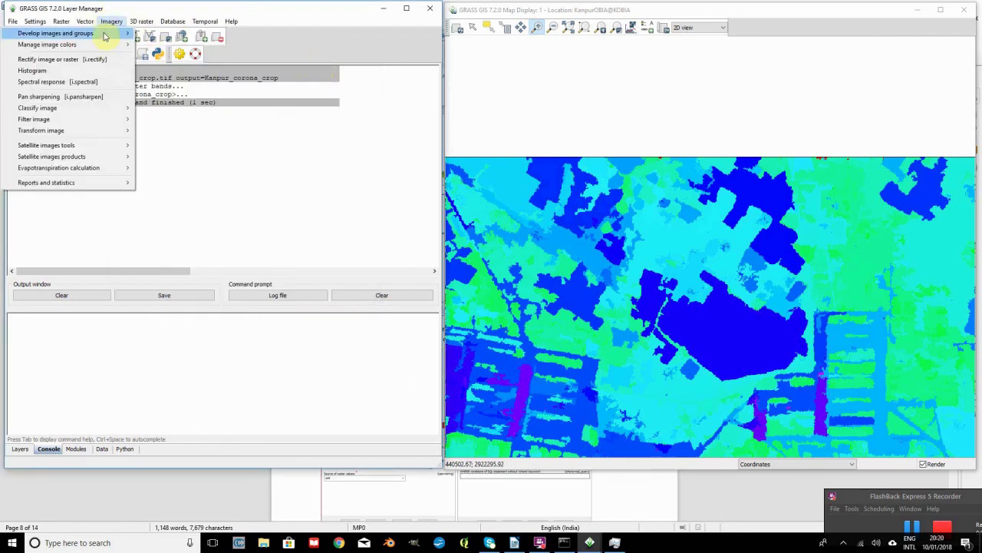
{"action": "mouse_move", "coordinate": [112, 38]}
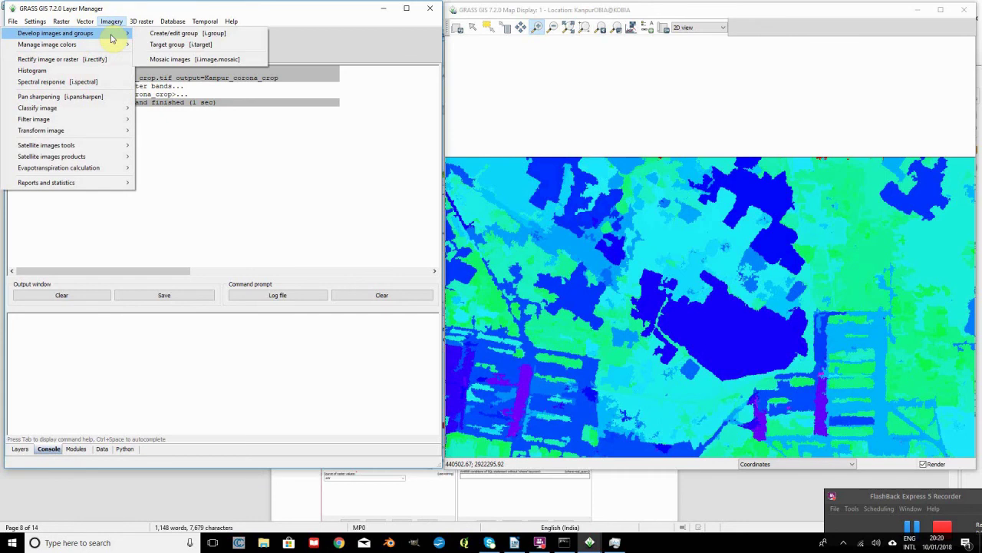
{"action": "left_click", "coordinate": [208, 35]}
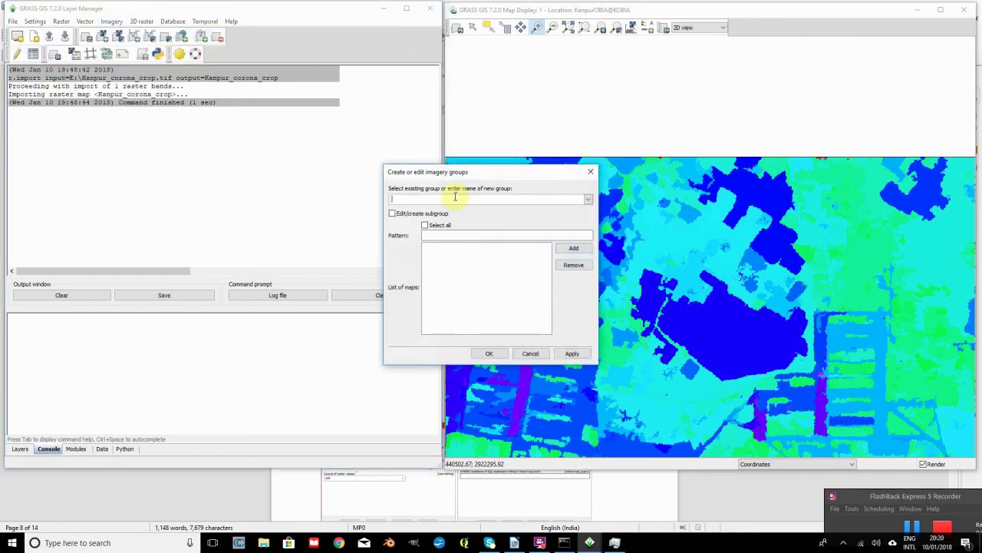
{"action": "type", "text": "Segment_image"}
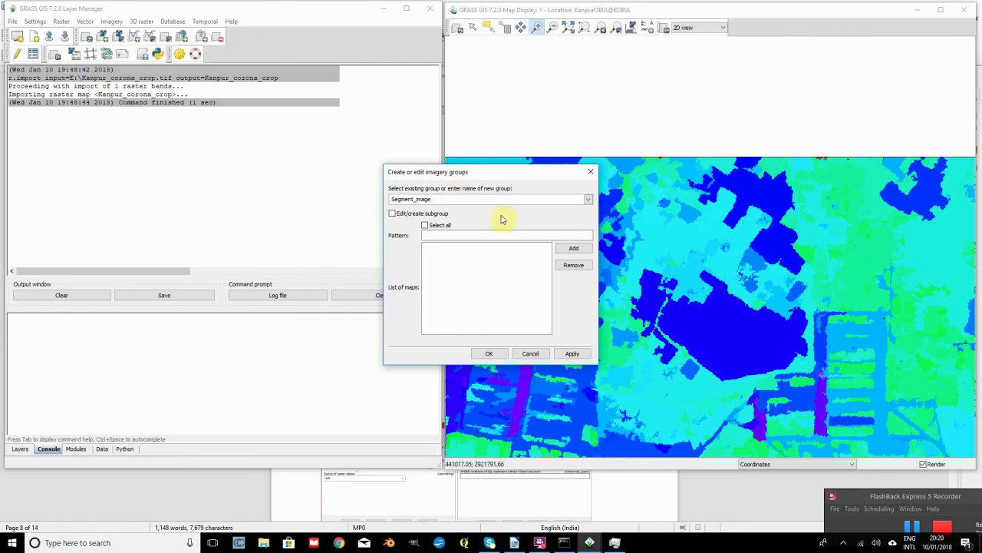
{"action": "left_click", "coordinate": [561, 248]}
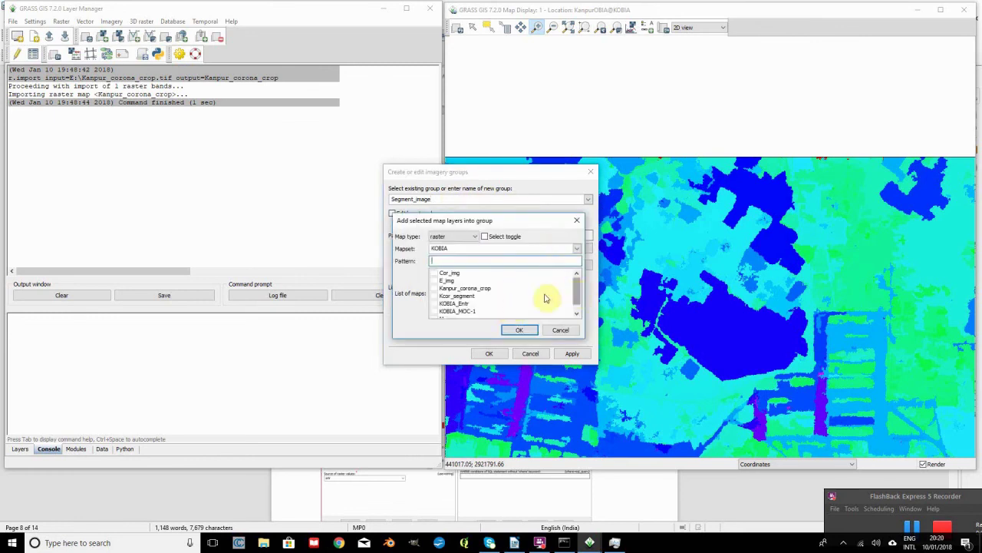
{"action": "left_click", "coordinate": [433, 273]}
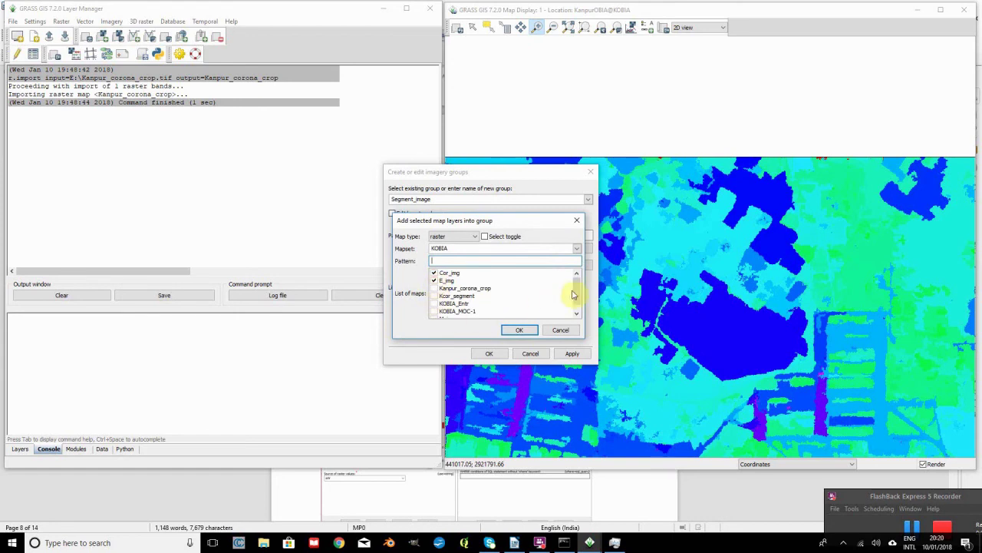
{"action": "scroll", "coordinate": [574, 293], "scroll_direction": "down", "scroll_amount": 1}
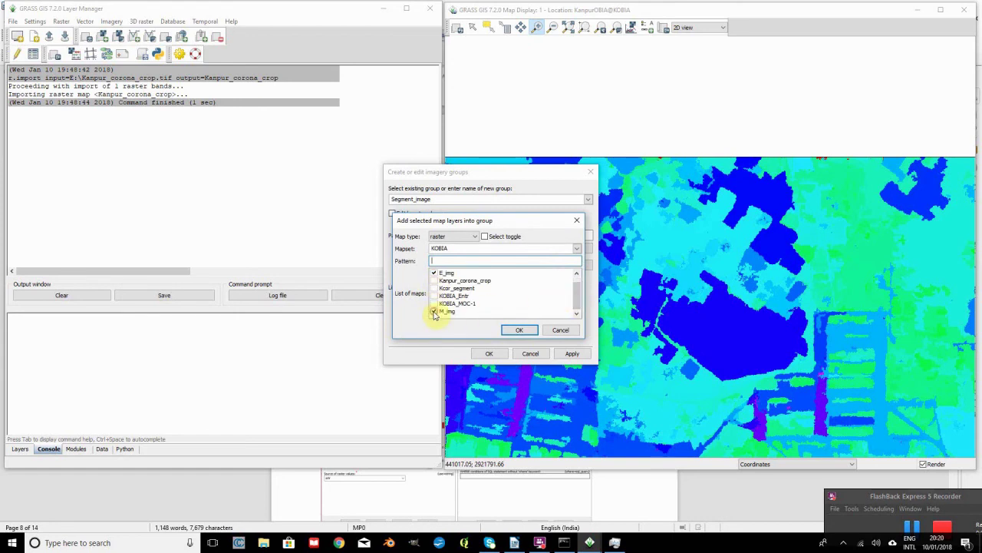
{"action": "left_click", "coordinate": [508, 329]}
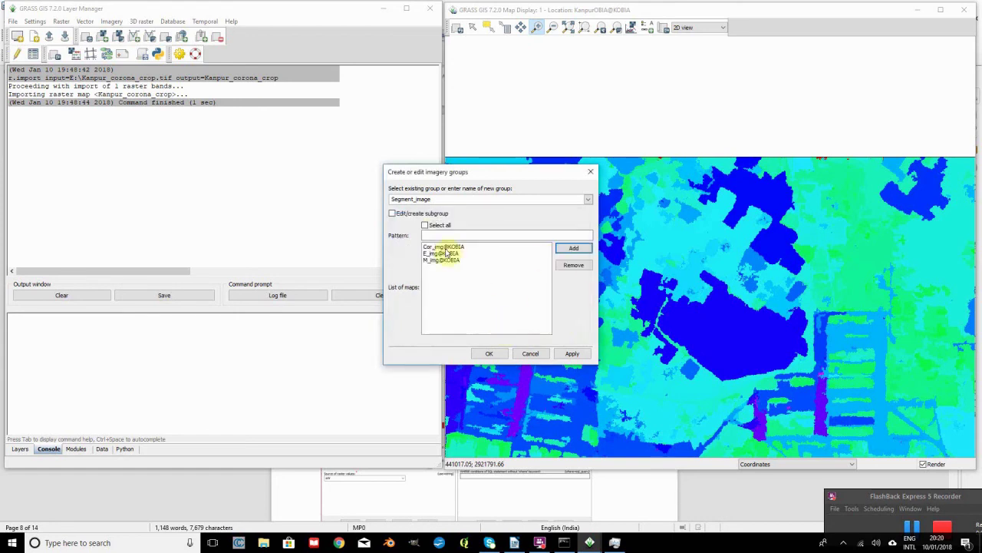
Apply the group changes and create a subgroup also named Segment_image that includes all three maps.
{"action": "left_click", "coordinate": [392, 212]}
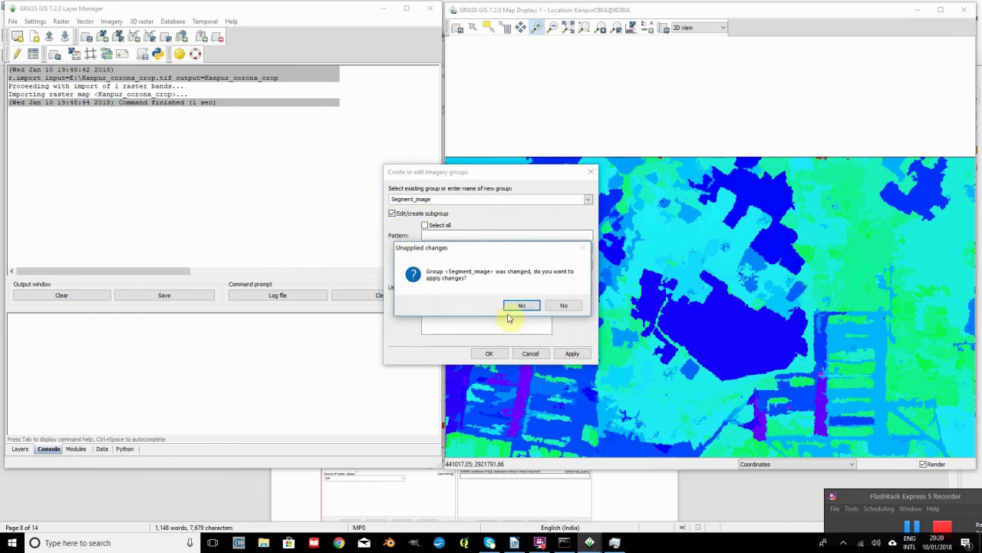
{"action": "left_click", "coordinate": [515, 304]}
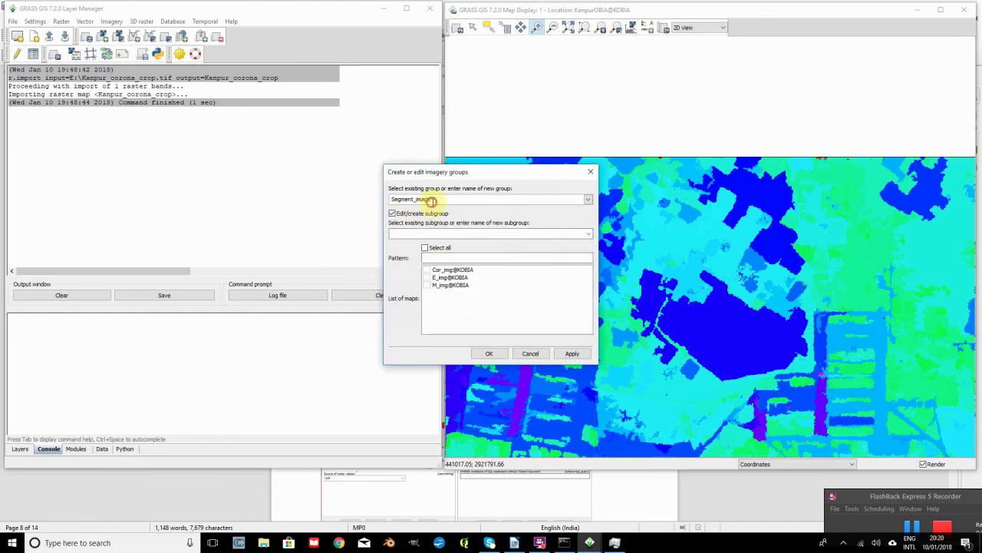
{"action": "left_click_drag", "start_coordinate": [432, 201], "coordinate": [374, 201]}
{"action": "key", "text": "ctrl+c"}
{"action": "left_click", "coordinate": [411, 234]}
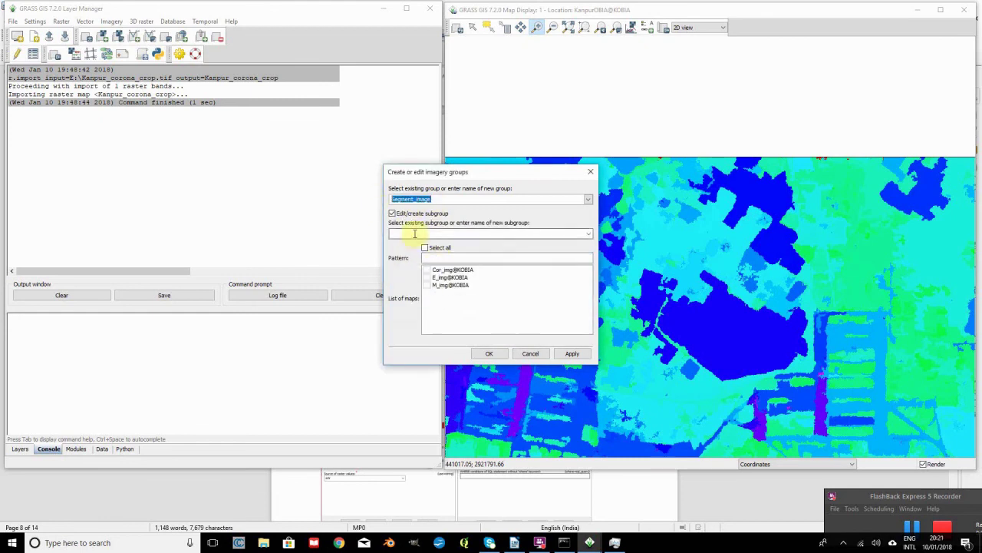
{"action": "key", "text": "ctrl+v"}
{"action": "left_click", "coordinate": [425, 247]}
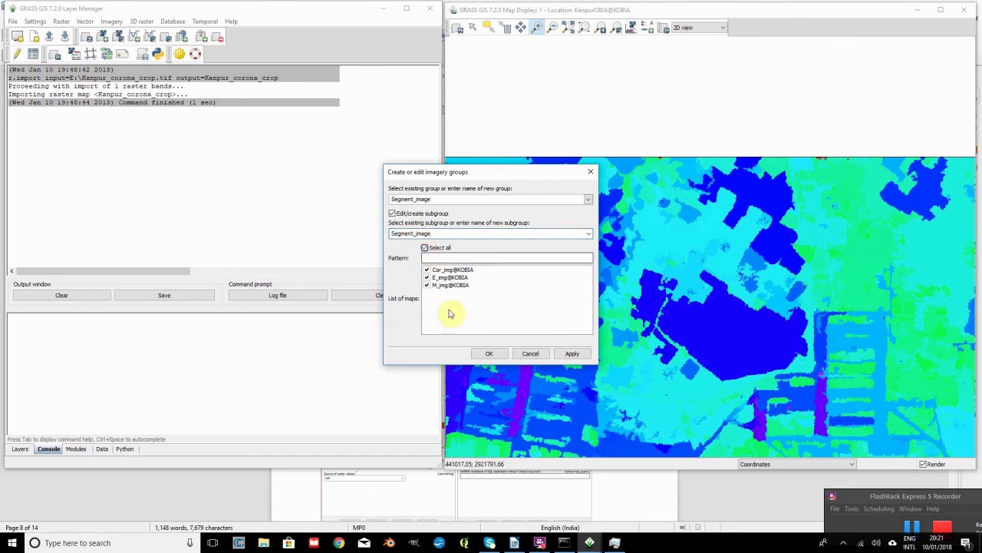
{"action": "left_click", "coordinate": [570, 354]}
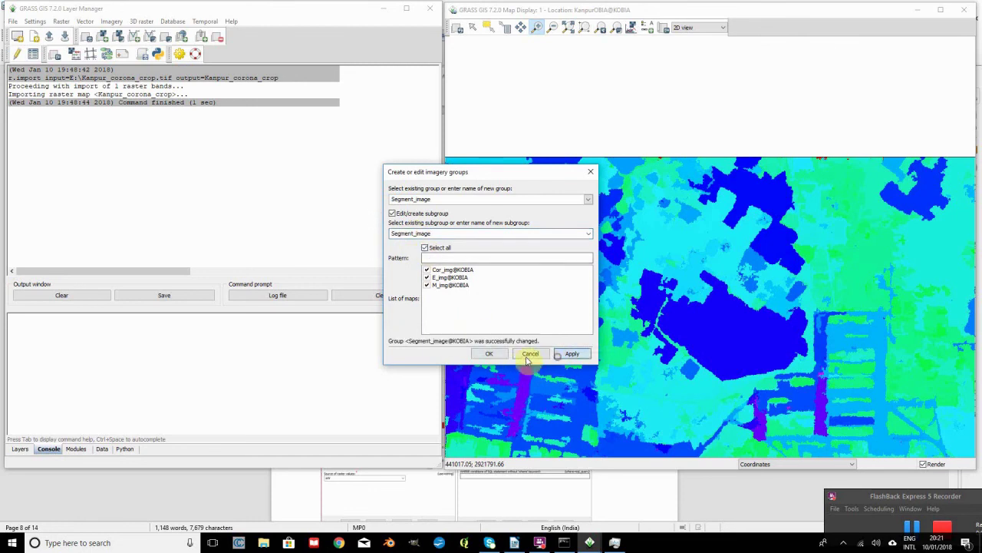
{"action": "left_click", "coordinate": [492, 354]}
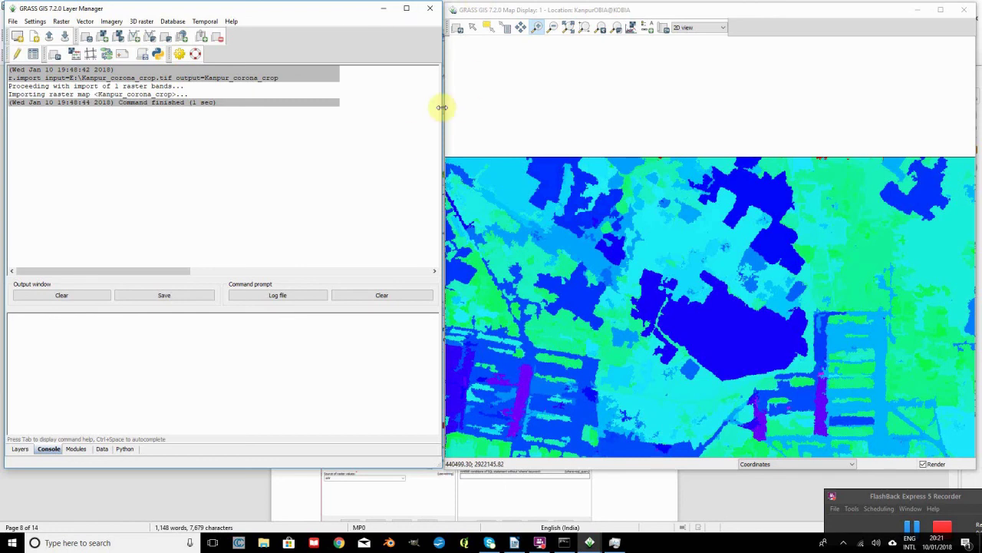
Set up i.cluster with the Segment_image group and subgroup as input and OBIA_1 as the output signature file.
{"action": "mouse_move", "coordinate": [442, 107]}
{"action": "left_mouse_down"}
{"action": "mouse_move", "coordinate": [416, 119]}
{"action": "mouse_move", "coordinate": [437, 125]}
{"action": "left_mouse_up"}
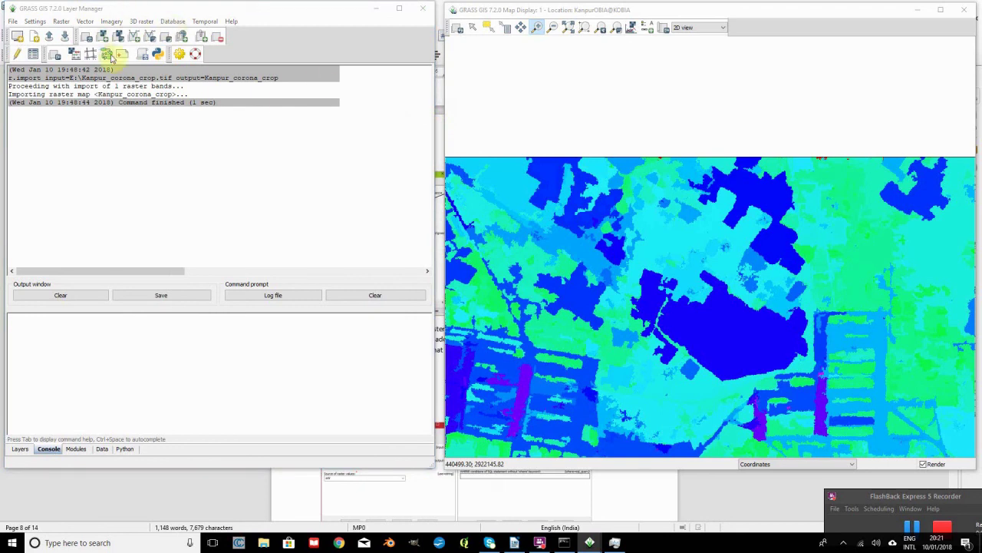
{"action": "left_click", "coordinate": [112, 21]}
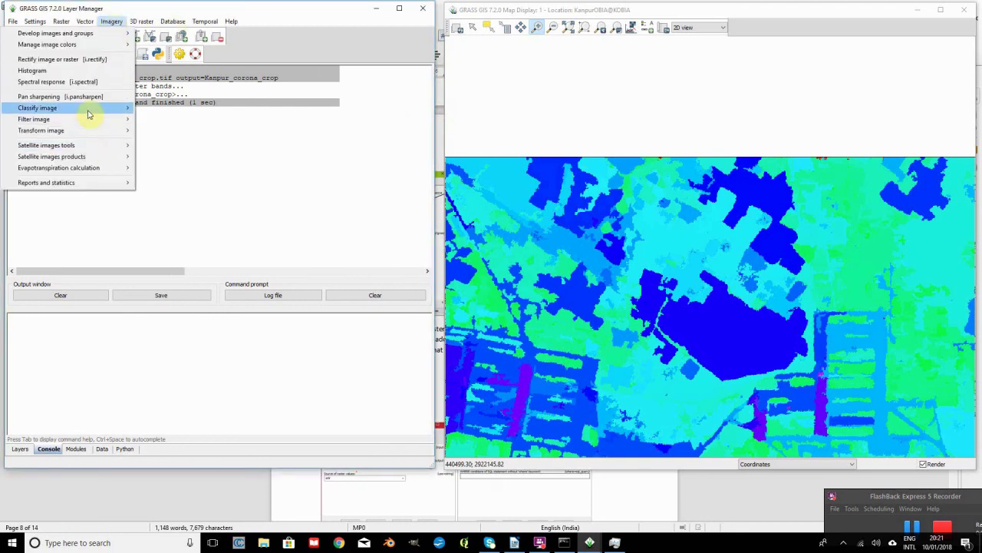
{"action": "mouse_move", "coordinate": [89, 113]}
{"action": "left_click", "coordinate": [153, 110]}
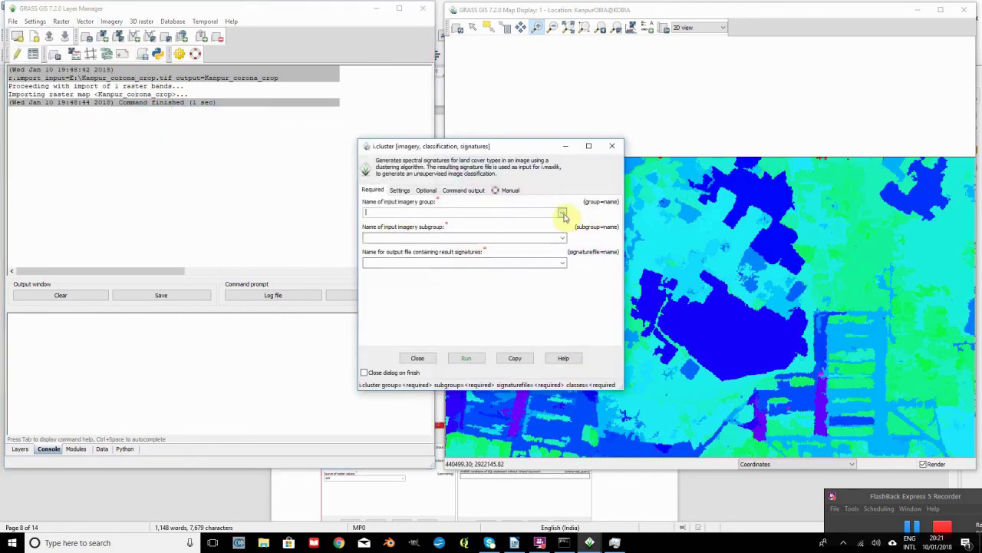
{"action": "left_click", "coordinate": [562, 213]}
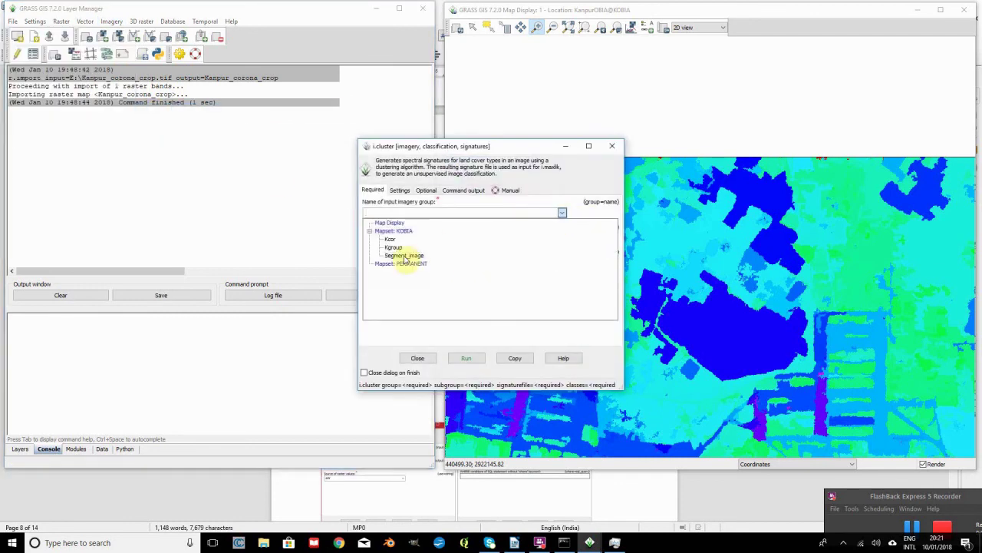
{"action": "left_click", "coordinate": [406, 256]}
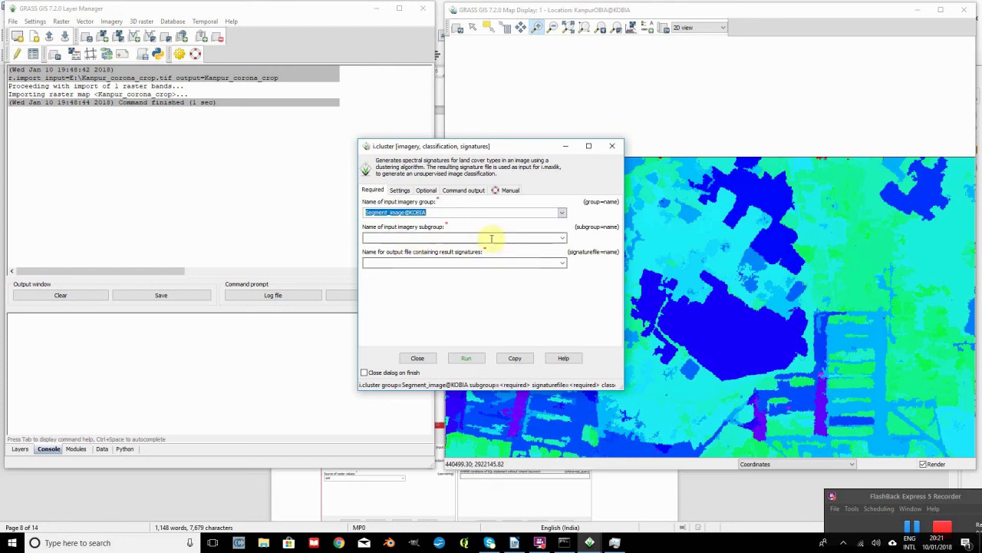
{"action": "left_click", "coordinate": [561, 237]}
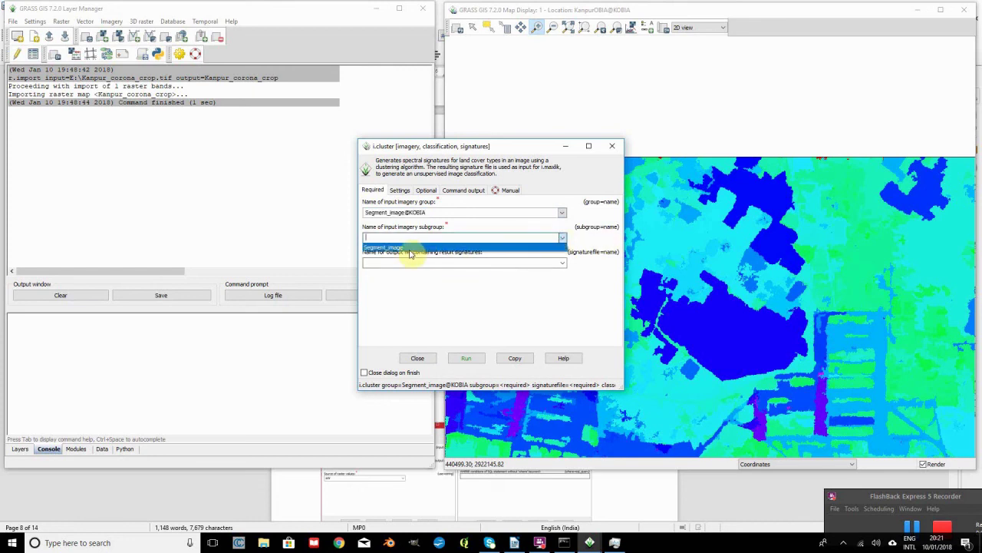
{"action": "left_click", "coordinate": [411, 248]}
{"action": "left_click", "coordinate": [415, 263]}
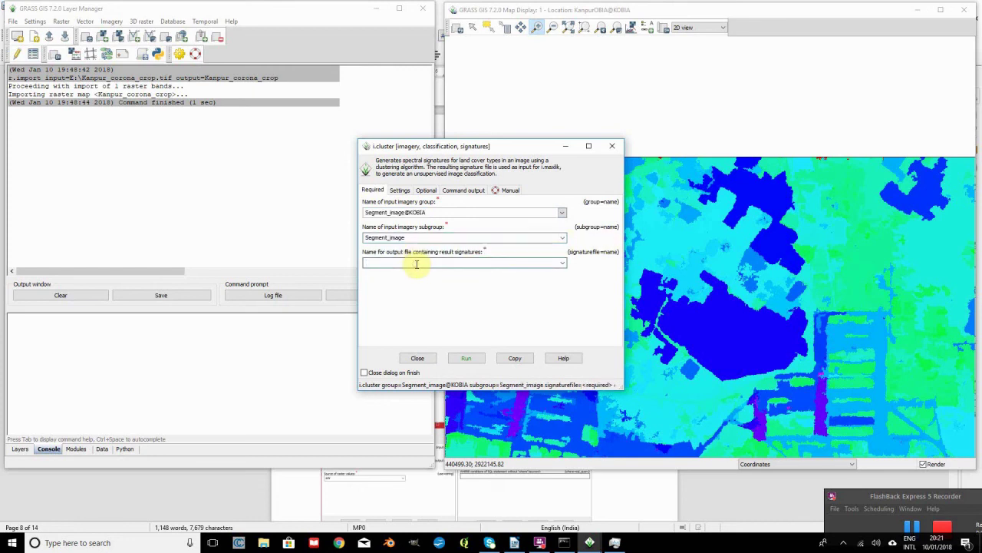
{"action": "type", "text": "OBIA_1"}
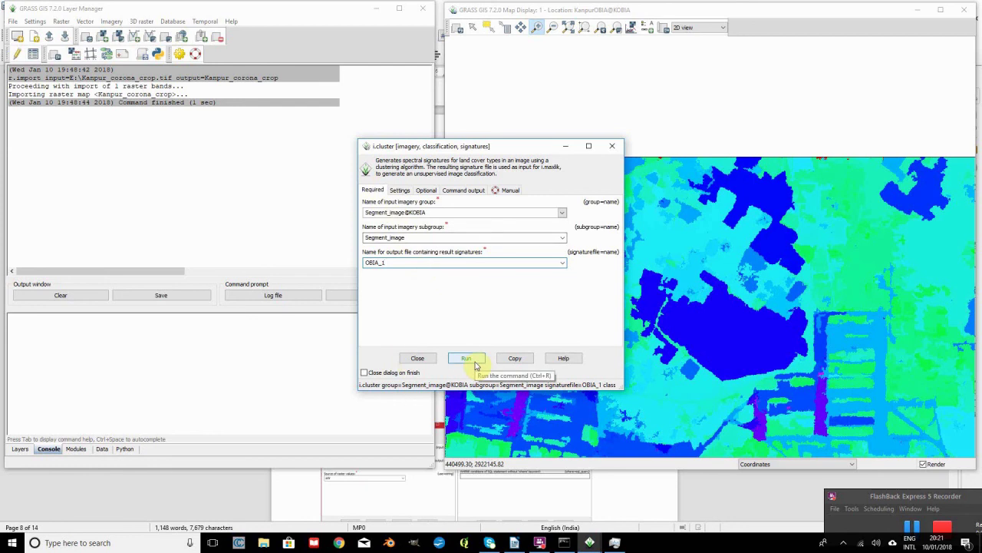
Specify the initial number of classes for i.cluster, run it to generate the signatures, and close the dialog.
{"action": "left_click", "coordinate": [400, 190]}
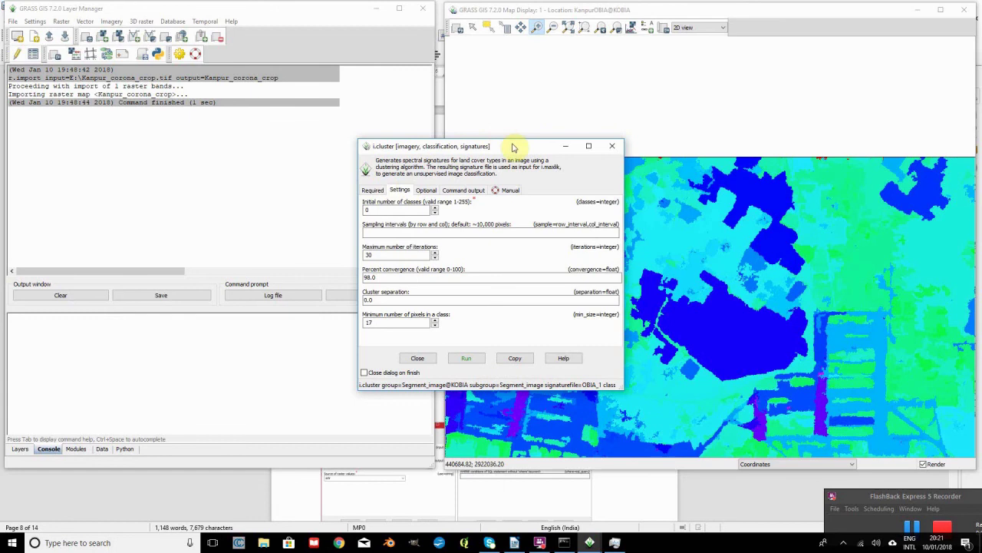
{"action": "left_click_drag", "start_coordinate": [508, 151], "coordinate": [317, 84]}
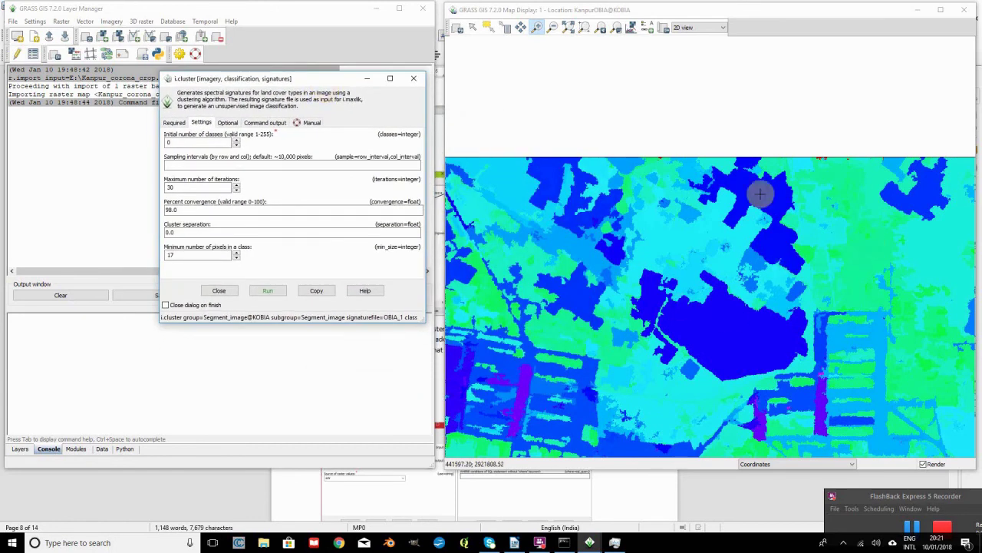
{"action": "left_click_drag", "start_coordinate": [183, 142], "coordinate": [163, 144]}
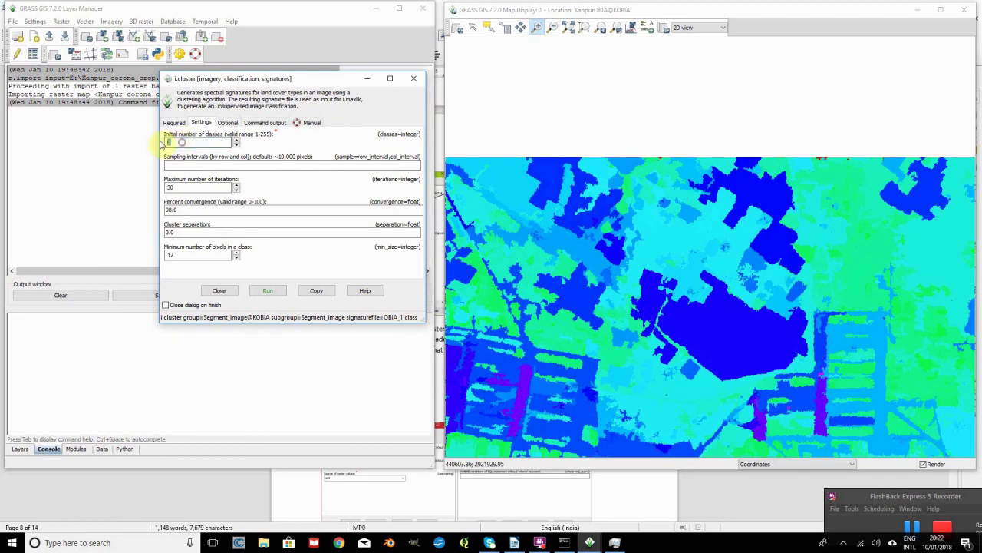
{"action": "left_click", "coordinate": [268, 291]}
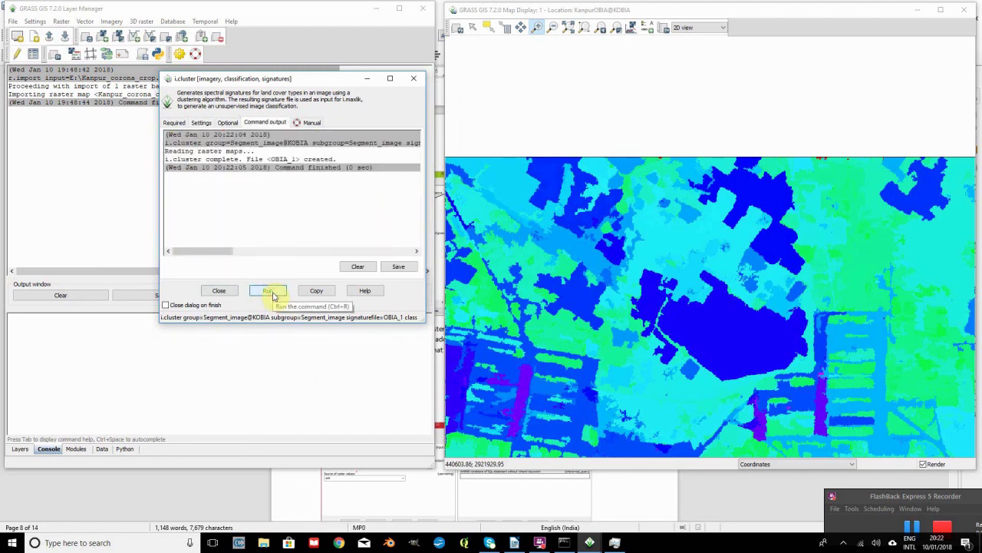
{"action": "left_click", "coordinate": [219, 291]}
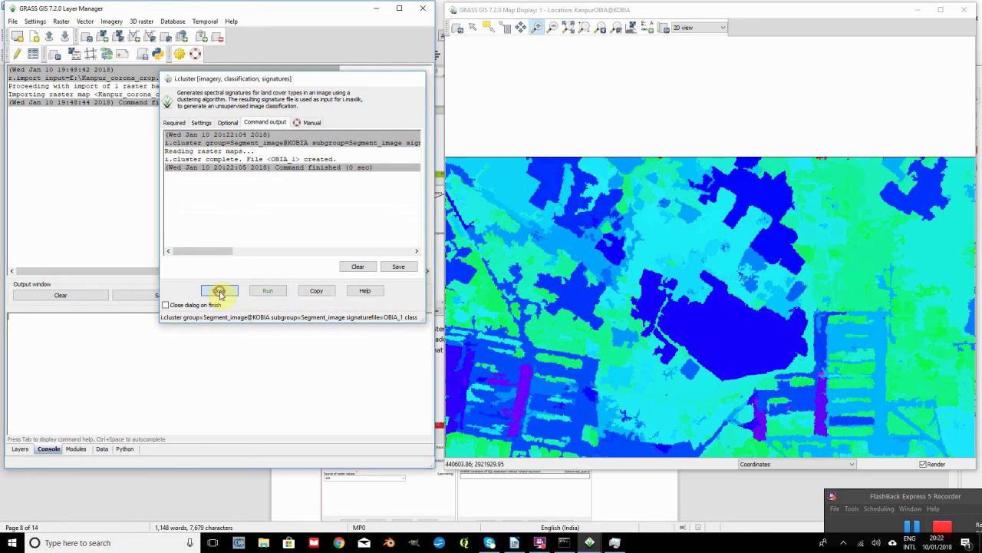
Set up i.maxlik with the Segment_image group and subgroup and the OBIA_1 signature file as inputs.
{"action": "left_click", "coordinate": [113, 22]}
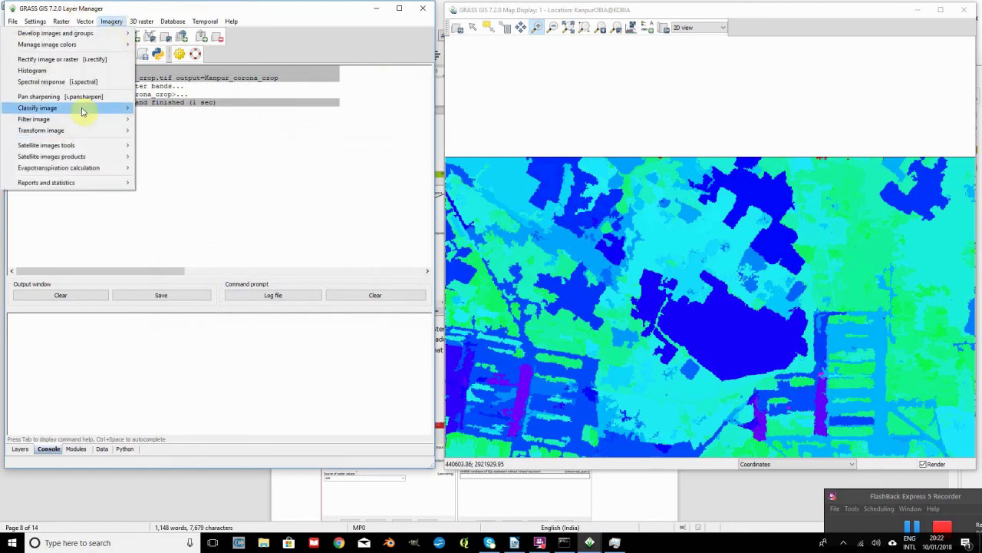
{"action": "mouse_move", "coordinate": [83, 111]}
{"action": "left_click", "coordinate": [252, 133]}
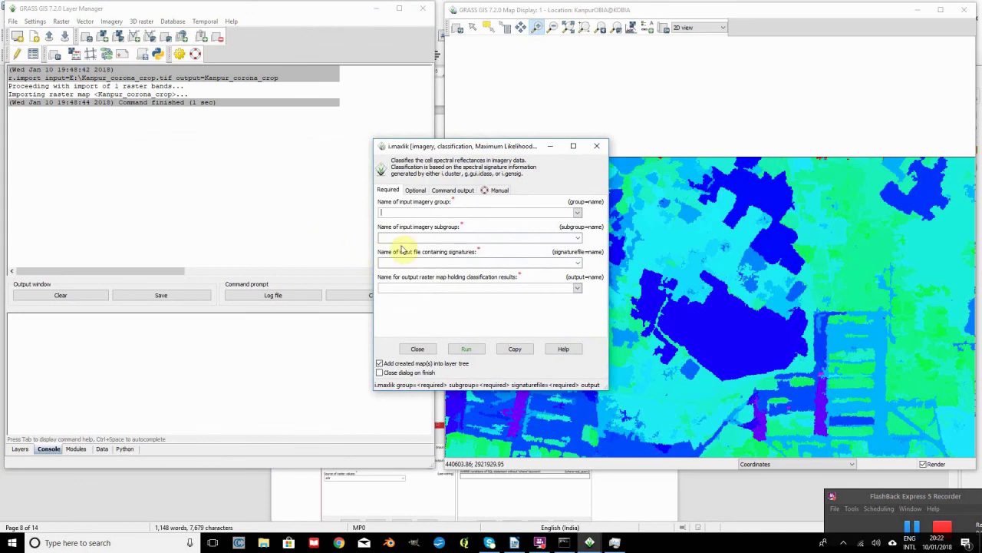
{"action": "left_click", "coordinate": [577, 213]}
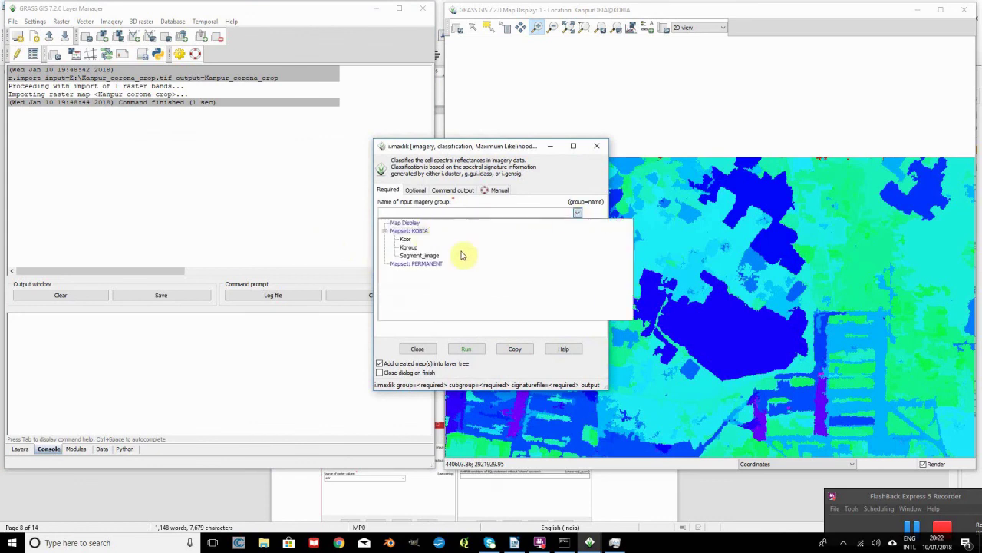
{"action": "left_click", "coordinate": [430, 255]}
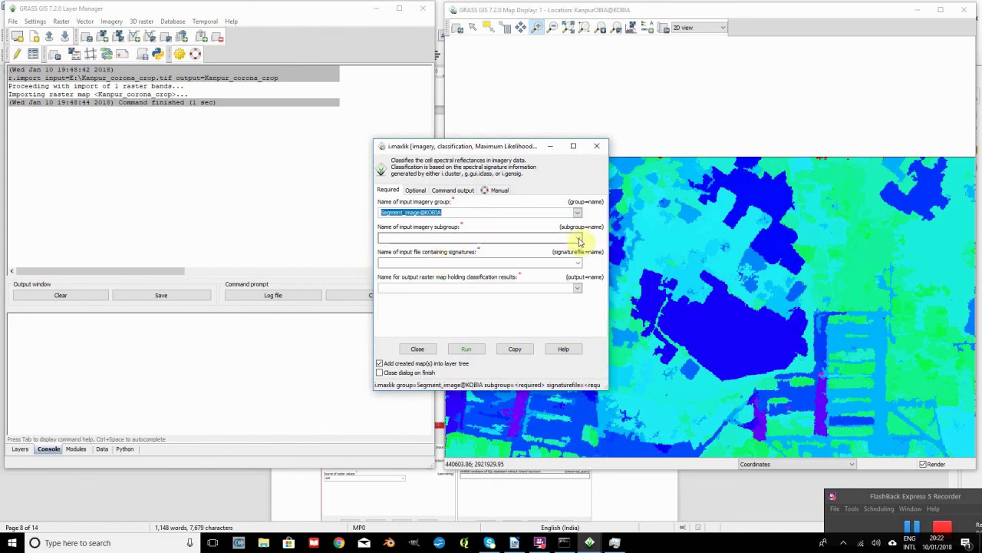
{"action": "left_click", "coordinate": [533, 241]}
{"action": "left_click", "coordinate": [533, 246]}
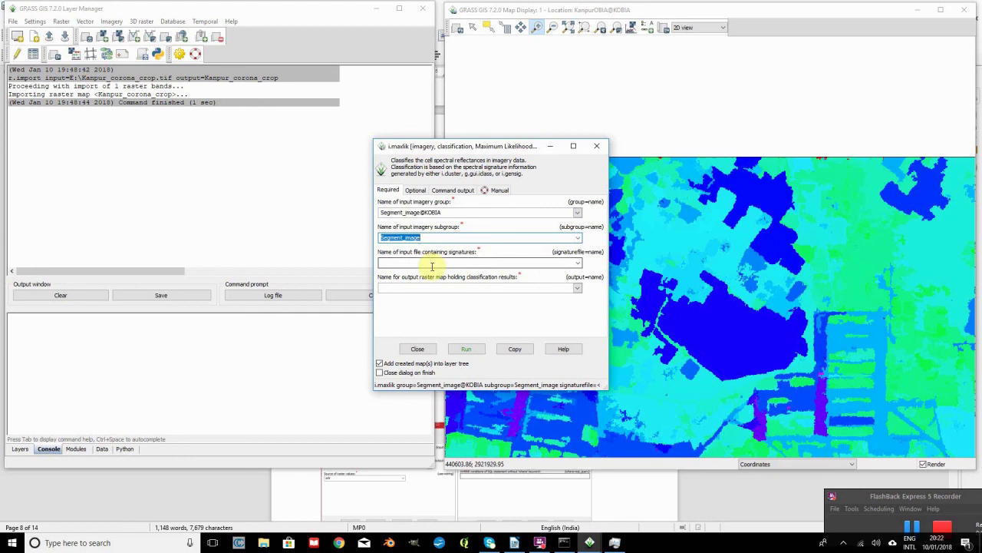
{"action": "left_click", "coordinate": [580, 264]}
{"action": "left_click", "coordinate": [444, 274]}
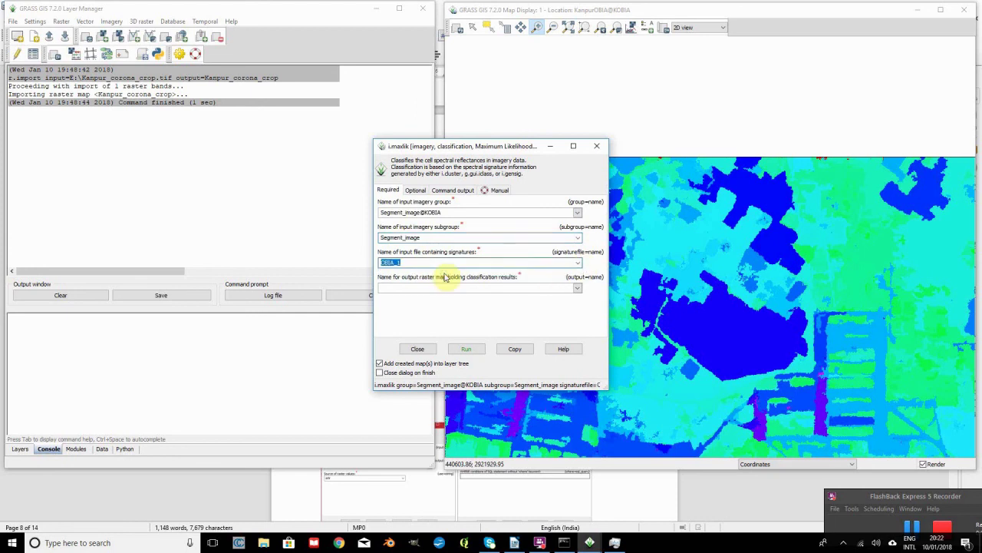
Name the classification output raster OBIA_1, run the maximum likelihood classification, and close the dialog.
{"action": "left_click", "coordinate": [400, 286]}
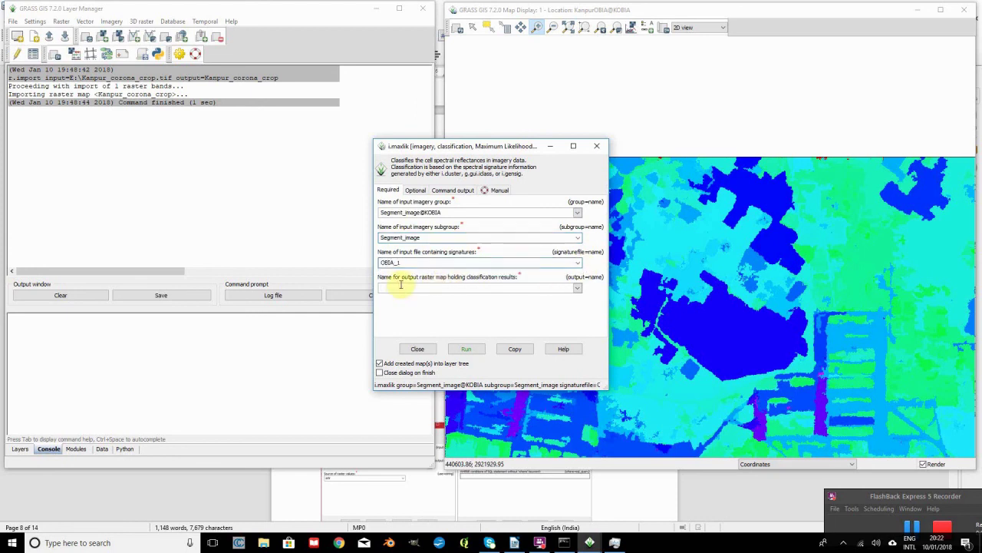
{"action": "type", "text": "OBIA_1"}
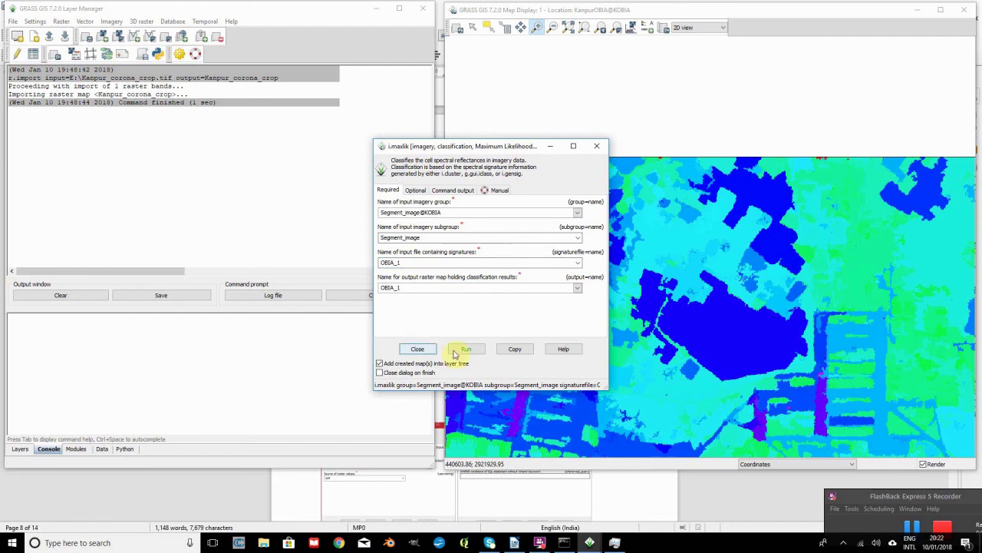
{"action": "left_click", "coordinate": [462, 349]}
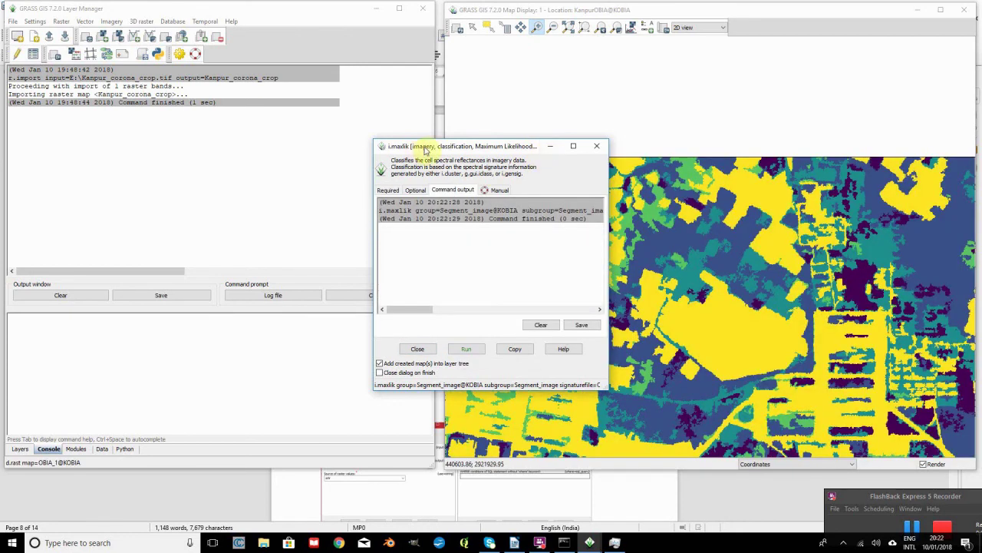
{"action": "left_click_drag", "start_coordinate": [428, 145], "coordinate": [199, 118]}
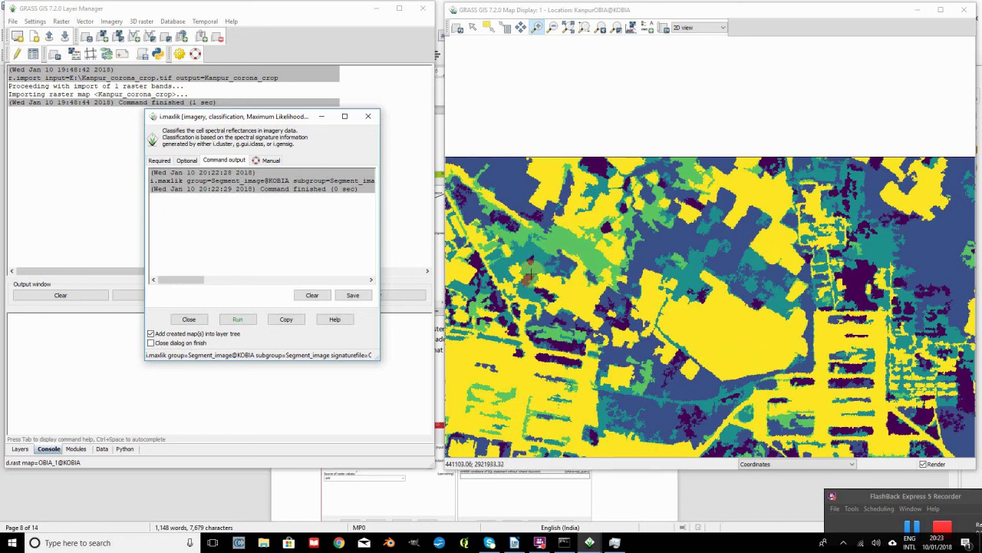
{"action": "left_click", "coordinate": [192, 319]}
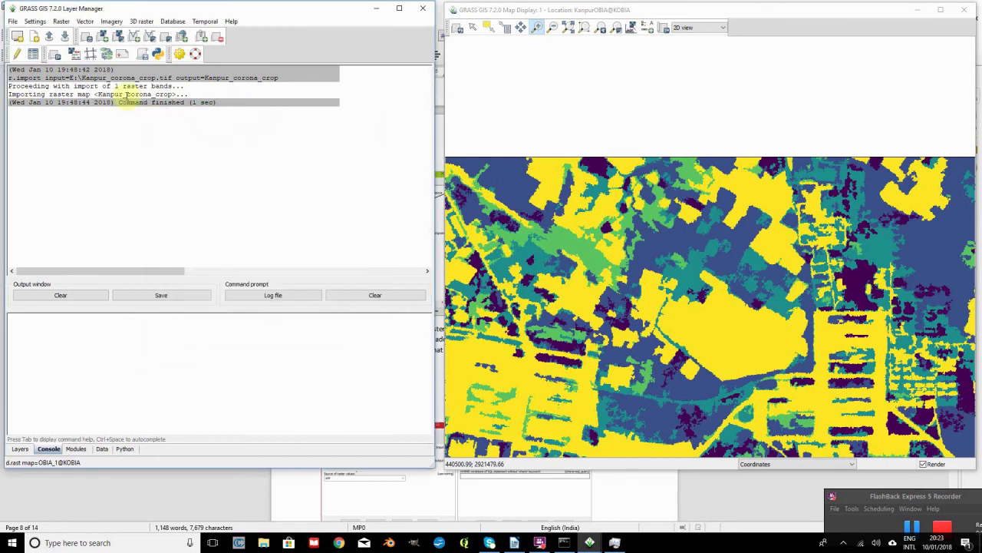
Set up i.cluster with the Kcor group and subgroup as input and unsuper as the output signature file.
{"action": "left_click", "coordinate": [114, 22]}
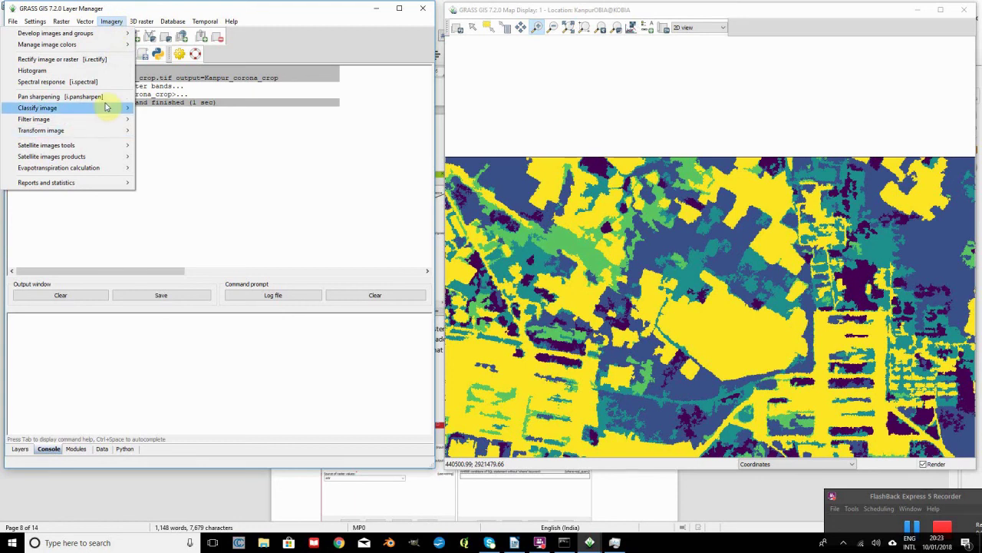
{"action": "mouse_move", "coordinate": [108, 107]}
{"action": "left_click", "coordinate": [170, 109]}
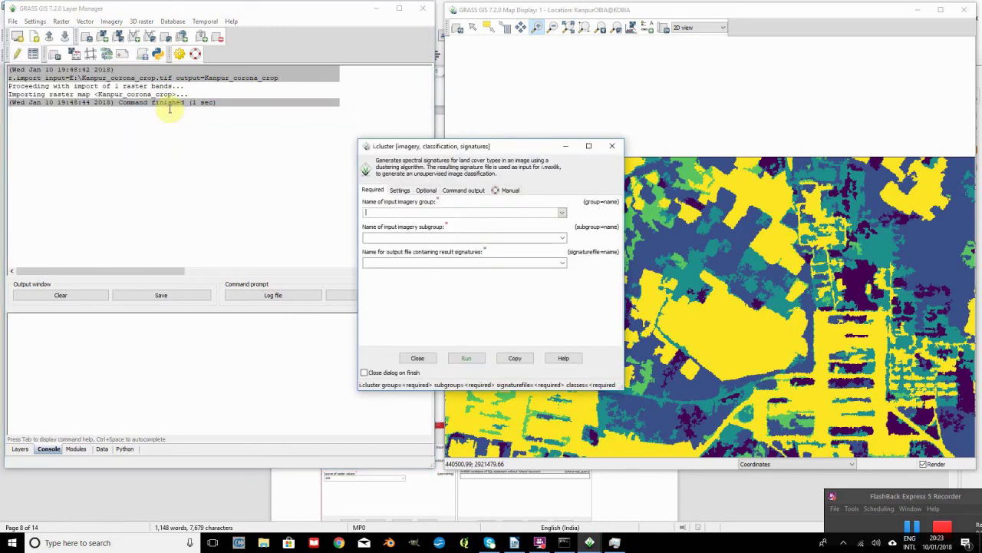
{"action": "left_click", "coordinate": [563, 213]}
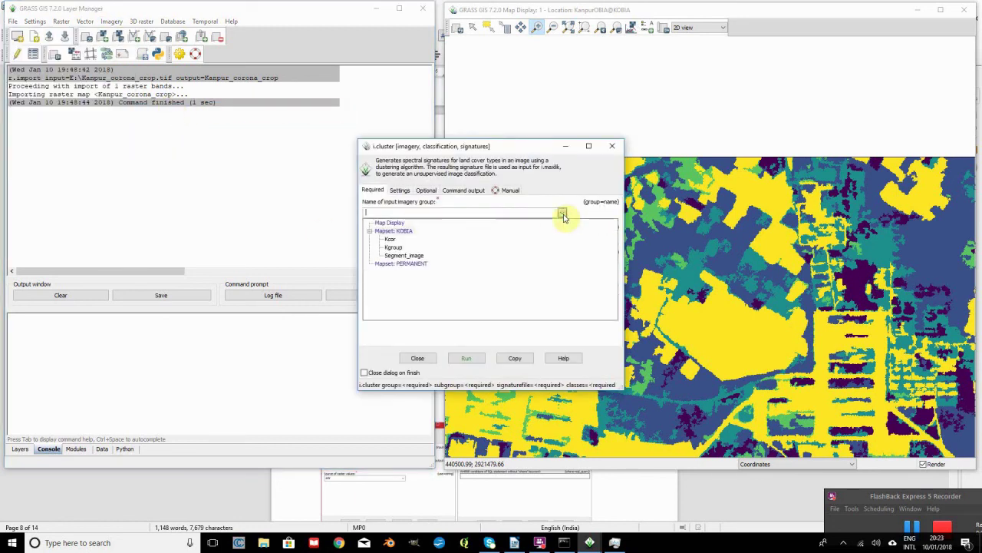
{"action": "left_click", "coordinate": [390, 238]}
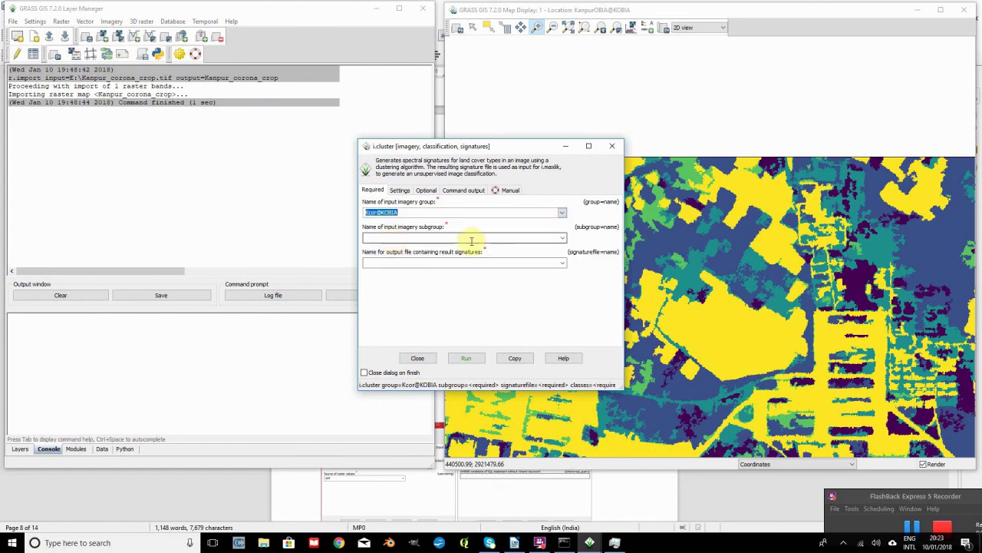
{"action": "left_click", "coordinate": [563, 238]}
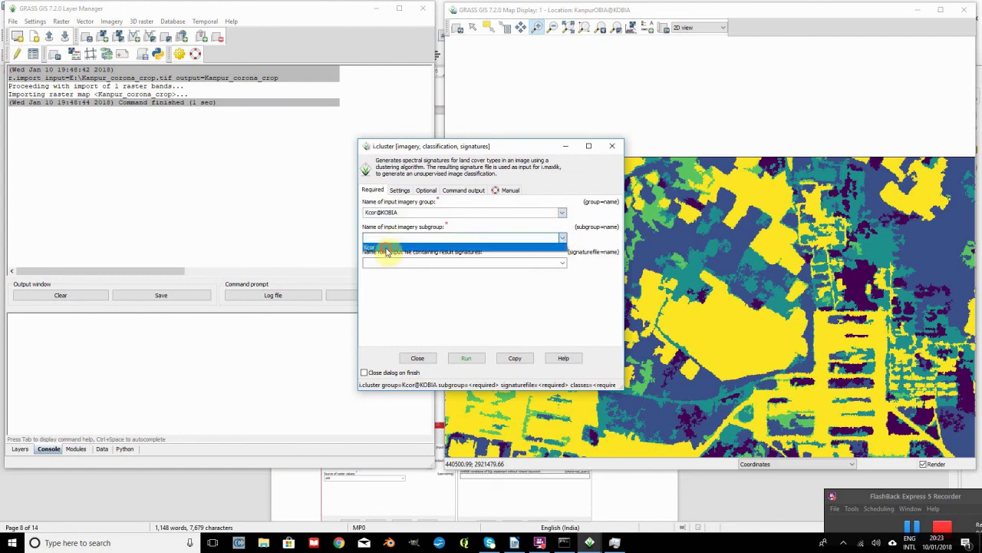
{"action": "left_click", "coordinate": [387, 247]}
{"action": "left_click", "coordinate": [400, 263]}
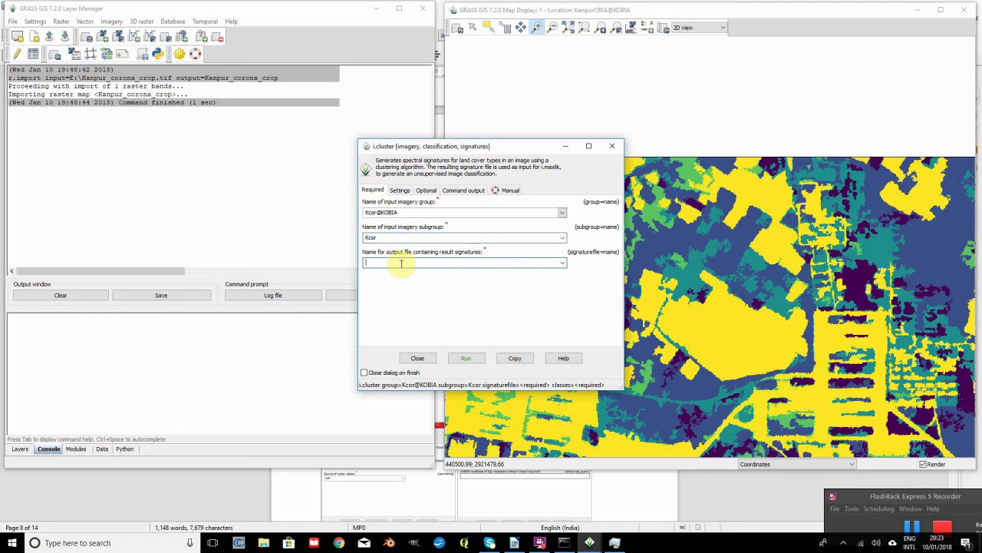
{"action": "type", "text": "O"}
{"action": "key", "text": "BackSpace"}
{"action": "type", "text": "unsuper"}
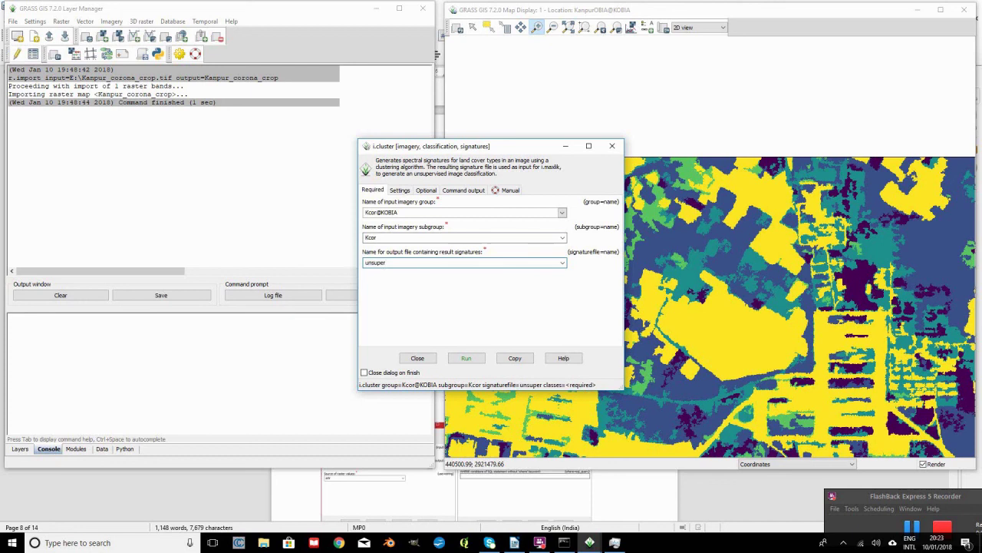
Set the initial number of classes to 5 and try to run i.cluster on the Kcor subgroup.
{"action": "left_click", "coordinate": [399, 190]}
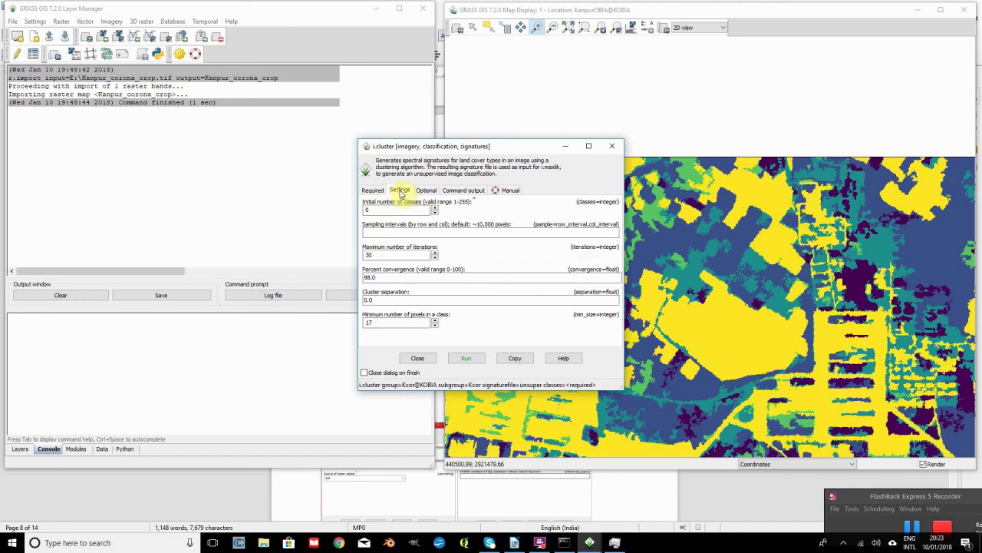
{"action": "left_click", "coordinate": [367, 209]}
{"action": "type", "text": "5"}
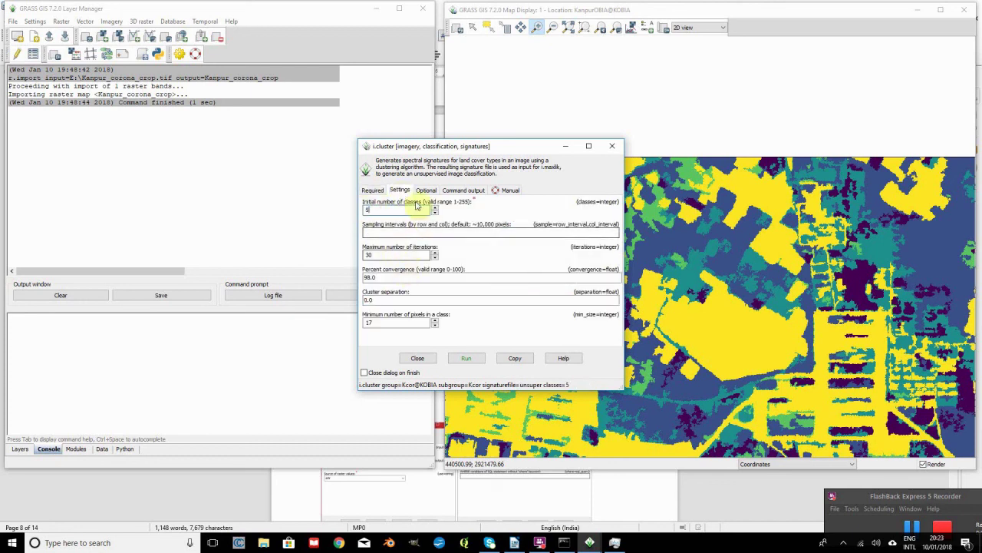
{"action": "left_click", "coordinate": [373, 190]}
{"action": "left_click", "coordinate": [463, 357]}
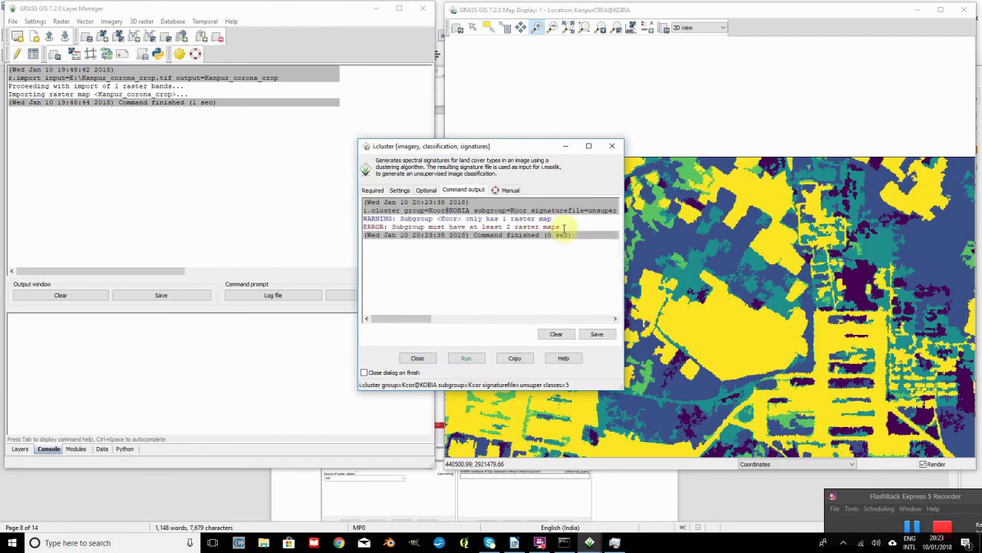
{"action": "left_click_drag", "start_coordinate": [561, 225], "coordinate": [368, 226]}
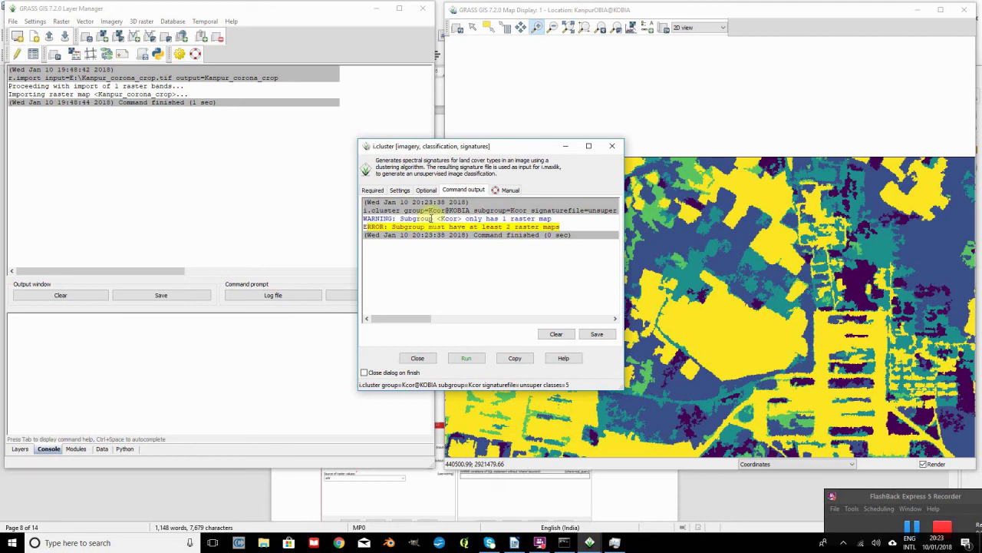
Create an imagery group named Experiment containing the Kanpur_corona_crop, KOBIA_Entr and KOBIA_MOC-1 rasters.
{"action": "left_click", "coordinate": [415, 358]}
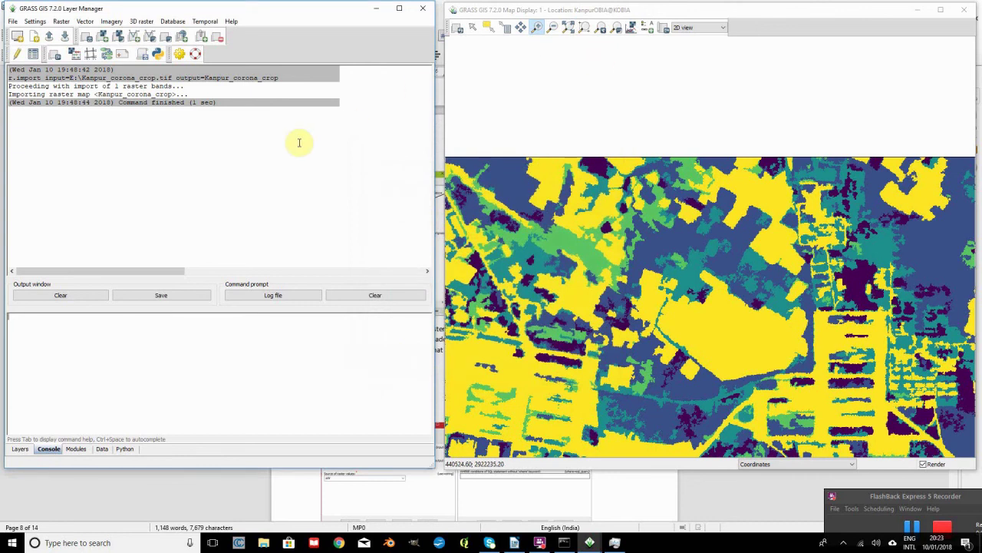
{"action": "left_click", "coordinate": [115, 22]}
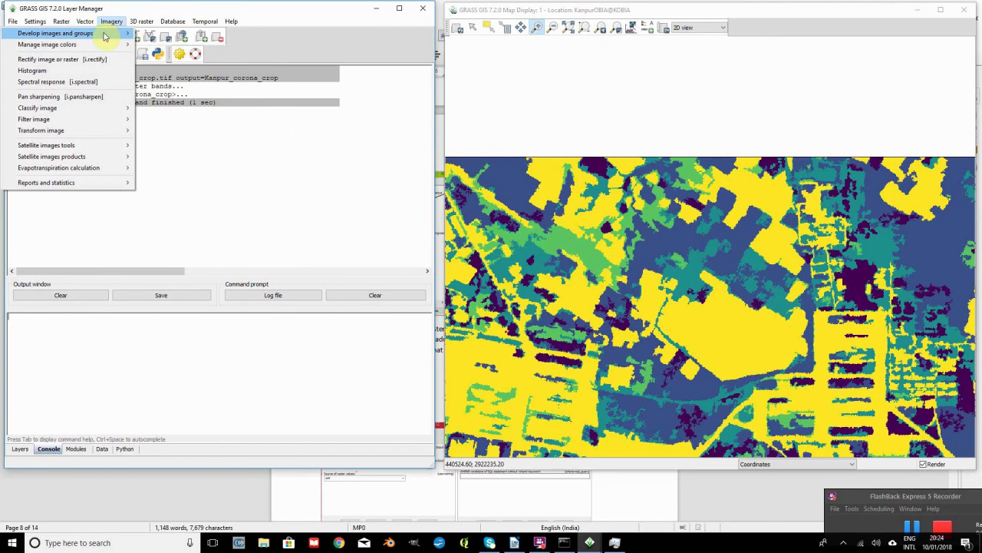
{"action": "mouse_move", "coordinate": [106, 35]}
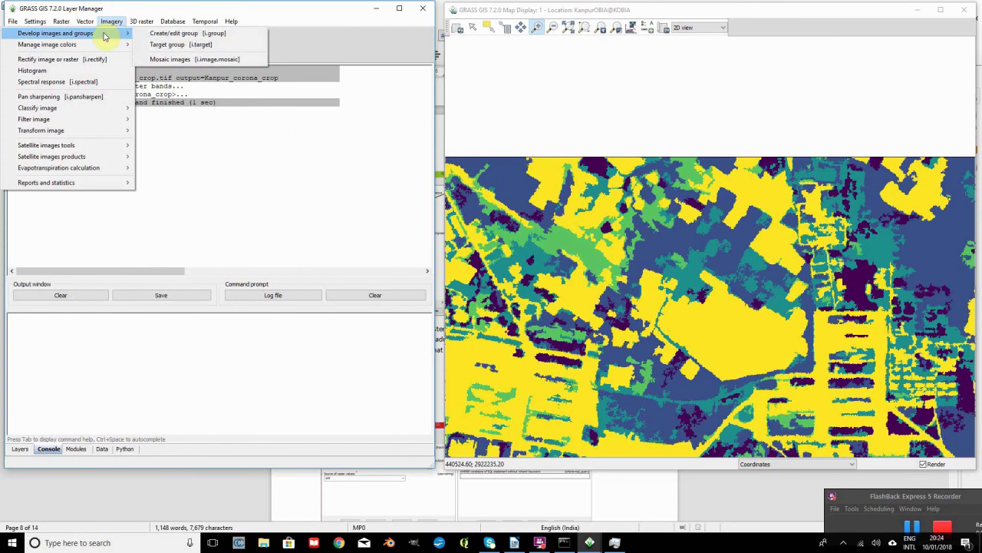
{"action": "left_click", "coordinate": [162, 35]}
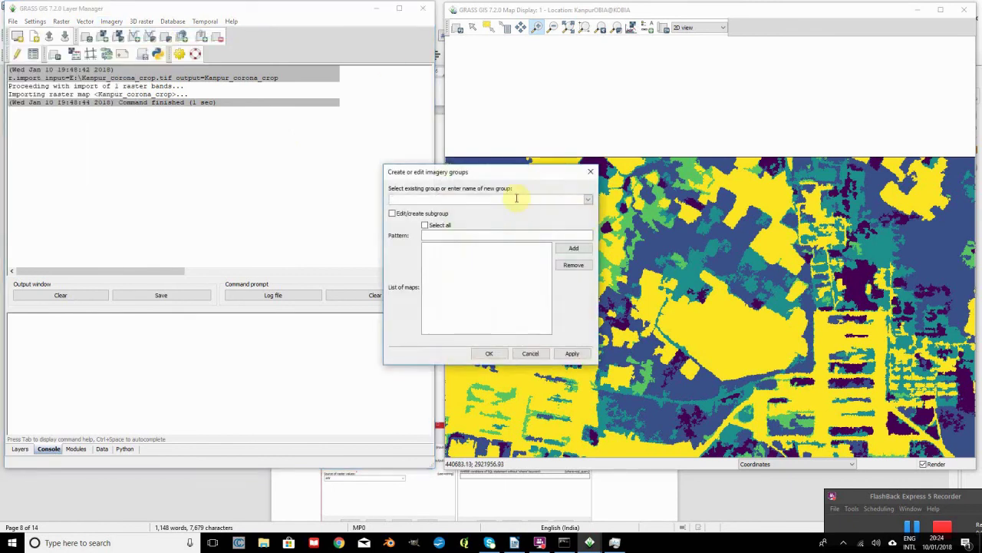
{"action": "type", "text": "Experiment"}
{"action": "left_click", "coordinate": [574, 248]}
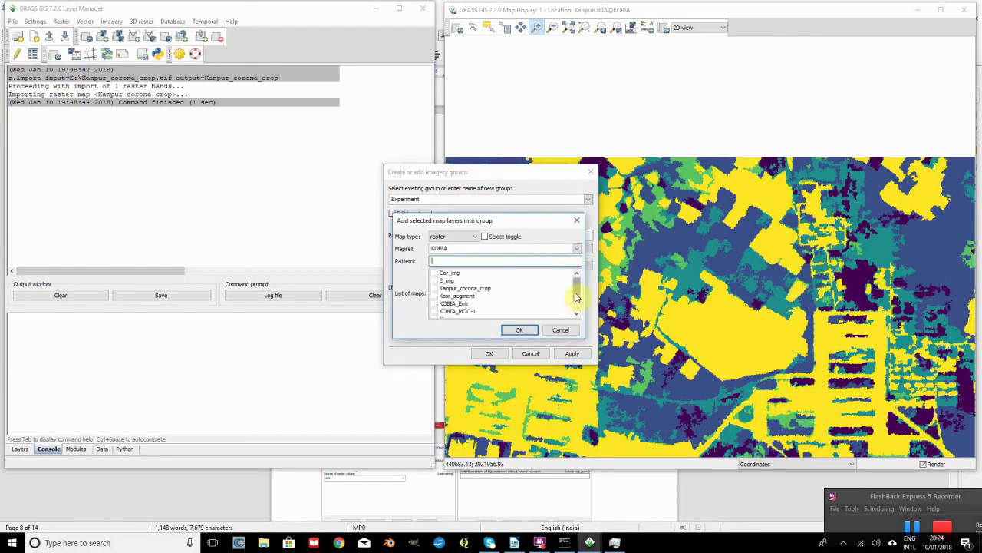
{"action": "left_click", "coordinate": [434, 289]}
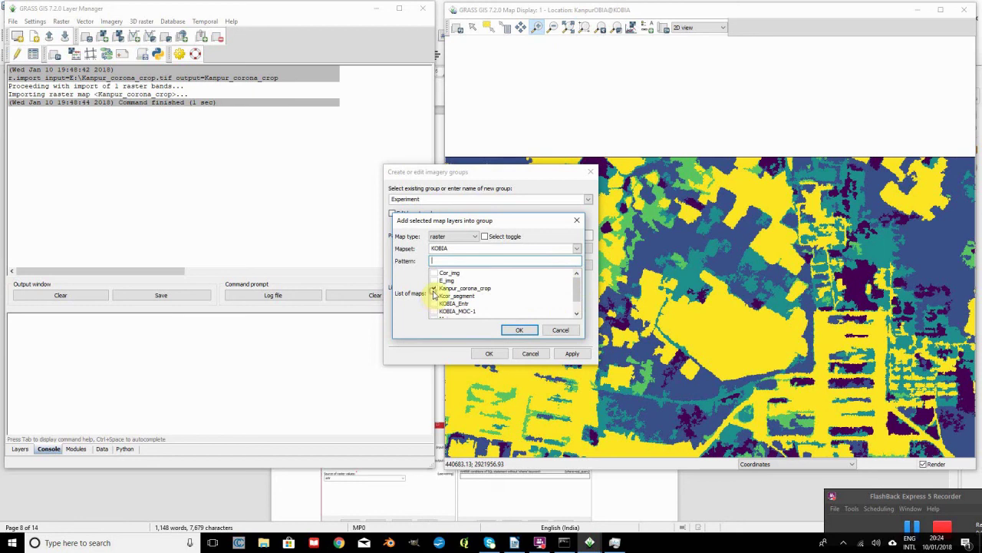
{"action": "left_click", "coordinate": [434, 304]}
{"action": "left_click", "coordinate": [434, 311]}
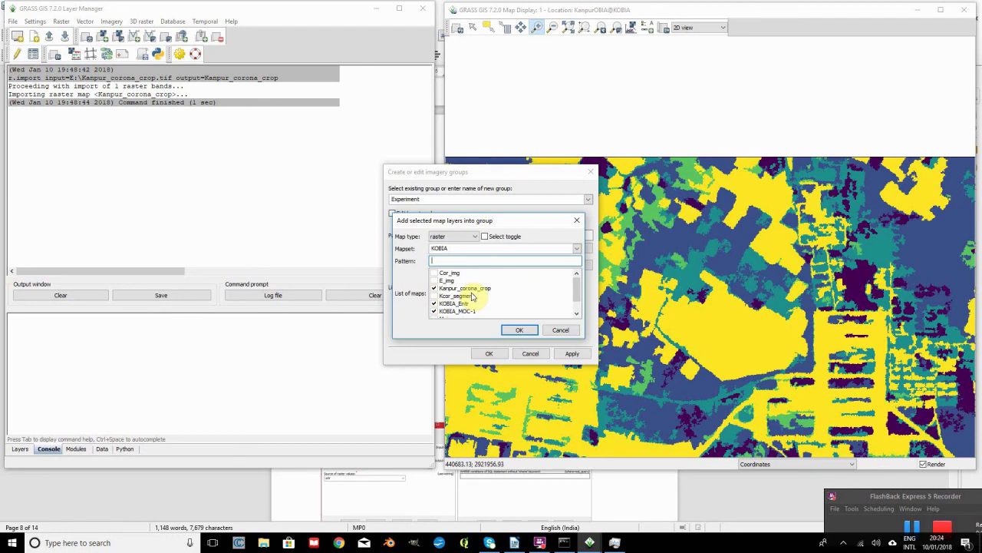
{"action": "left_click", "coordinate": [511, 330]}
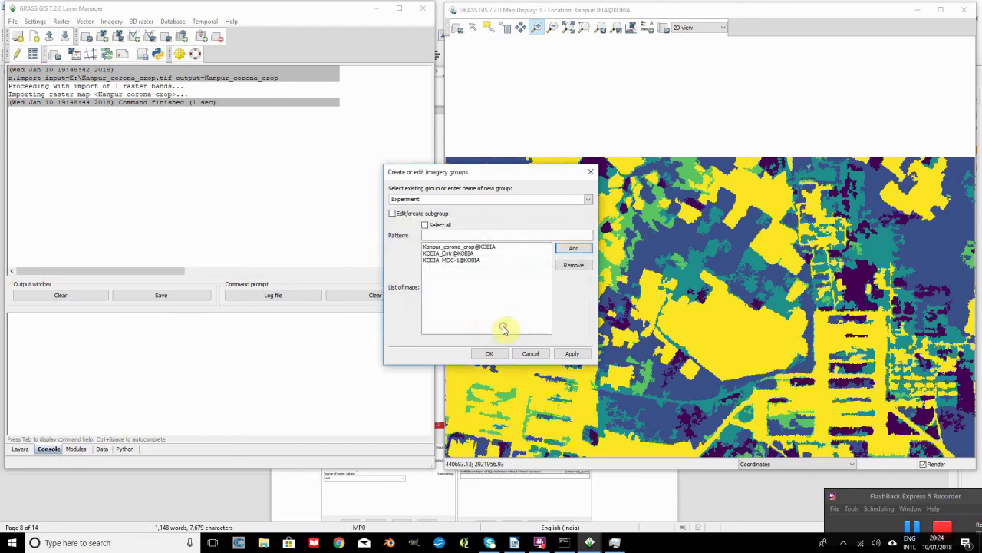
Apply the Experiment group and create a subgroup named exp that includes all of its maps.
{"action": "left_click", "coordinate": [392, 212]}
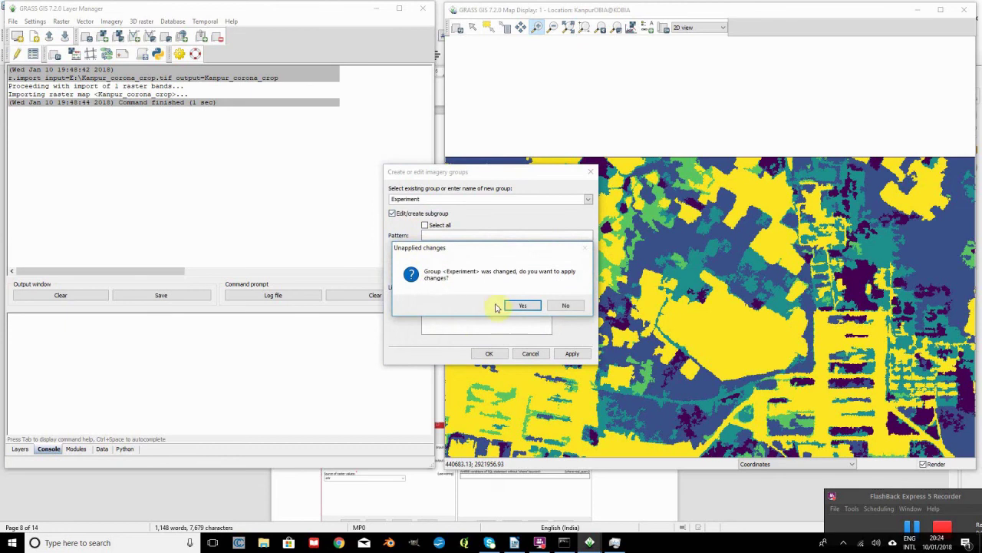
{"action": "left_click", "coordinate": [522, 305]}
{"action": "left_click", "coordinate": [440, 233]}
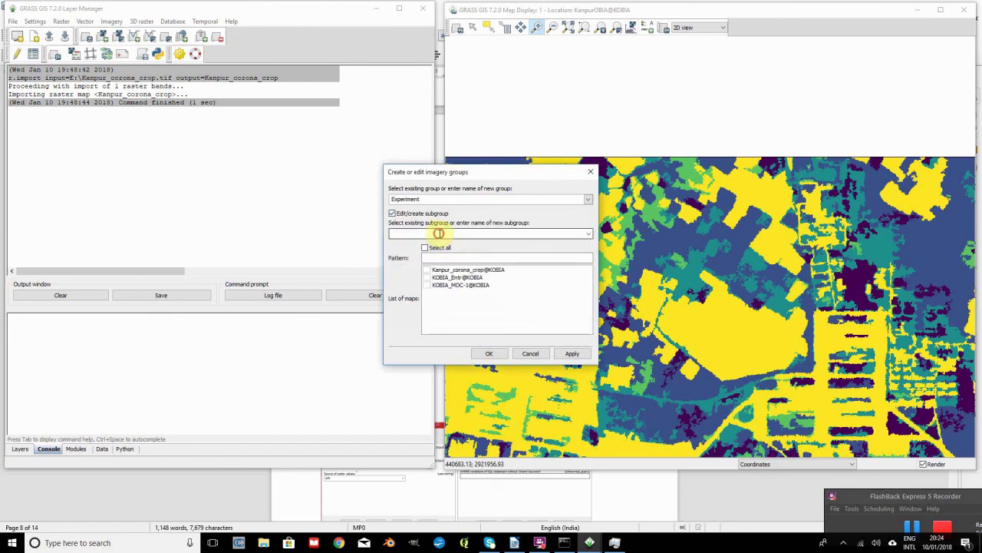
{"action": "type", "text": "W"}
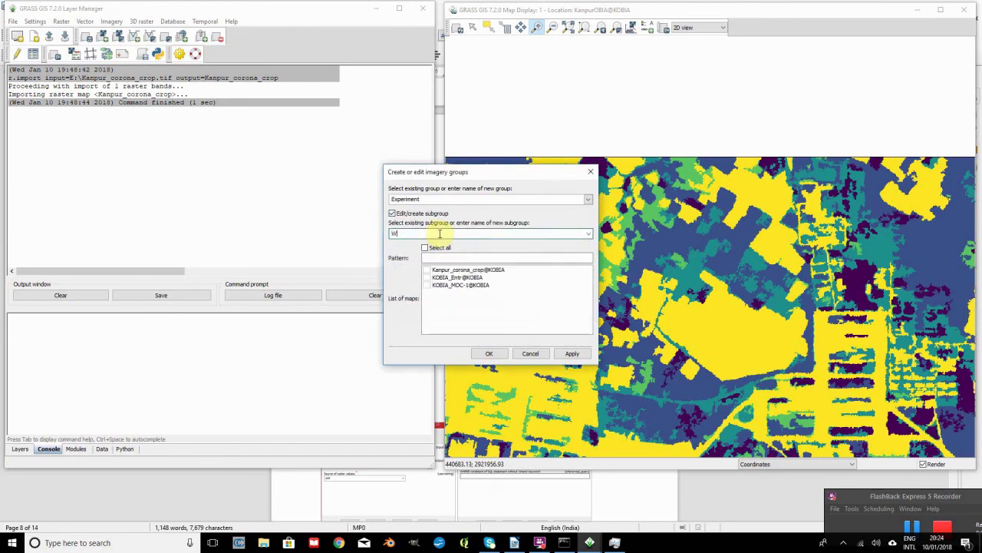
{"action": "type", "text": "xp"}
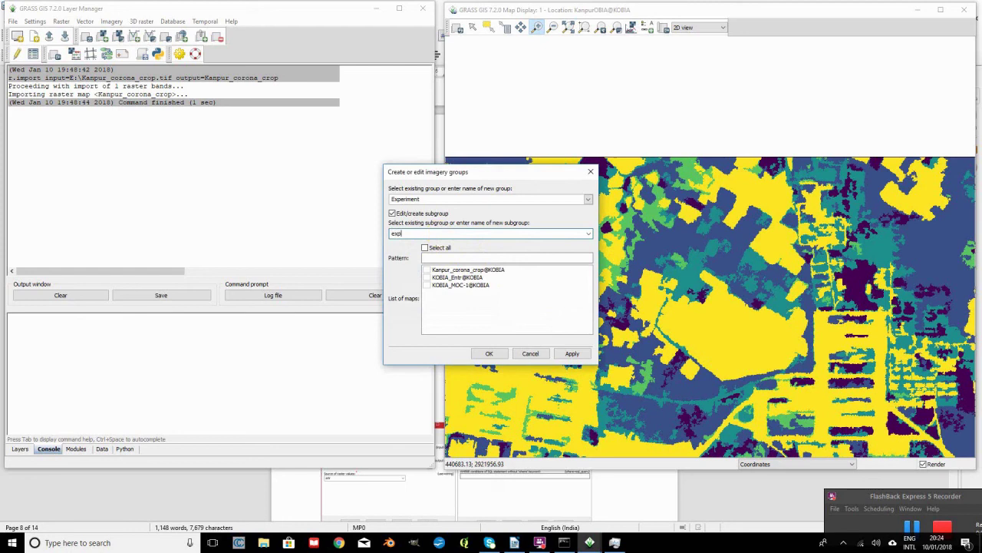
{"action": "left_click", "coordinate": [425, 247]}
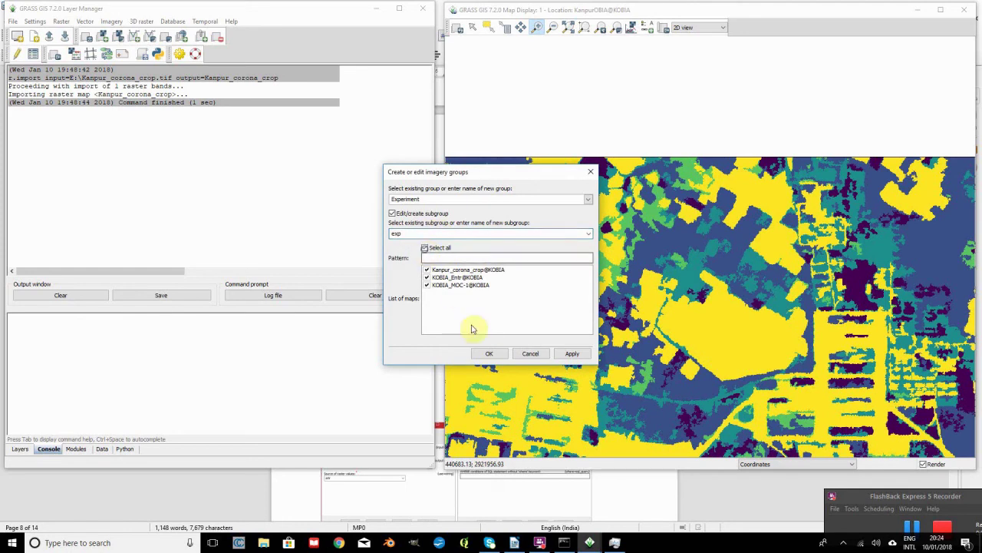
{"action": "left_click", "coordinate": [488, 353]}
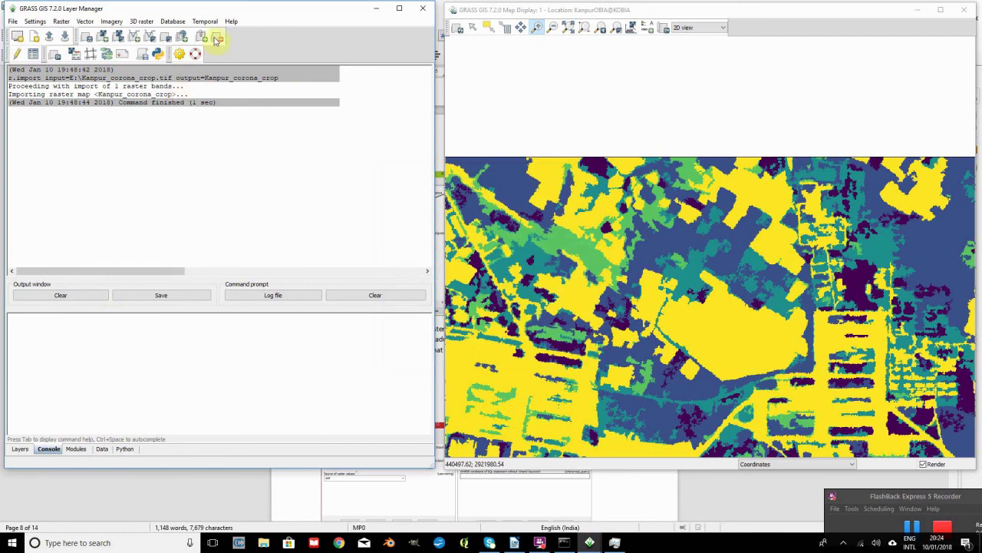
Set up i.cluster with the Experiment group and exp subgroup as input and unsuper2 as the output signature file.
{"action": "left_click", "coordinate": [117, 23]}
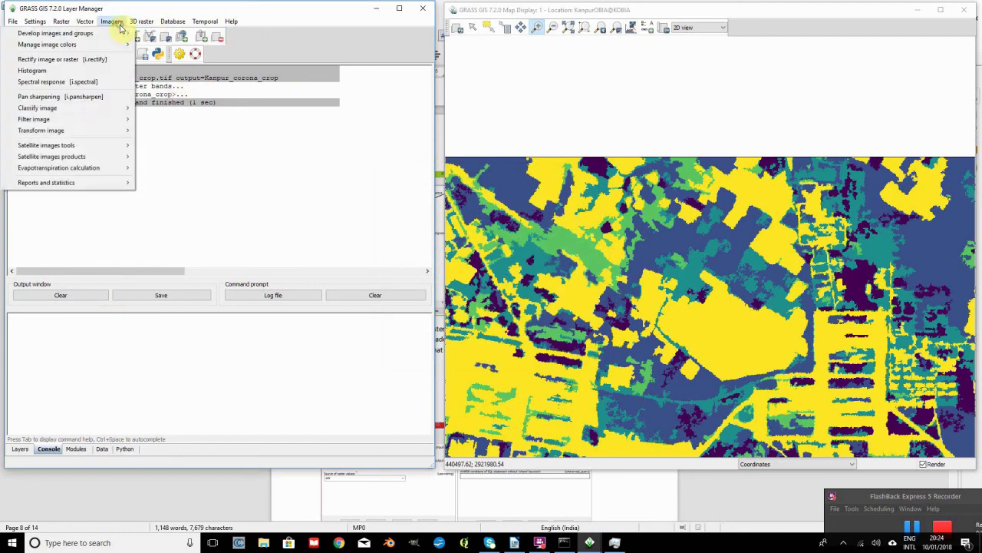
{"action": "mouse_move", "coordinate": [92, 108]}
{"action": "left_click", "coordinate": [203, 108]}
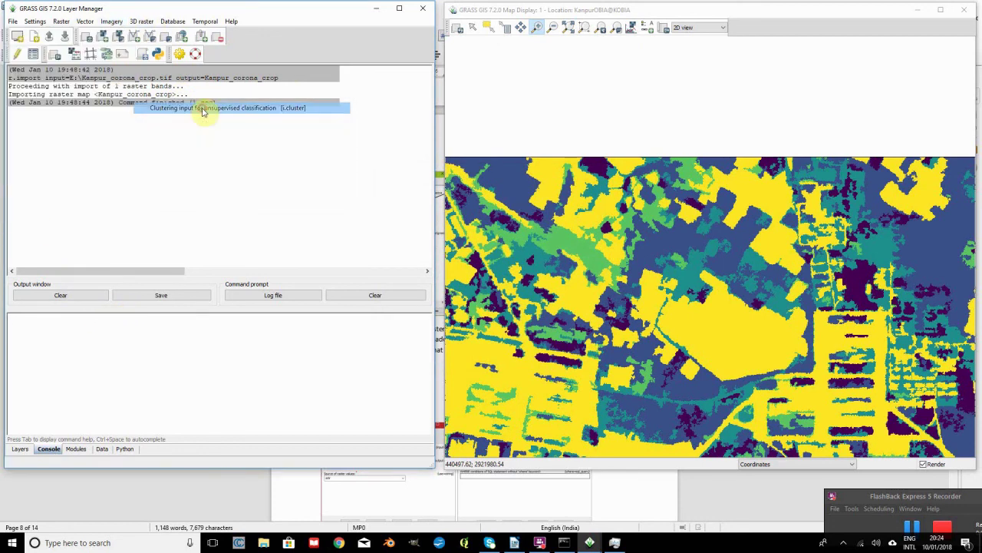
{"action": "left_click", "coordinate": [562, 214]}
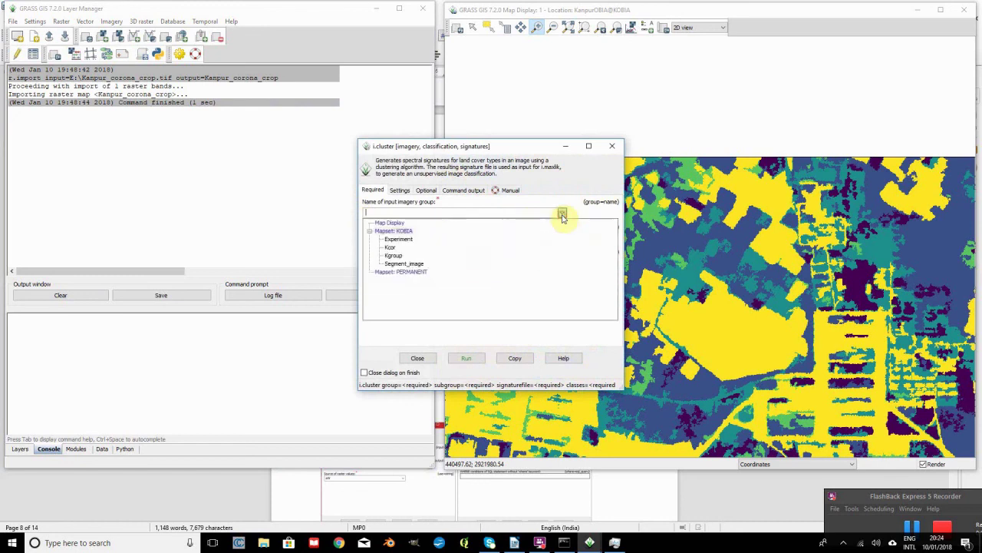
{"action": "left_click", "coordinate": [399, 239]}
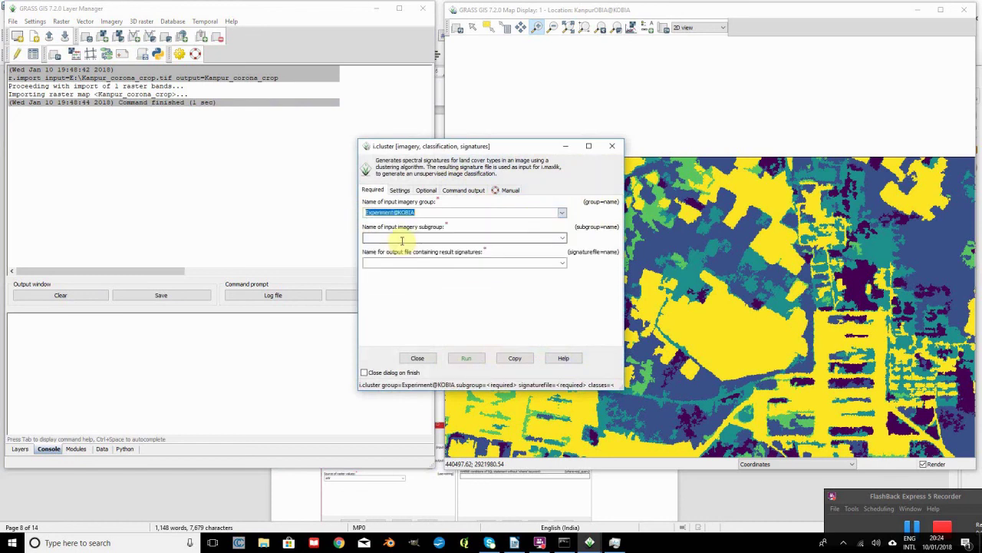
{"action": "left_click", "coordinate": [561, 238]}
{"action": "left_click", "coordinate": [400, 248]}
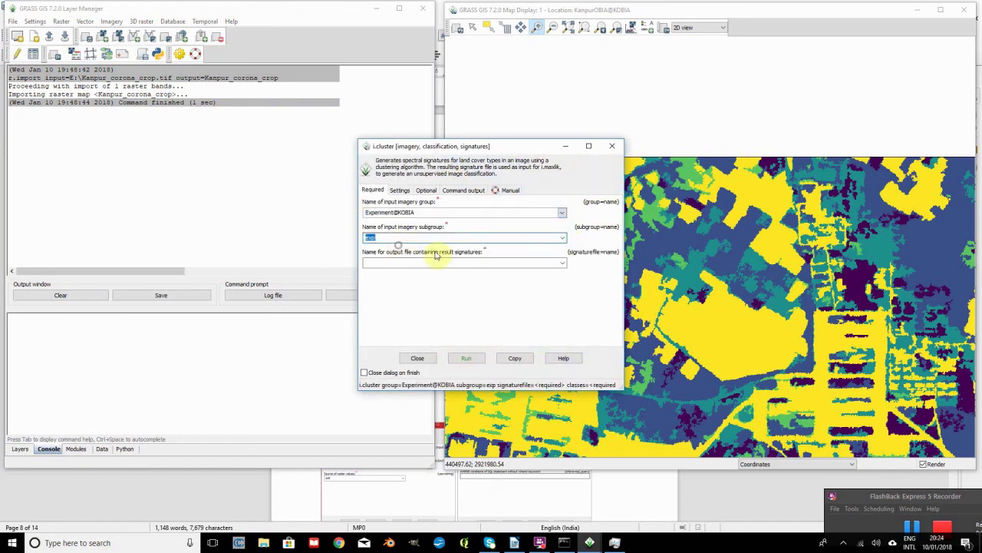
{"action": "left_click", "coordinate": [470, 262]}
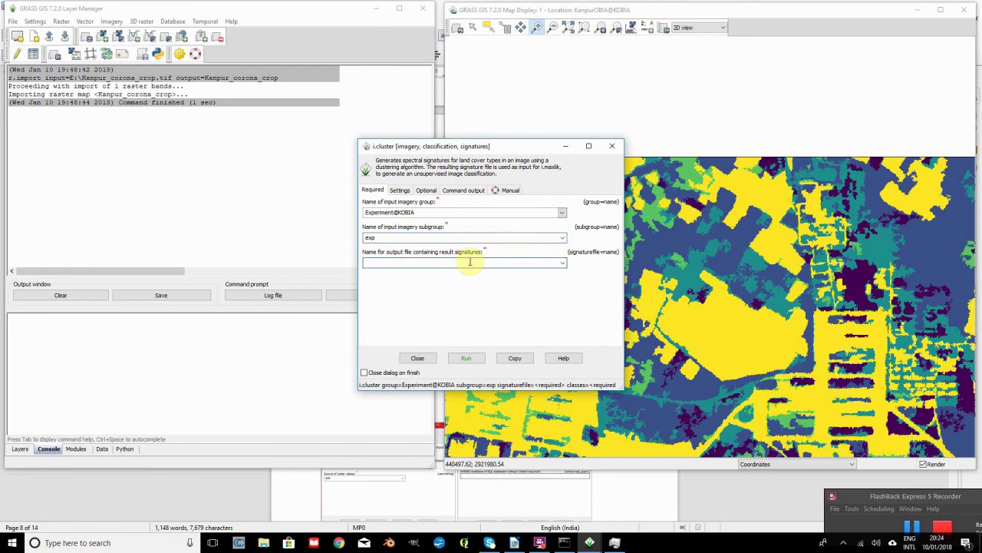
{"action": "type", "text": "unsu"}
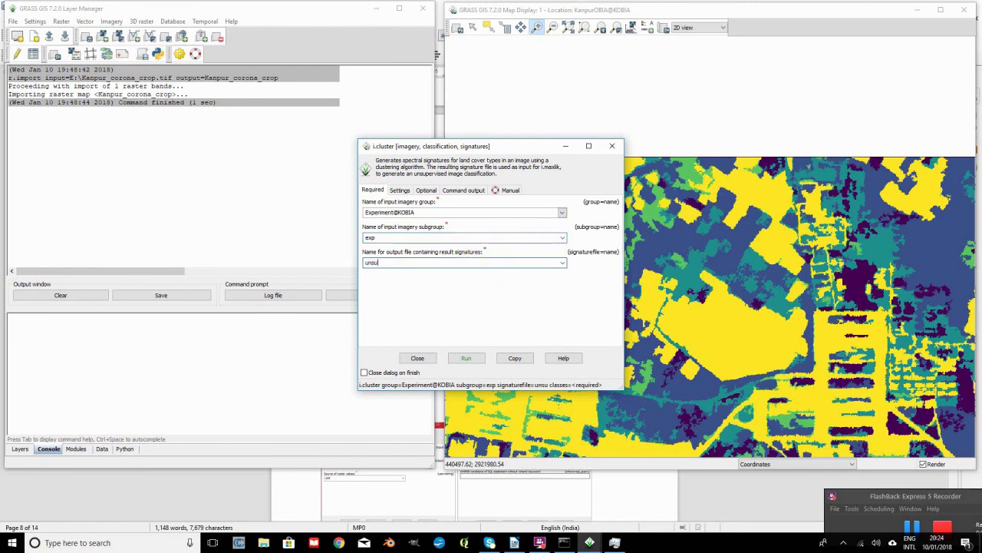
{"action": "type", "text": "per2"}
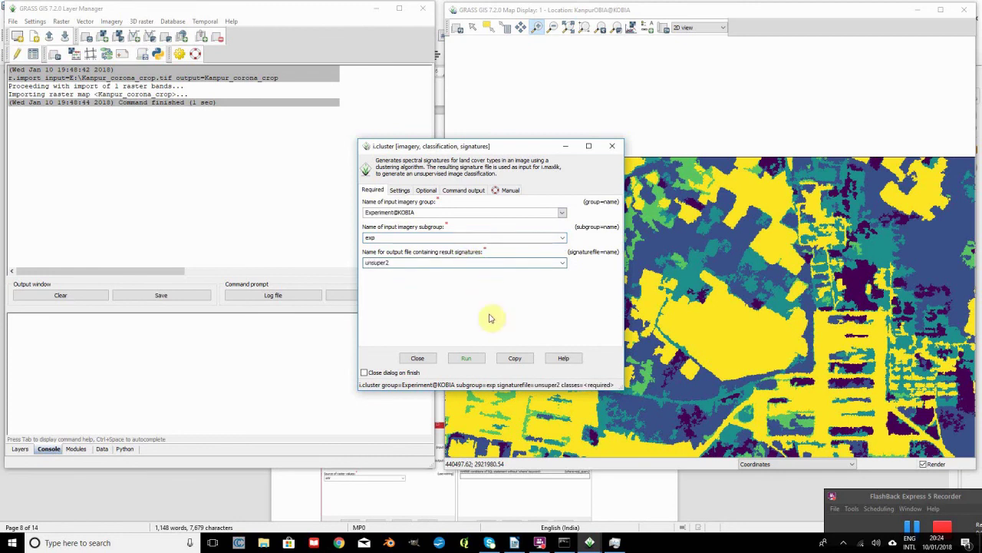
Set the initial number of classes to 4, run i.cluster, and close its dialog.
{"action": "left_click", "coordinate": [400, 191]}
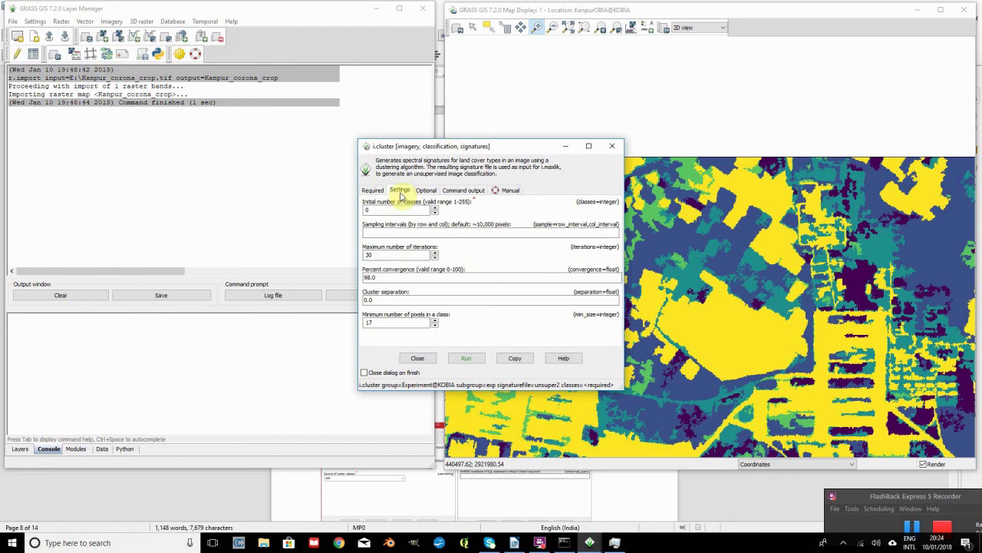
{"action": "double_click", "coordinate": [379, 209]}
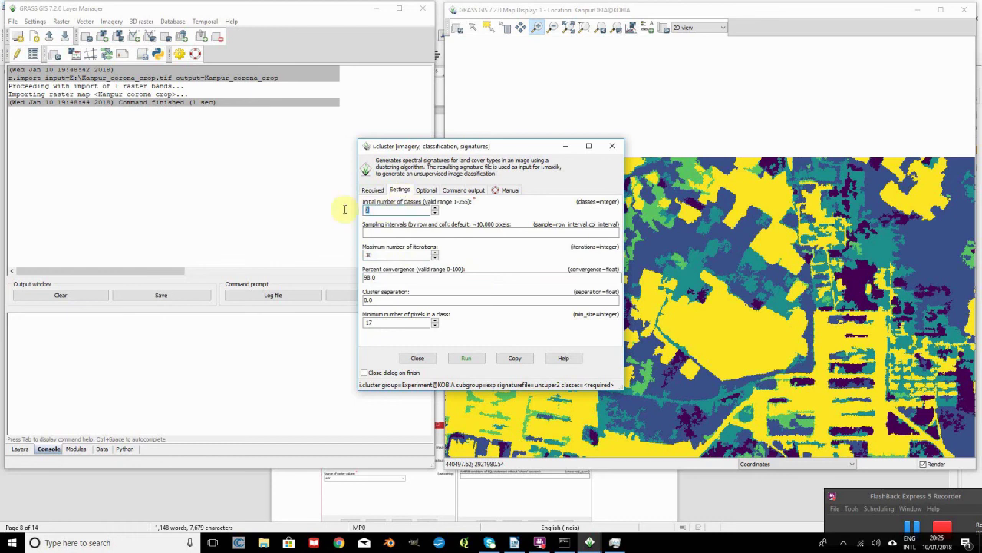
{"action": "type", "text": "4"}
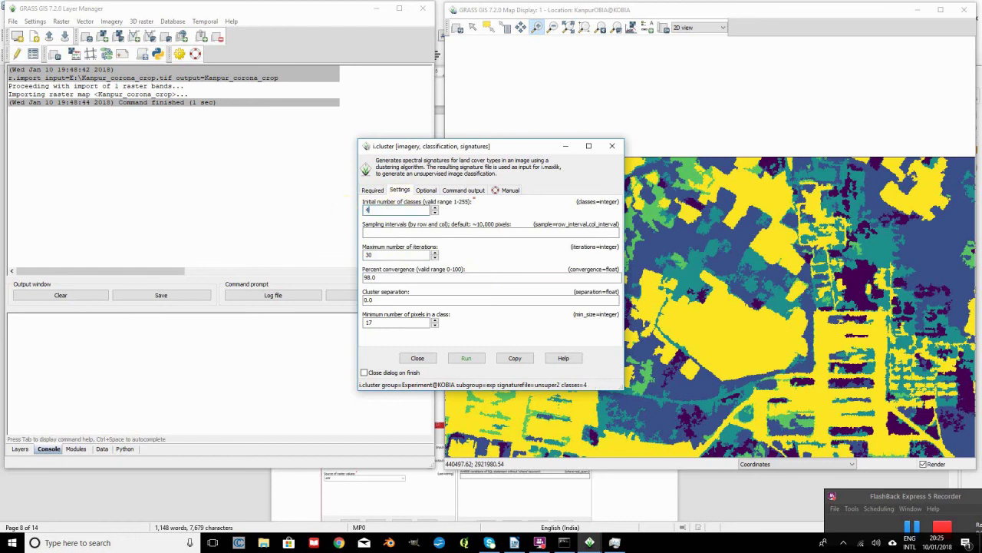
{"action": "left_click", "coordinate": [467, 358]}
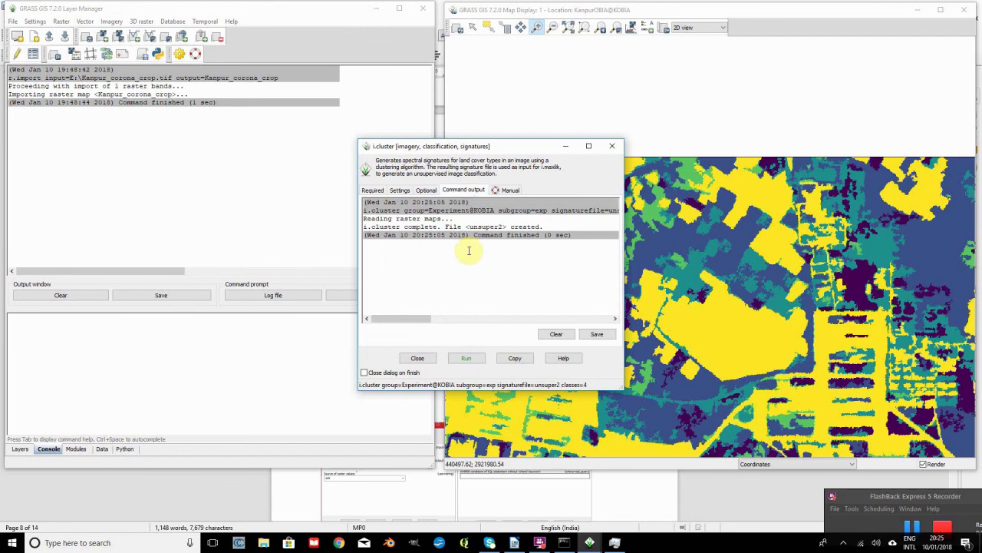
{"action": "left_click", "coordinate": [417, 358]}
Set up i.maxlik with the Experiment group, exp subgroup and unsuper2 signature file as inputs.
{"action": "left_click", "coordinate": [111, 21]}
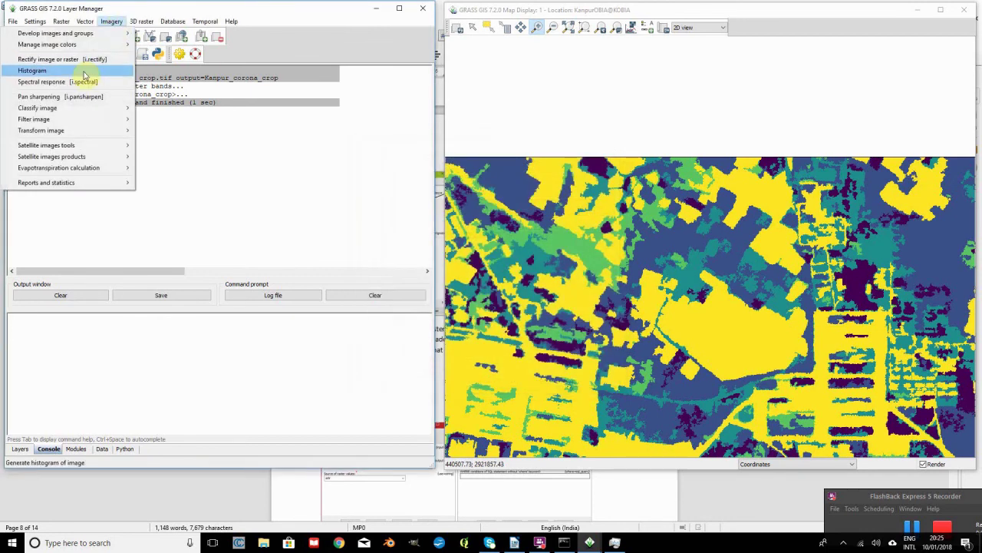
{"action": "mouse_move", "coordinate": [81, 108]}
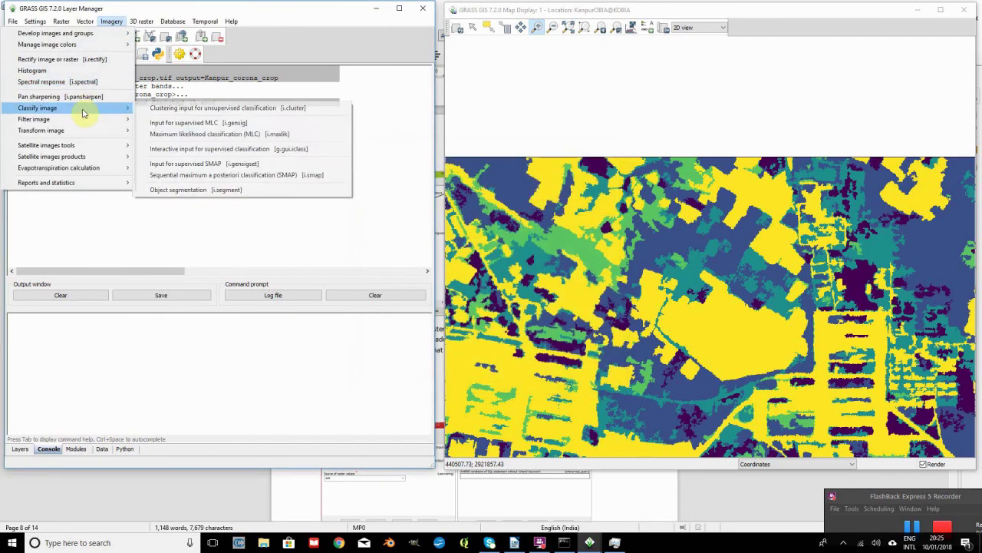
{"action": "left_click", "coordinate": [209, 135]}
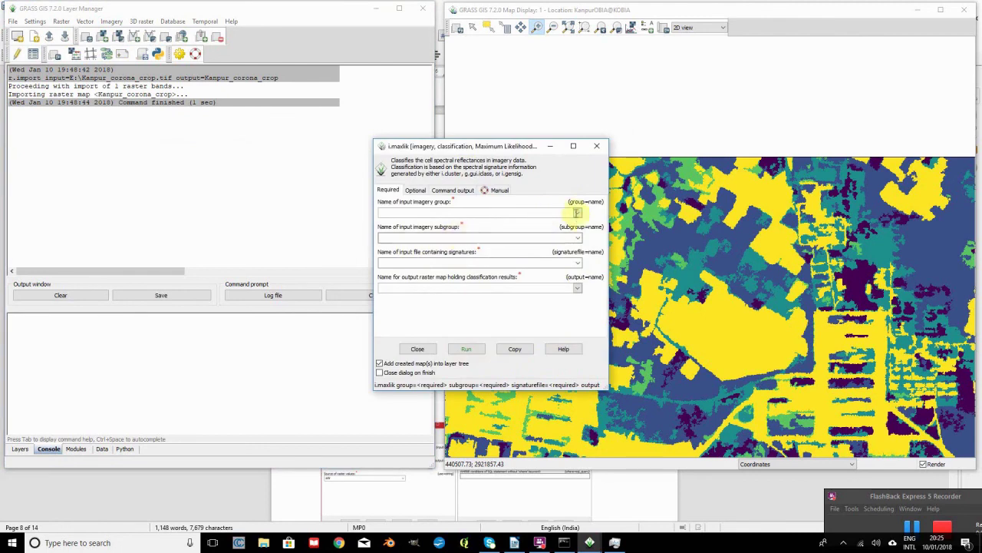
{"action": "left_click", "coordinate": [577, 212]}
{"action": "left_click", "coordinate": [413, 239]}
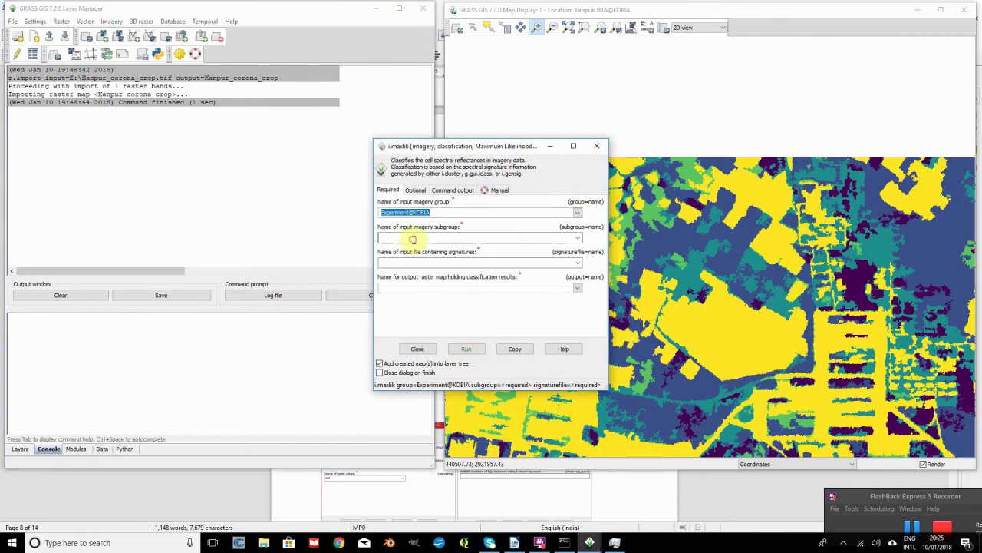
{"action": "left_click", "coordinate": [575, 239]}
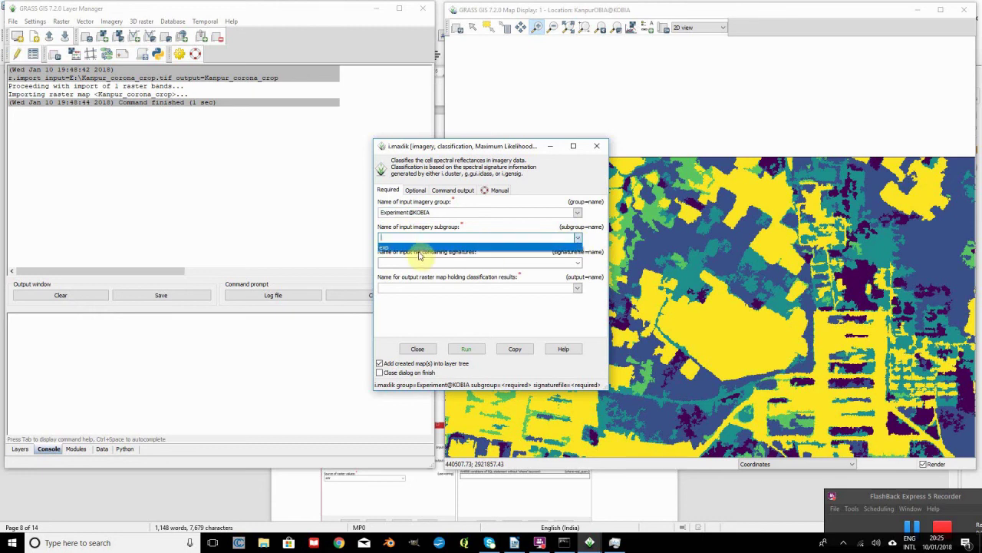
{"action": "left_click", "coordinate": [419, 248]}
{"action": "left_click", "coordinate": [577, 262]}
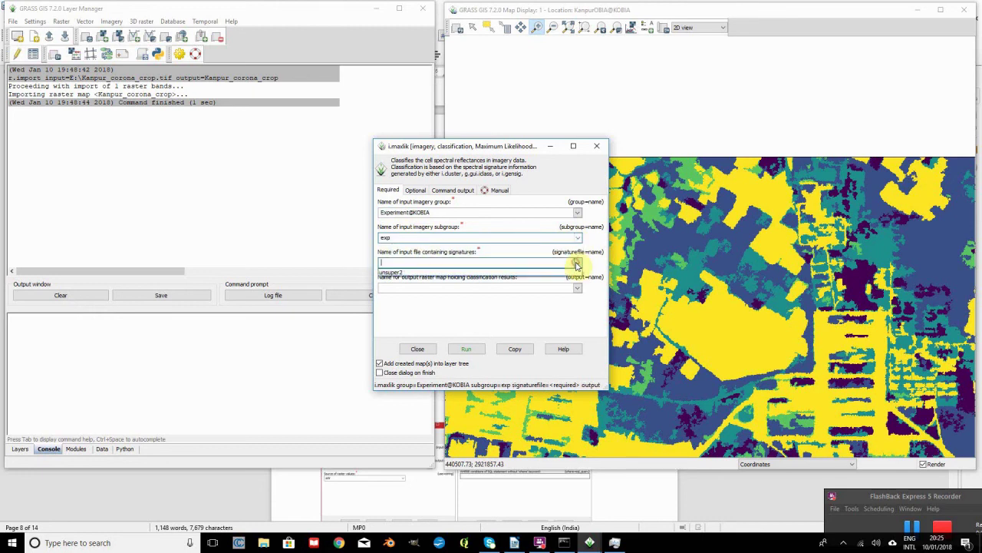
{"action": "left_click", "coordinate": [417, 272]}
Name the classification output raster Unsuper2, run the maximum likelihood classification, and move the dialog off the map display.
{"action": "left_click", "coordinate": [420, 287]}
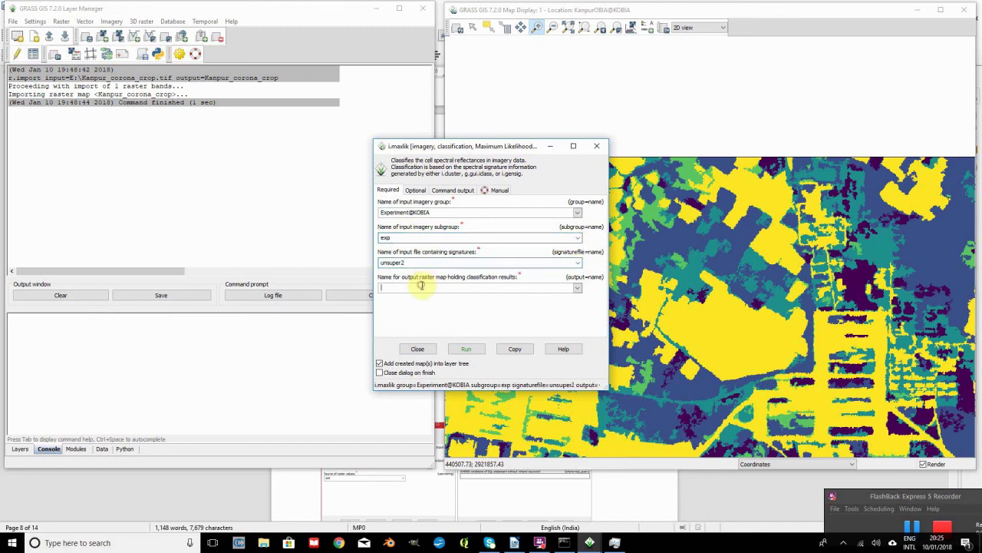
{"action": "type", "text": "U"}
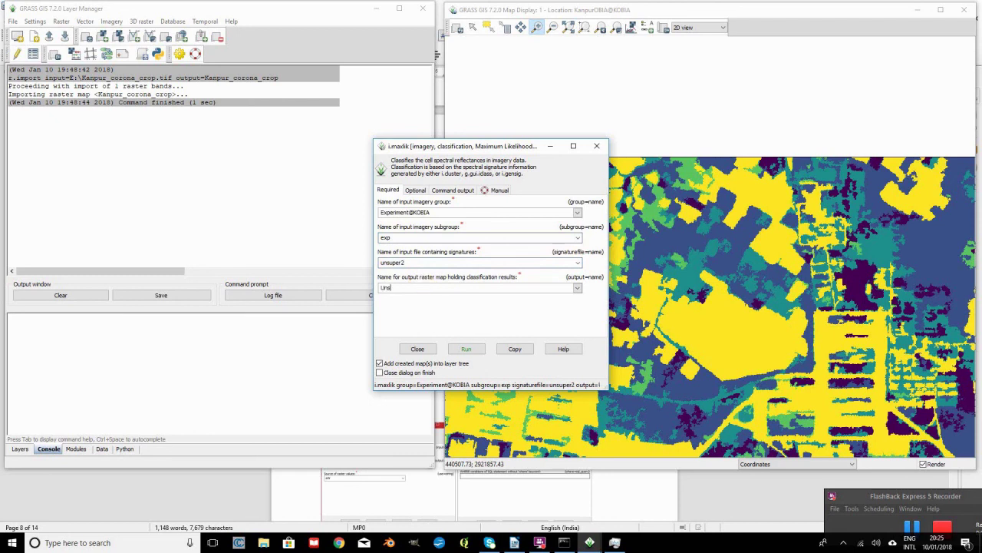
{"action": "type", "text": "nsuper2"}
{"action": "left_click", "coordinate": [415, 191]}
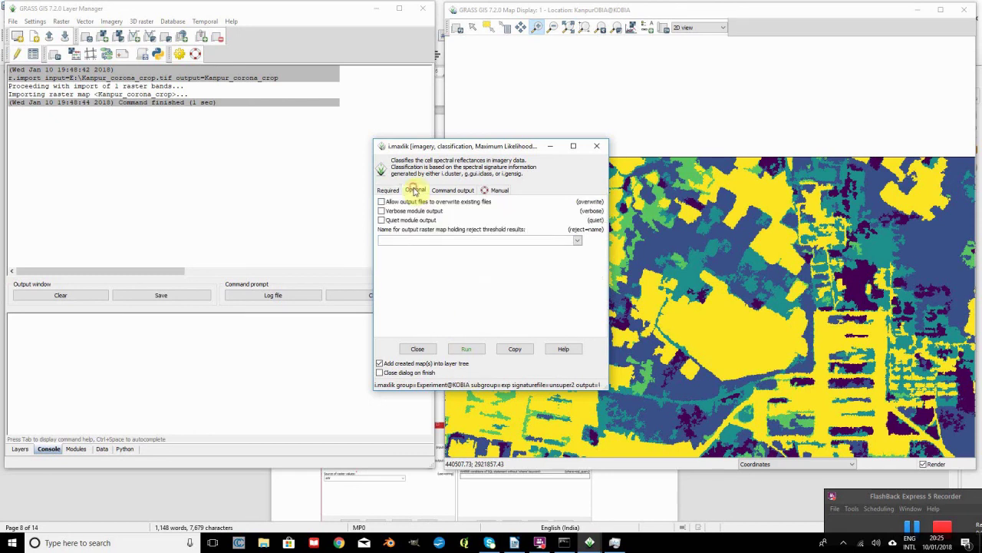
{"action": "left_click", "coordinate": [466, 349]}
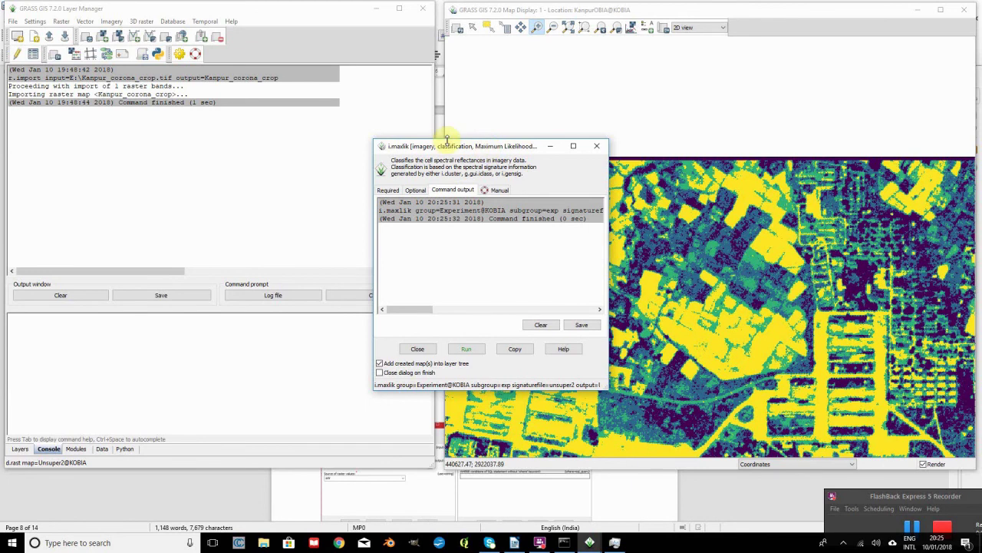
{"action": "left_click_drag", "start_coordinate": [450, 145], "coordinate": [178, 144]}
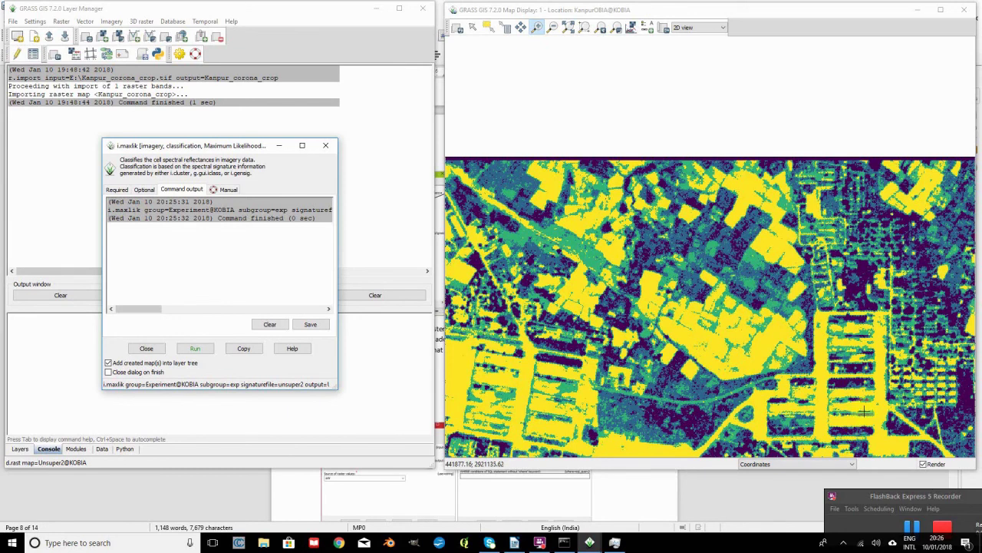
{"action": "left_click", "coordinate": [799, 361]}
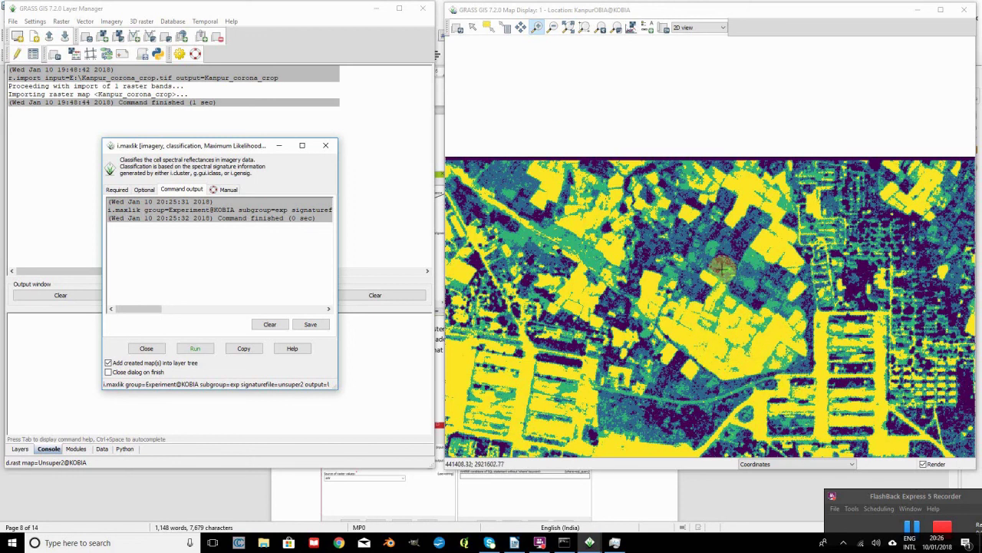
{"action": "left_click", "coordinate": [736, 280]}
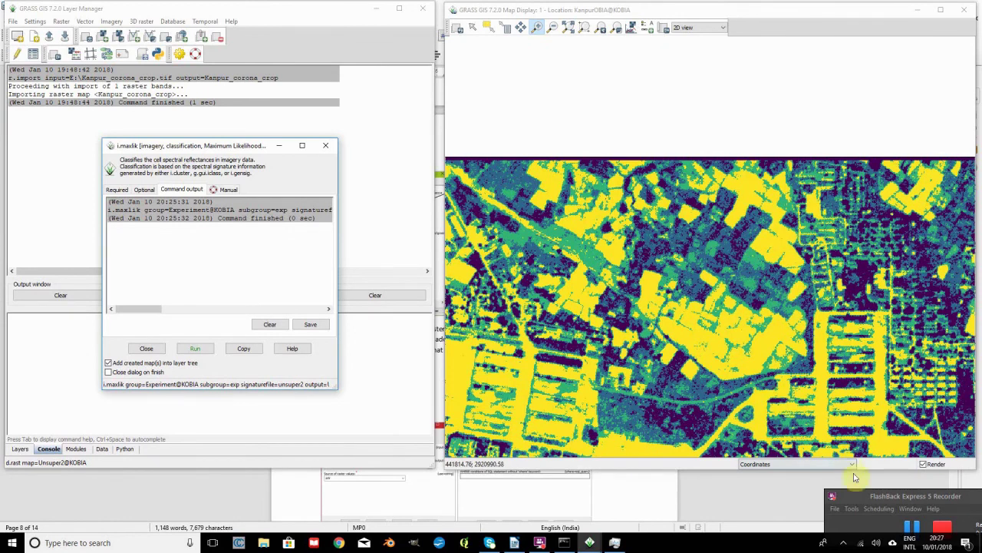
{"action": "left_click", "coordinate": [873, 497]}
{"action": "left_click_drag", "start_coordinate": [873, 498], "coordinate": [711, 282]}
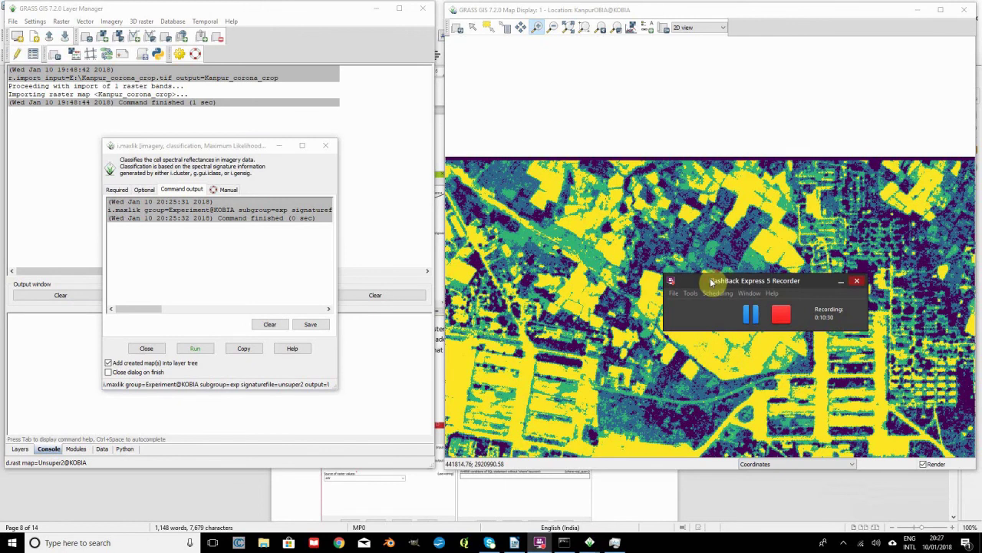